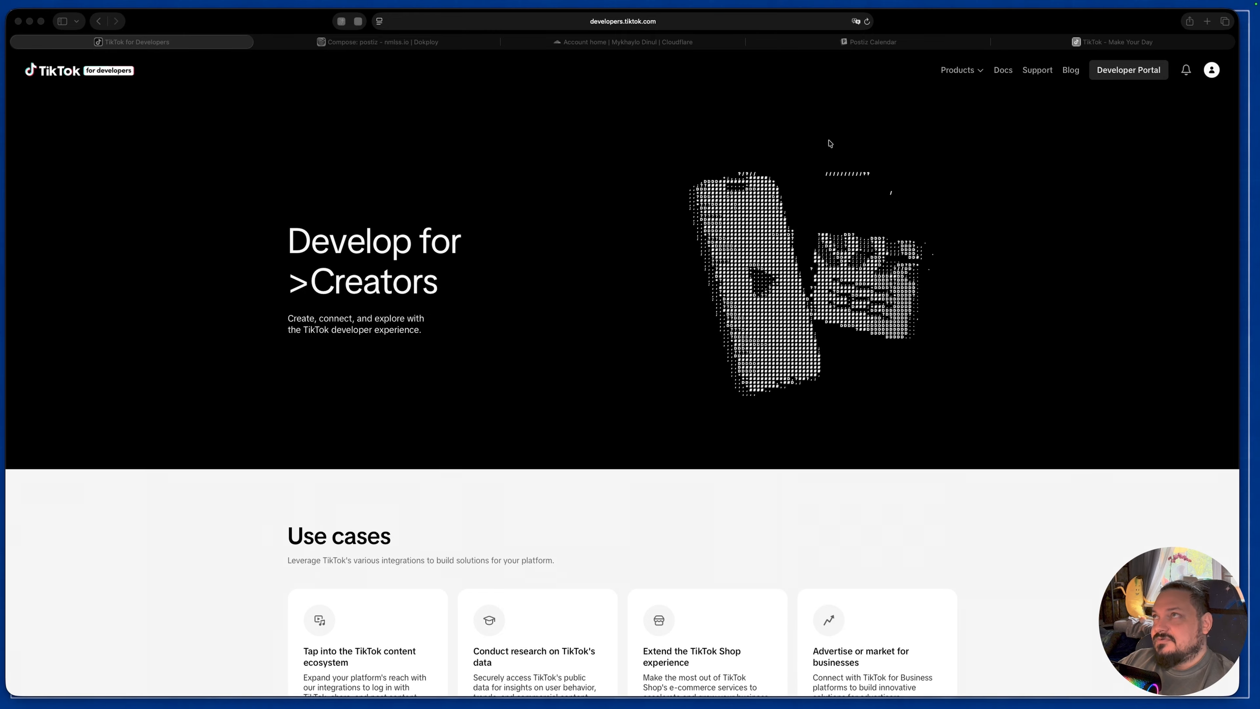
Step: Open the app management page of the developer portal and start creating an app with Individual ownership
{"action": "left_click", "coordinate": [1133, 74]}
{"action": "mouse_move", "coordinate": [1133, 74]}
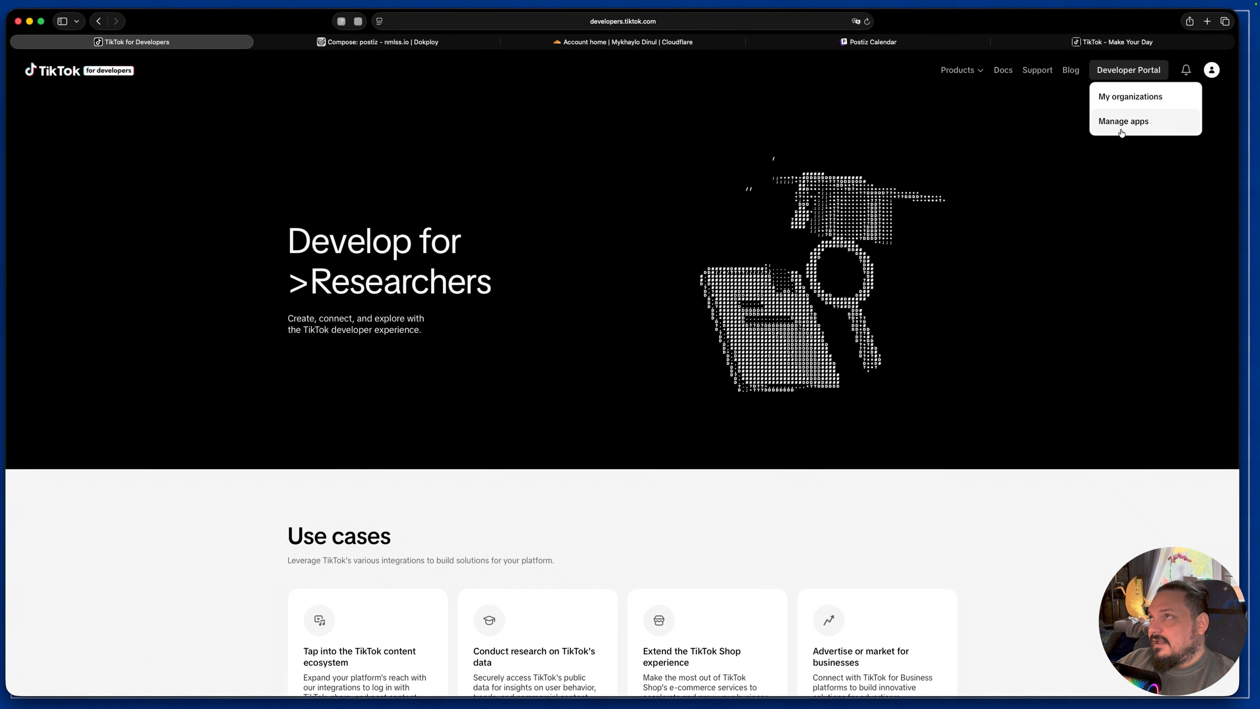
{"action": "left_click", "coordinate": [1122, 124]}
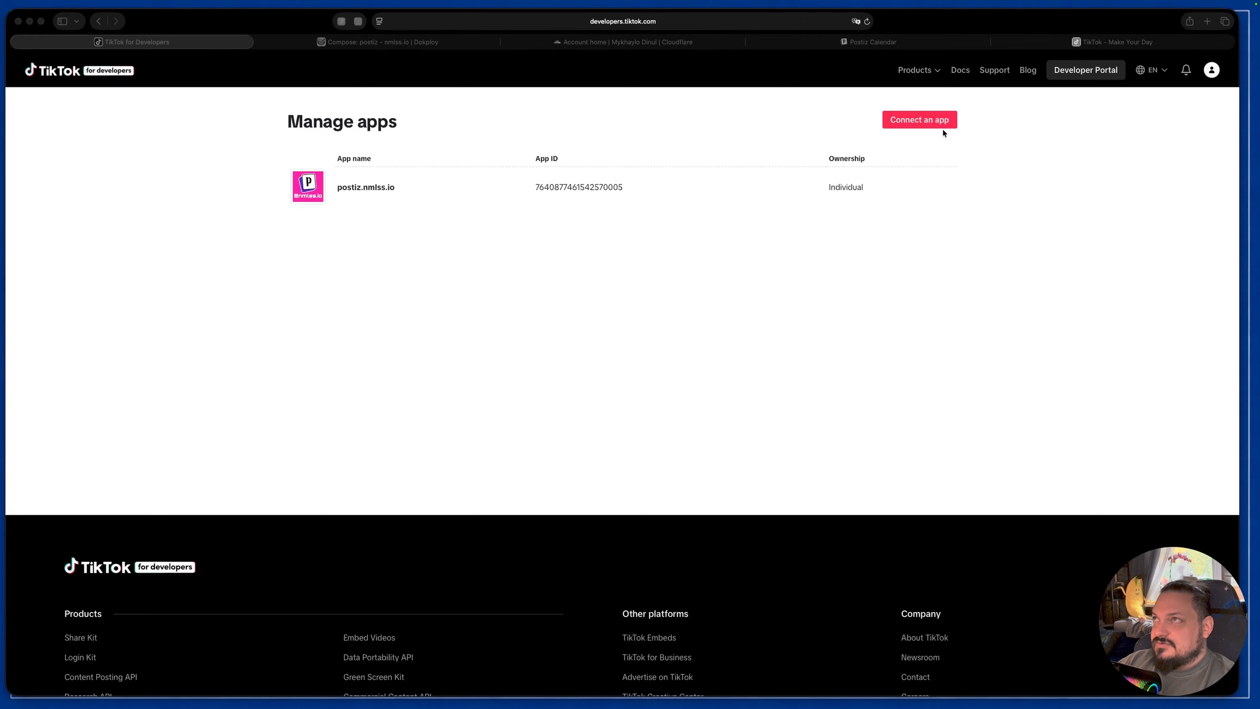
{"action": "left_click", "coordinate": [923, 123]}
{"action": "left_click", "coordinate": [923, 123]}
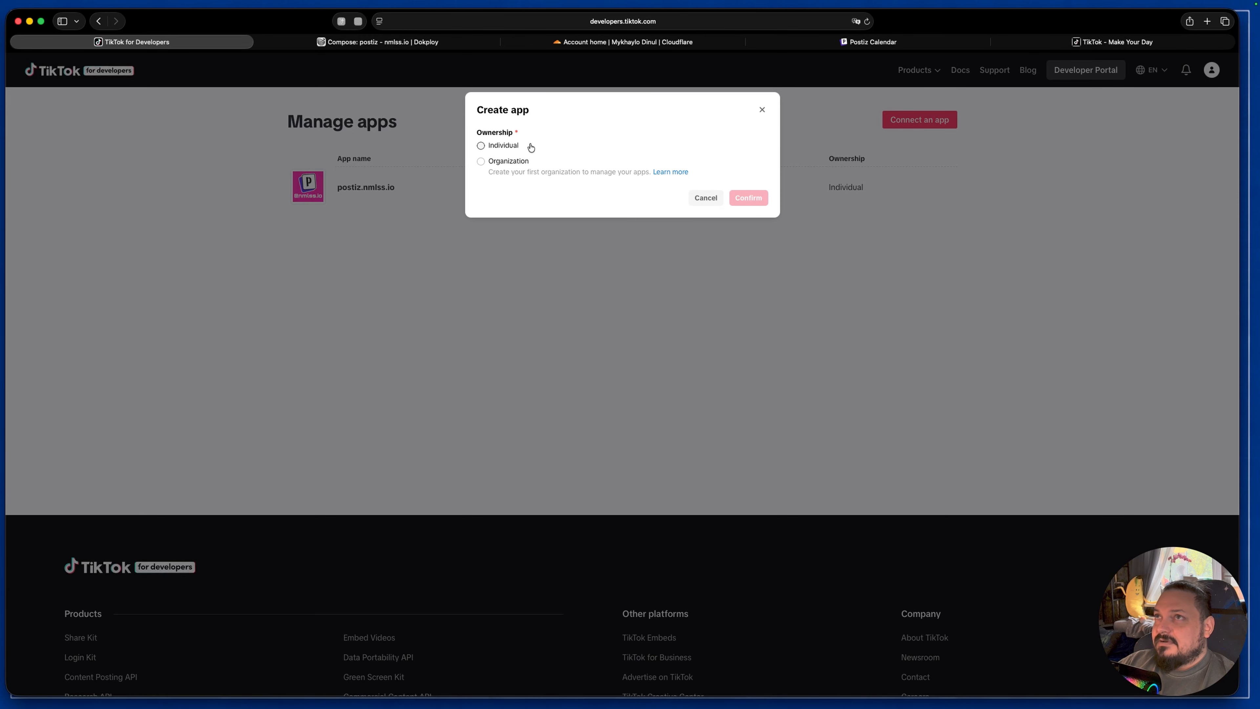
{"action": "left_click", "coordinate": [481, 146]}
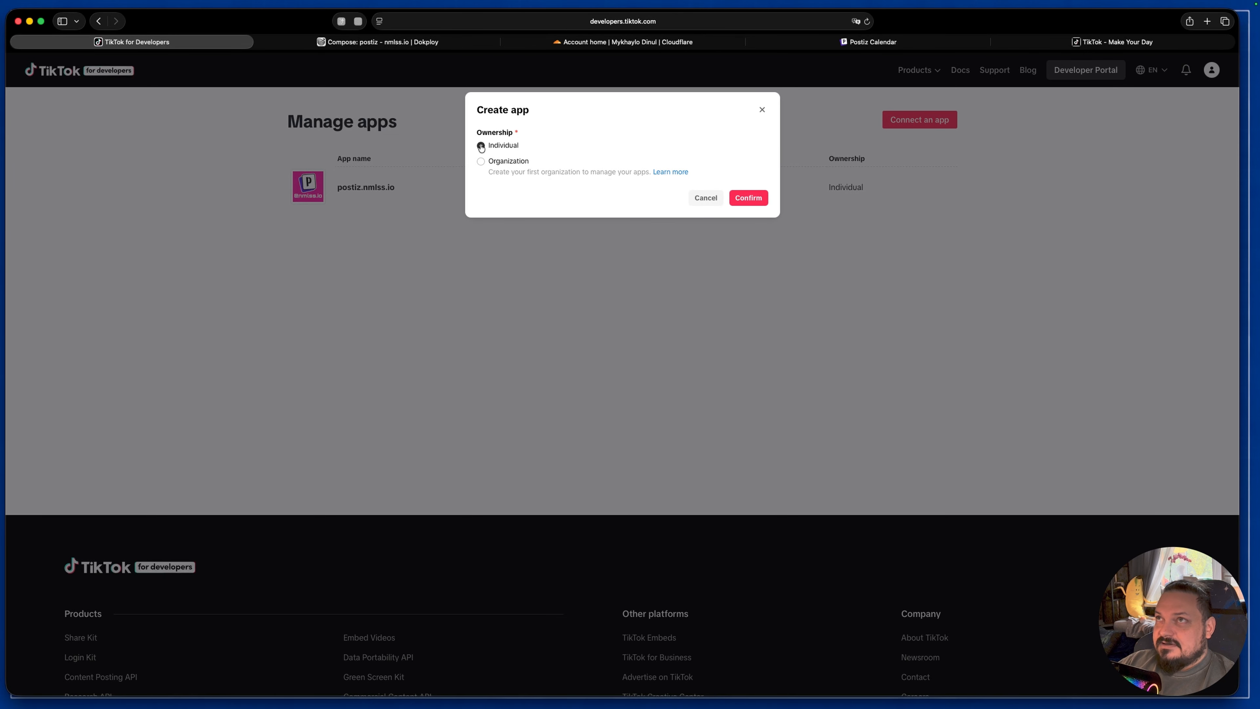
{"action": "left_click", "coordinate": [766, 195]}
Step: Name the new app ddidc, choose the Other app type and submit the app for creation
{"action": "left_click", "coordinate": [513, 152]}
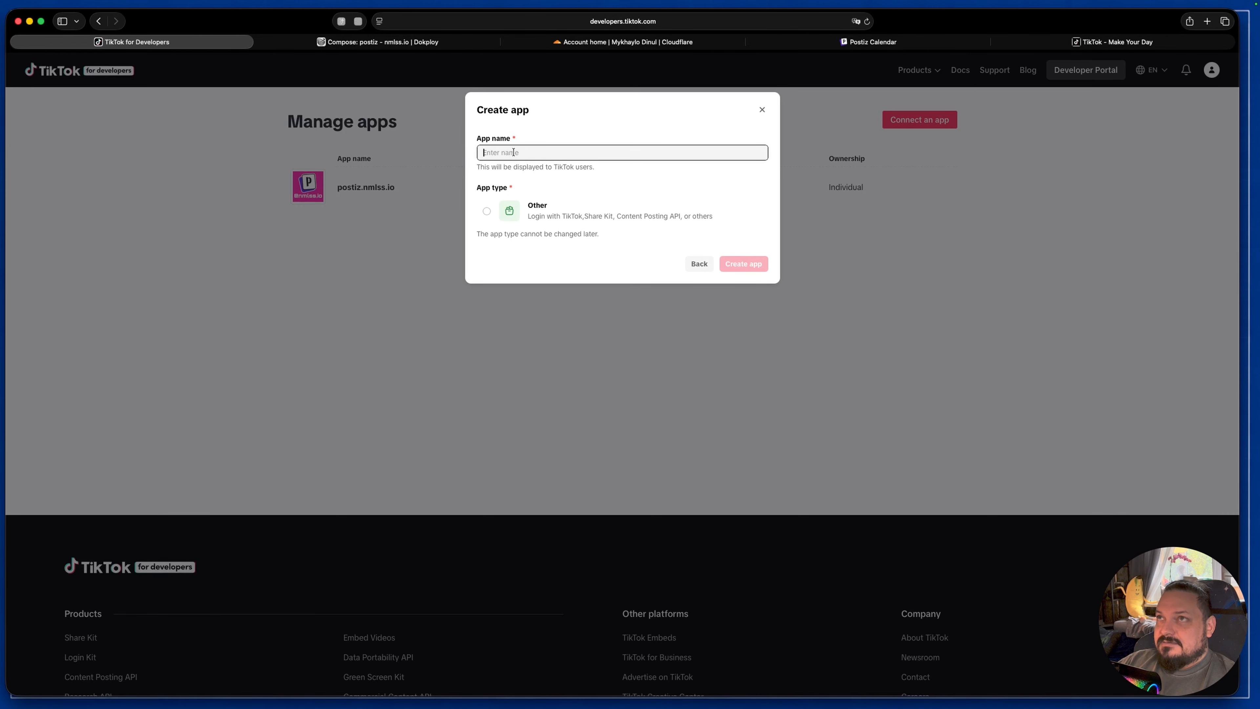
{"action": "type", "text": "ddidd"}
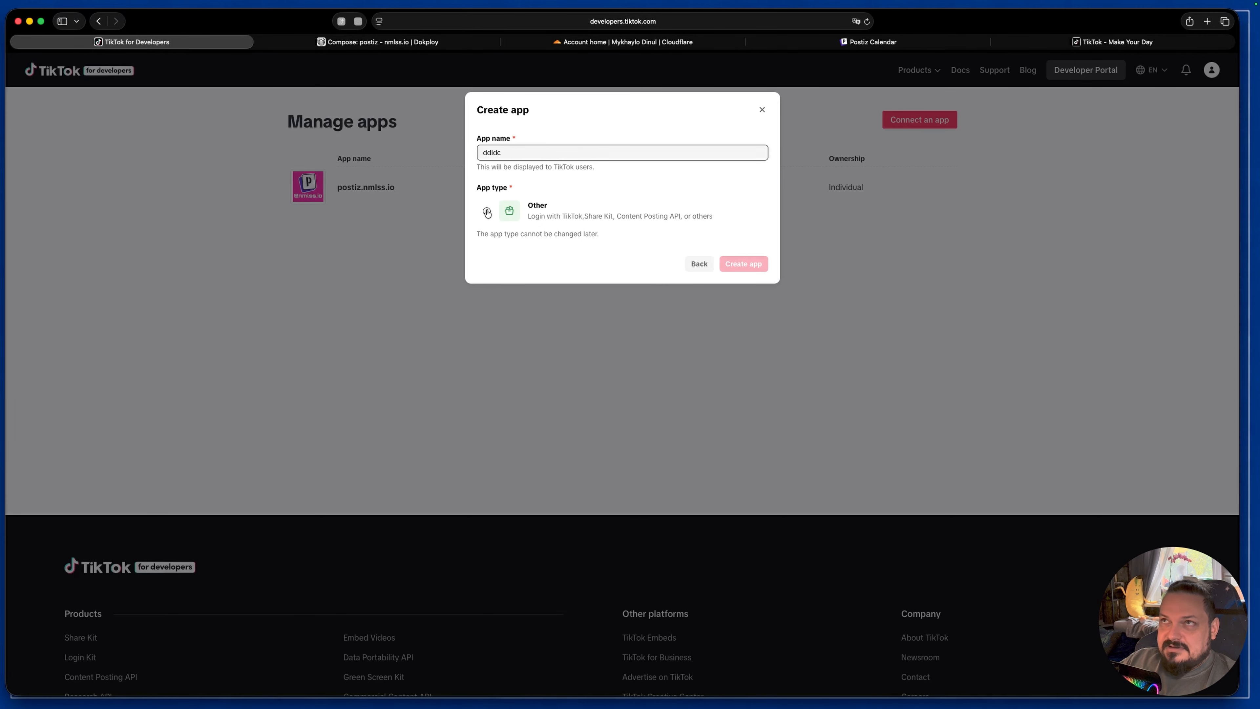
{"action": "left_click", "coordinate": [487, 211]}
{"action": "left_click", "coordinate": [742, 264]}
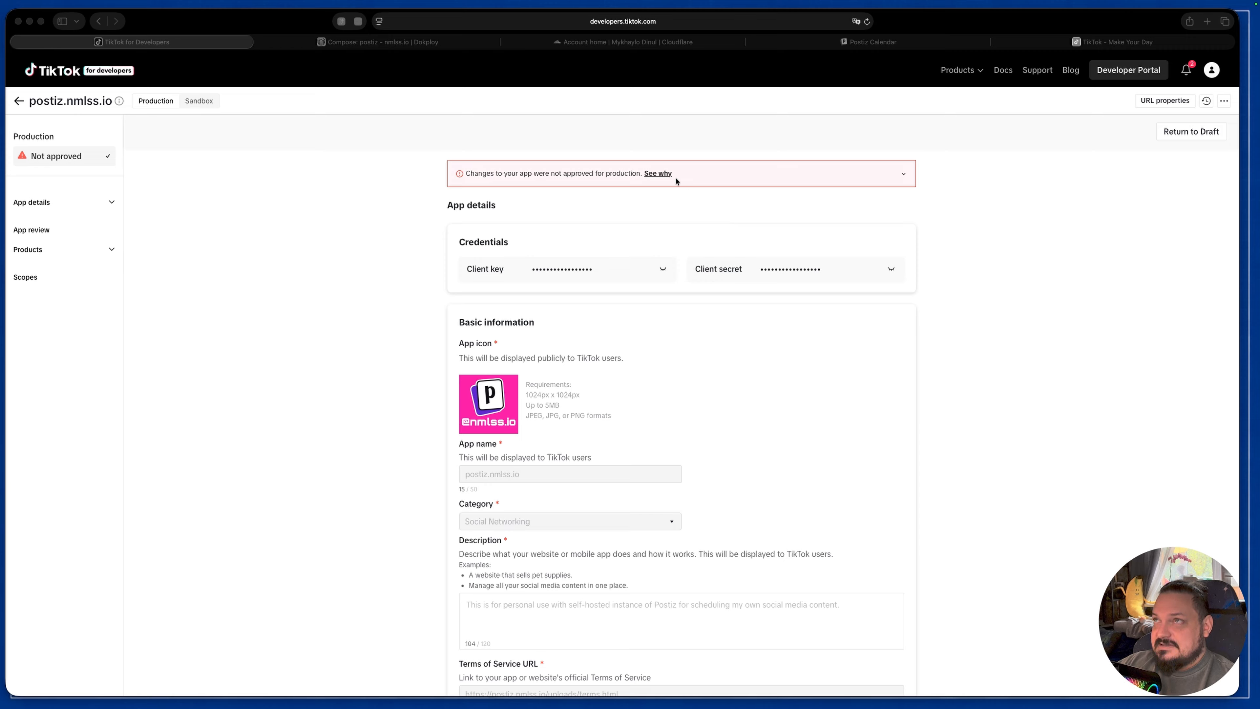
Step: Expand the reviewer's note on the production version of postiz.nmlss.io and switch to its Sandbox version
{"action": "left_click", "coordinate": [902, 174]}
{"action": "left_click", "coordinate": [903, 173]}
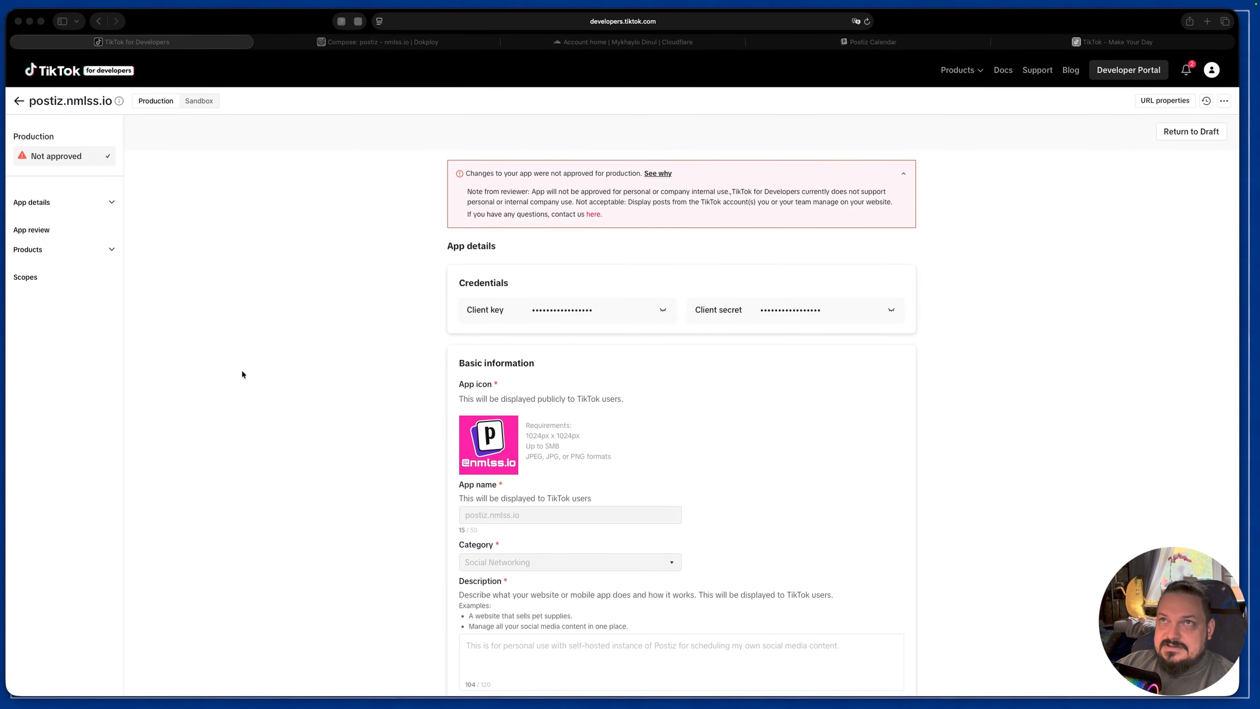
{"action": "left_click", "coordinate": [201, 103]}
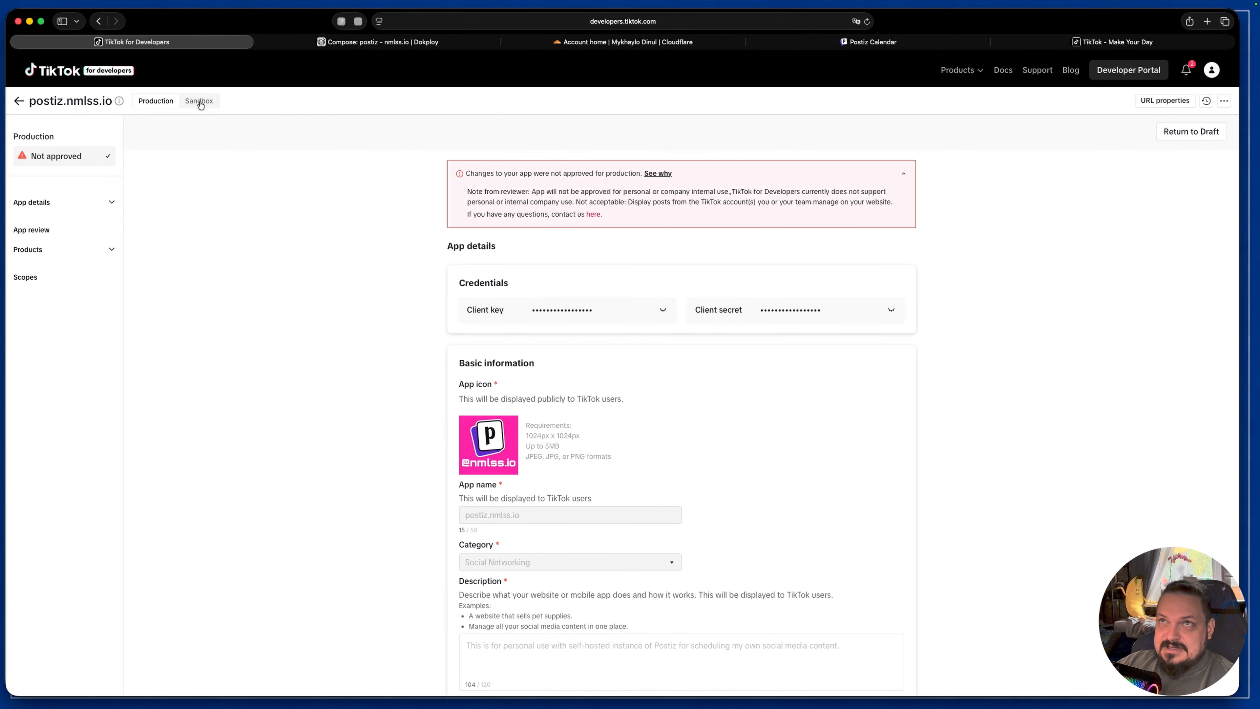
{"action": "left_click", "coordinate": [201, 102]}
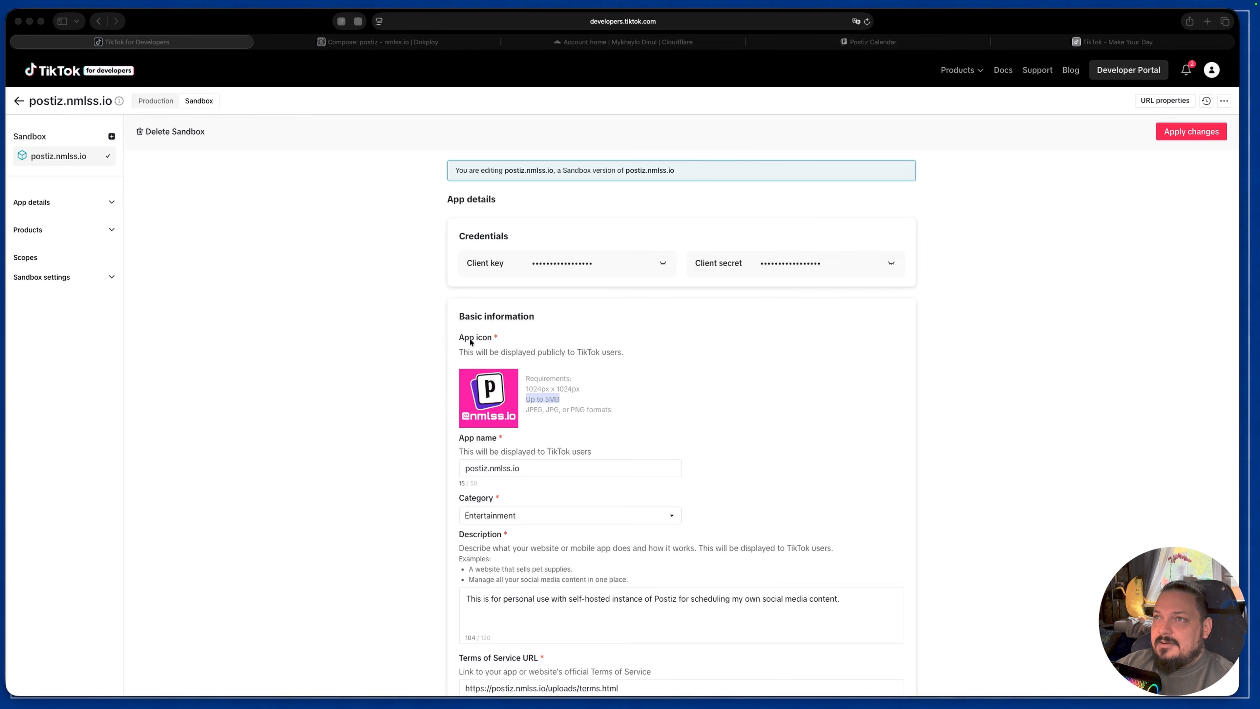
Step: Examine the Sandbox app's basic information: icon requirements, name, category, description, terms and privacy URLs, platform and web URL
{"action": "left_click", "coordinate": [482, 398]}
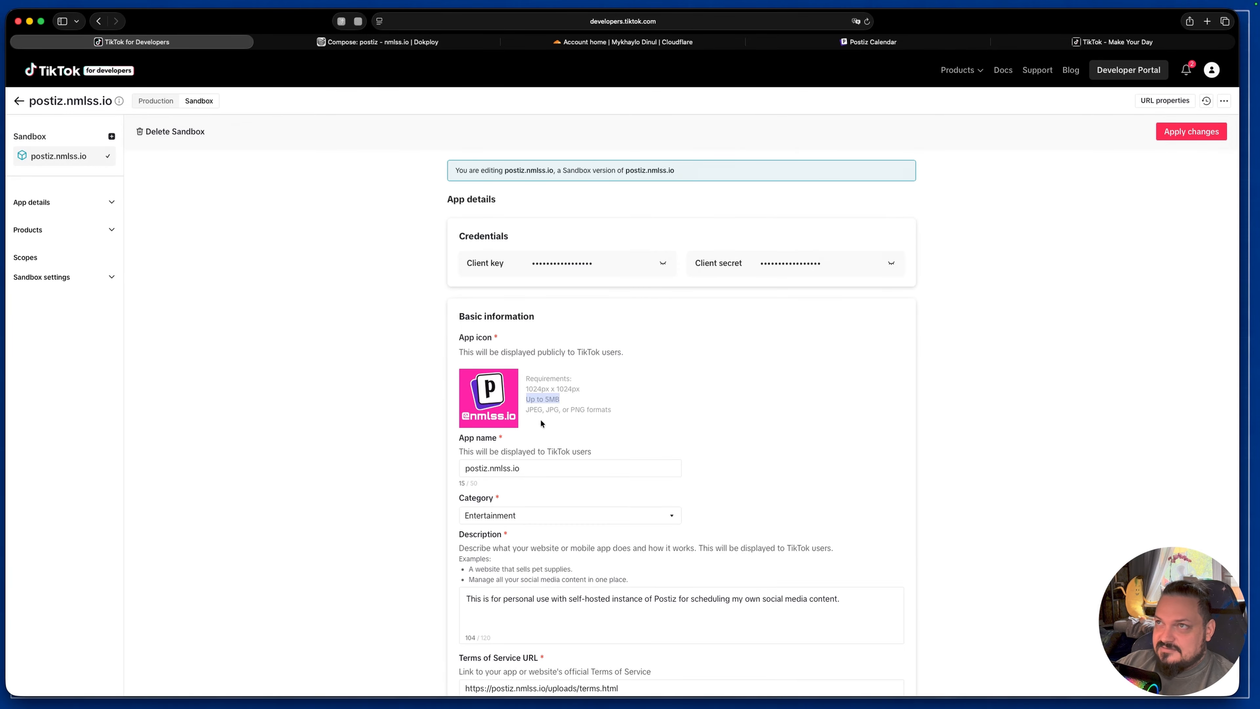
{"action": "triple_click", "coordinate": [617, 410]}
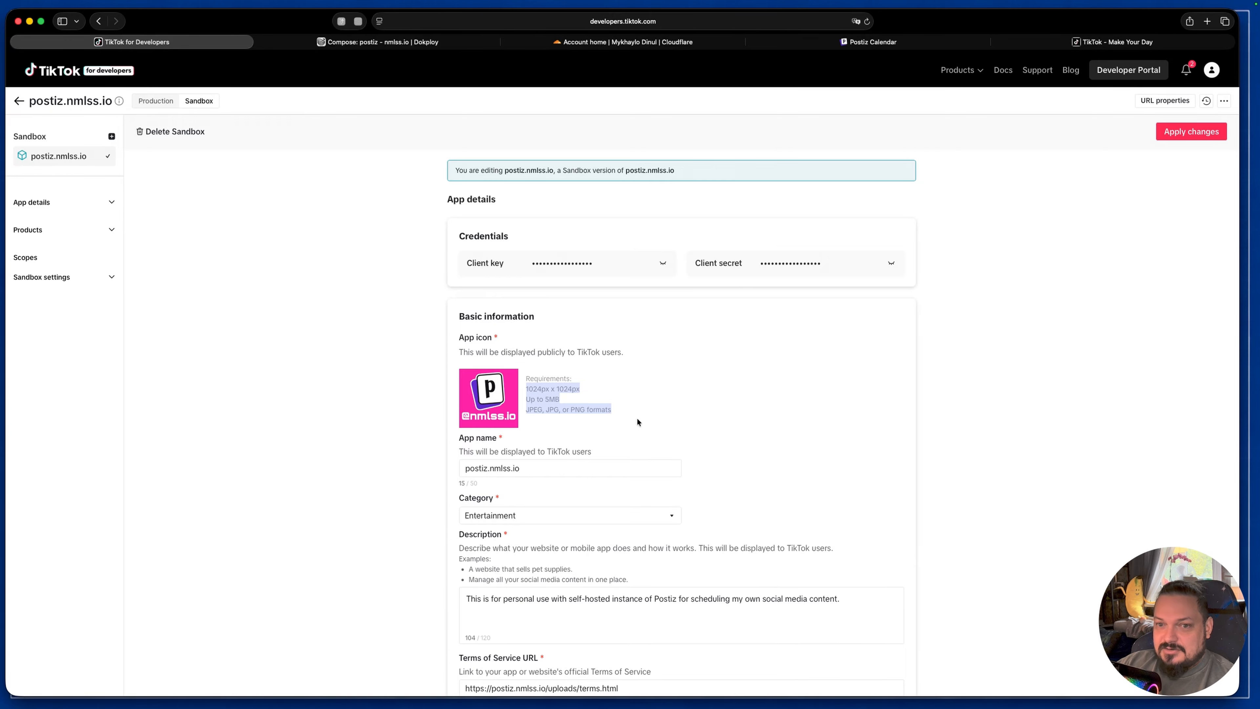
{"action": "scroll", "coordinate": [658, 457], "scroll_direction": "down", "scroll_amount": 3}
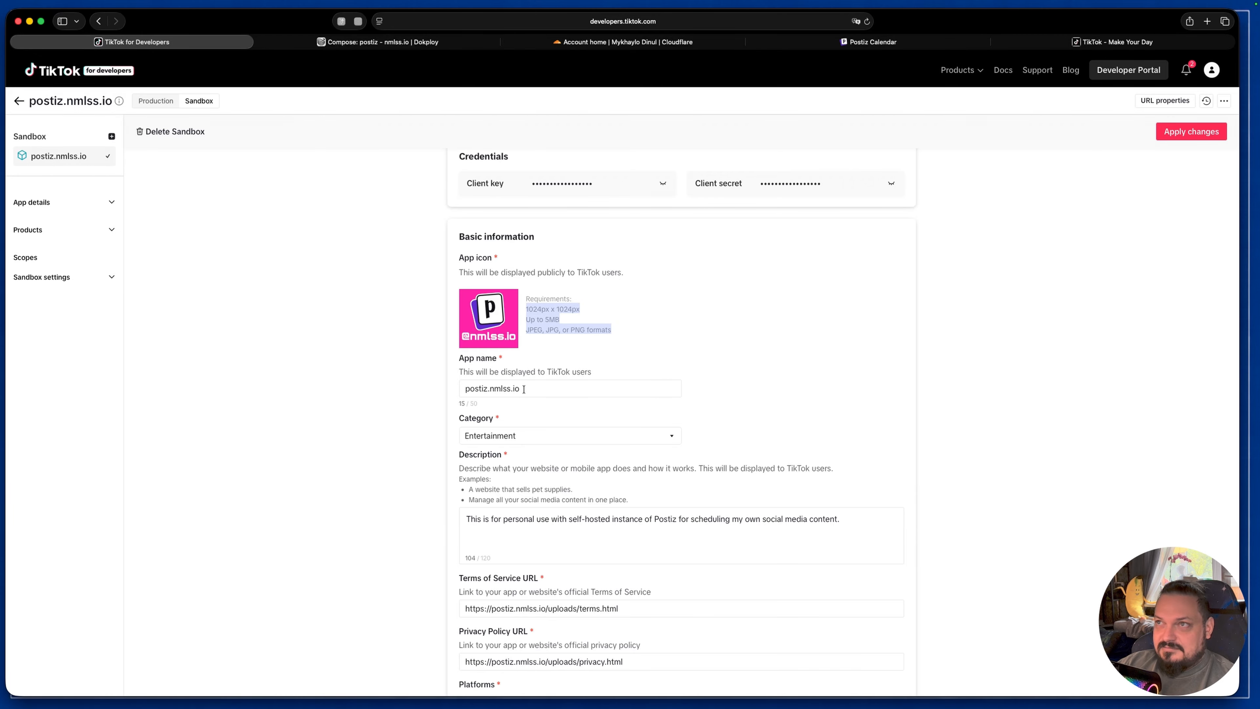
{"action": "scroll", "coordinate": [746, 446], "scroll_direction": "down", "scroll_amount": 3}
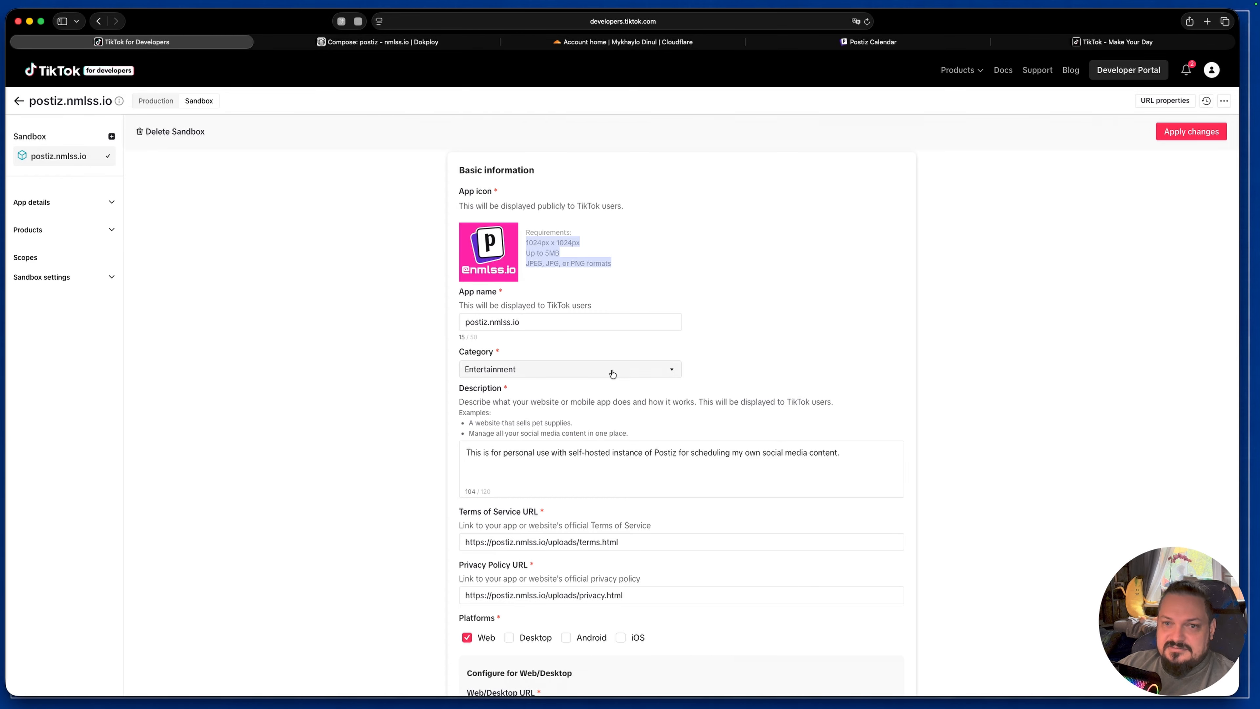
{"action": "scroll", "coordinate": [612, 374], "scroll_direction": "down", "scroll_amount": 5}
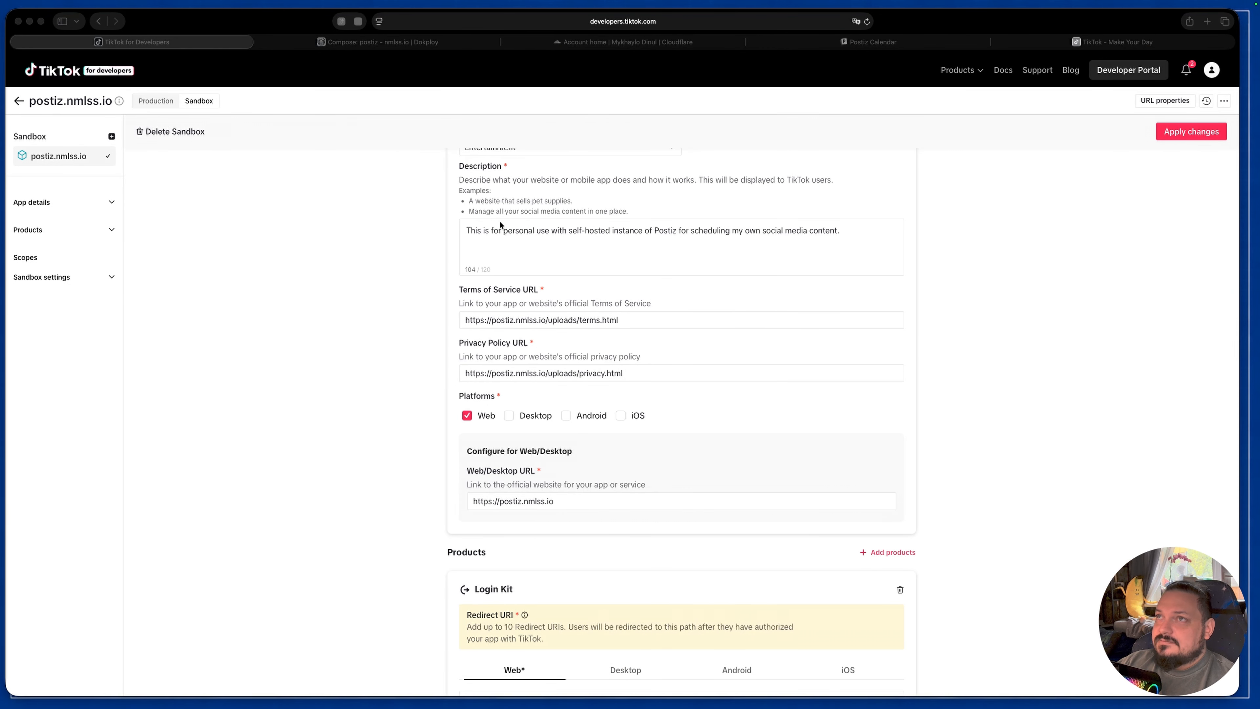
{"action": "left_click", "coordinate": [480, 238]}
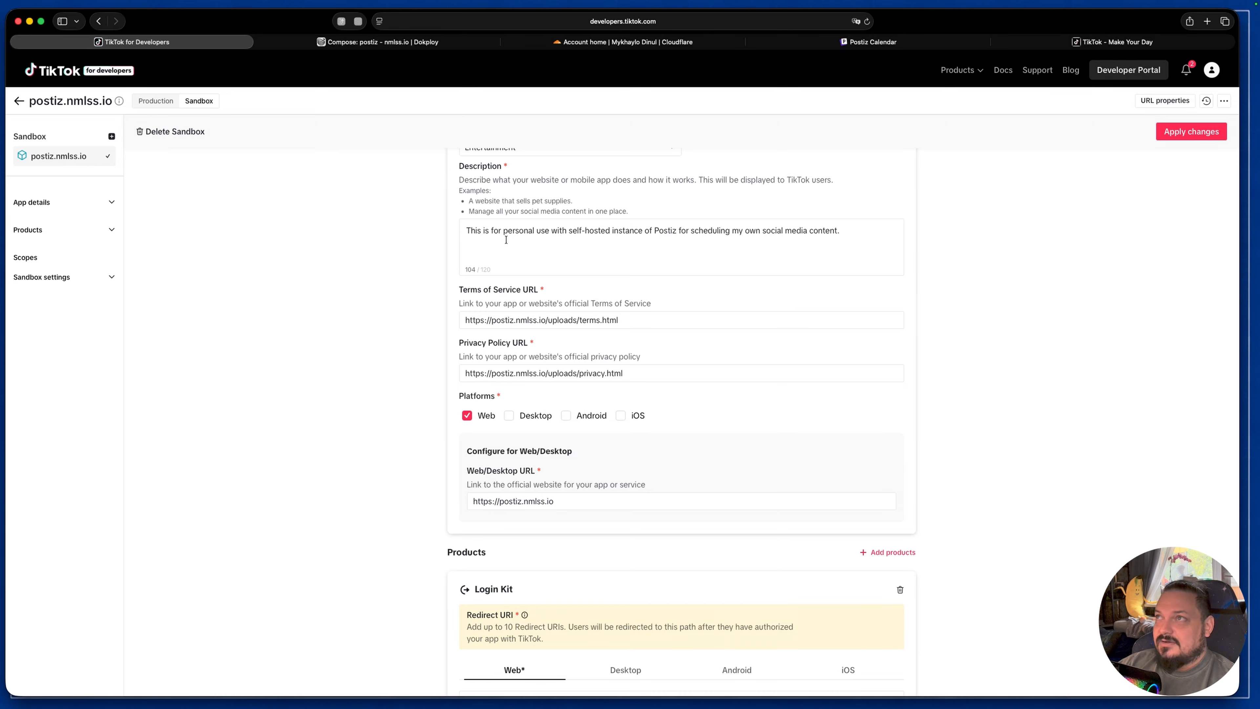
{"action": "scroll", "coordinate": [681, 325], "scroll_direction": "down", "scroll_amount": 1}
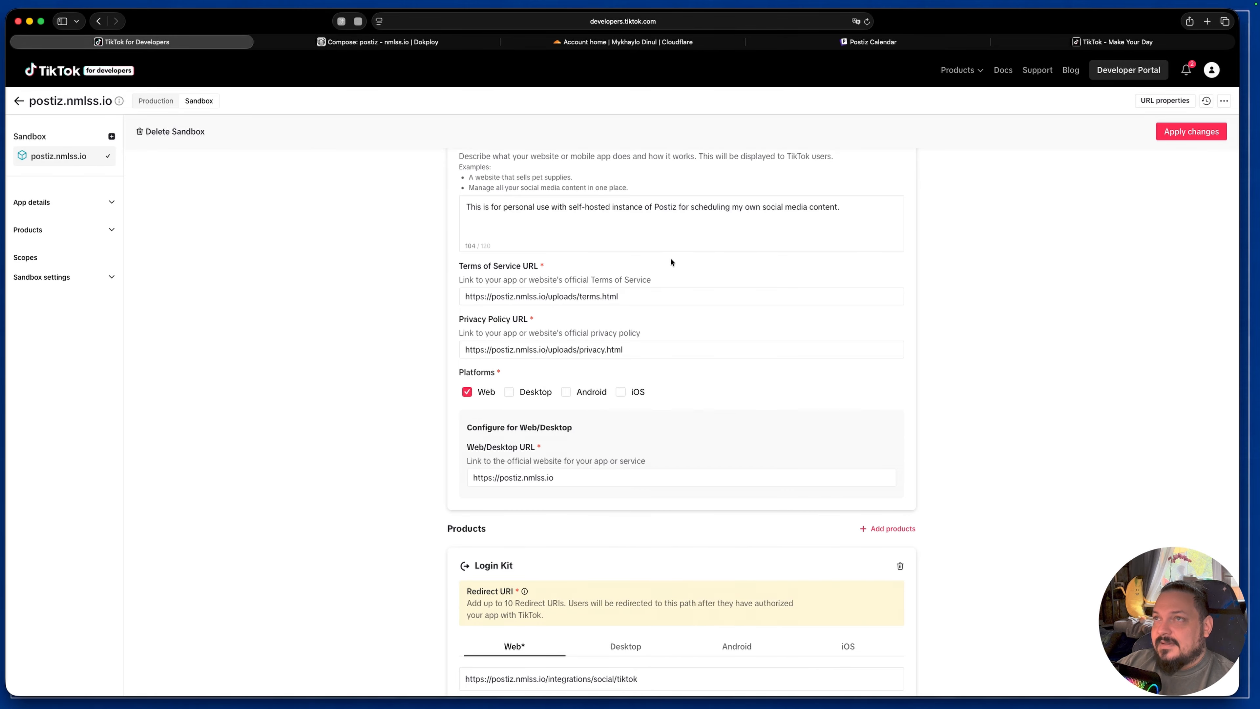
{"action": "scroll", "coordinate": [667, 266], "scroll_direction": "down", "scroll_amount": 2}
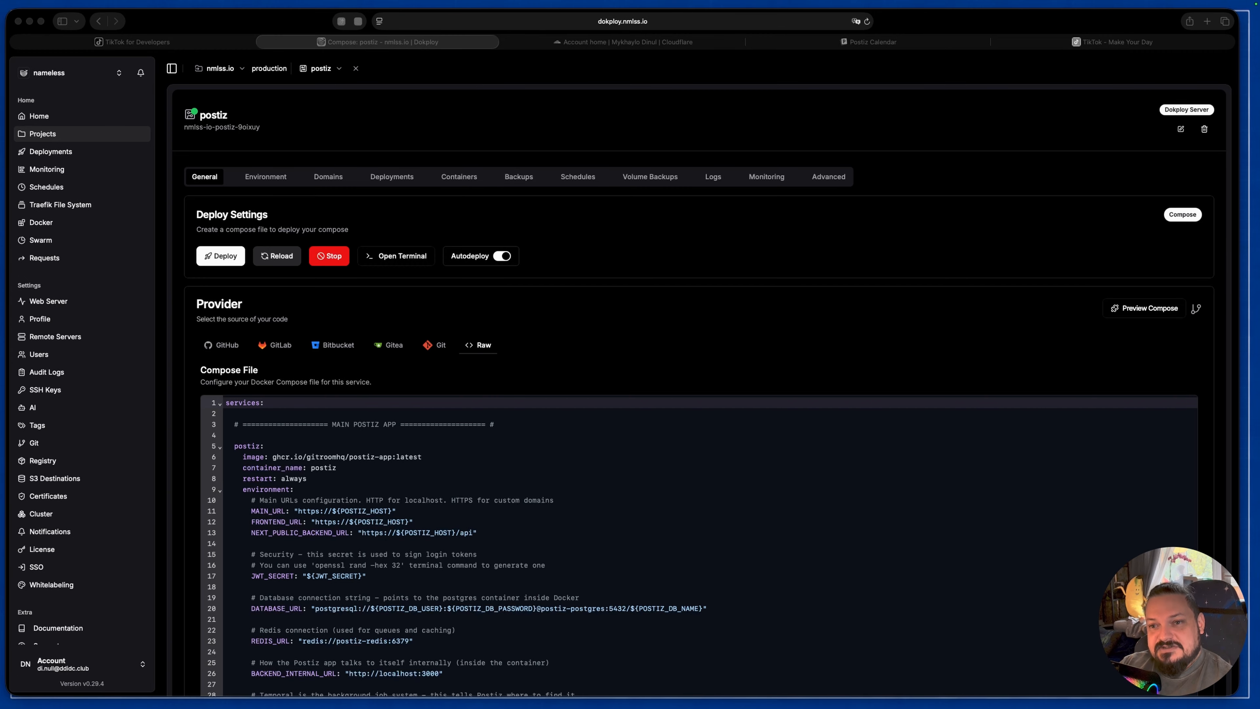
Step: Open a Bash terminal in the postiz container and list the root directory with ls
{"action": "left_click", "coordinate": [397, 258]}
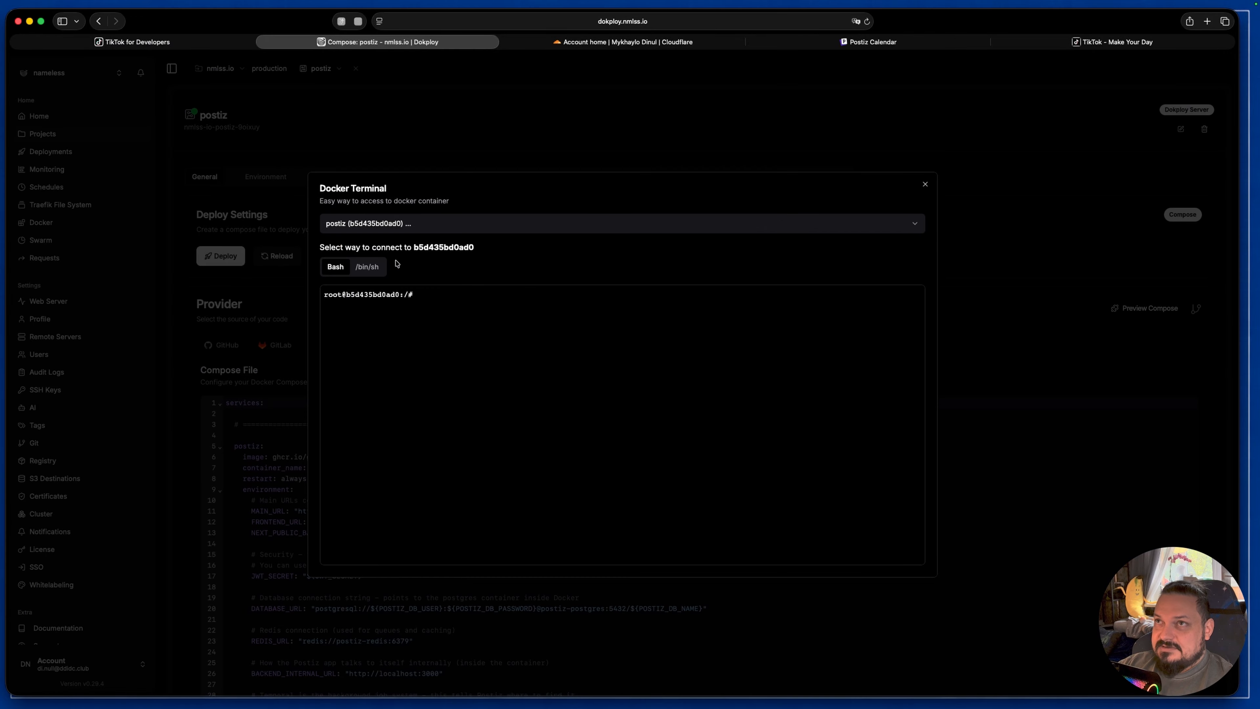
{"action": "type", "text": "ls"}
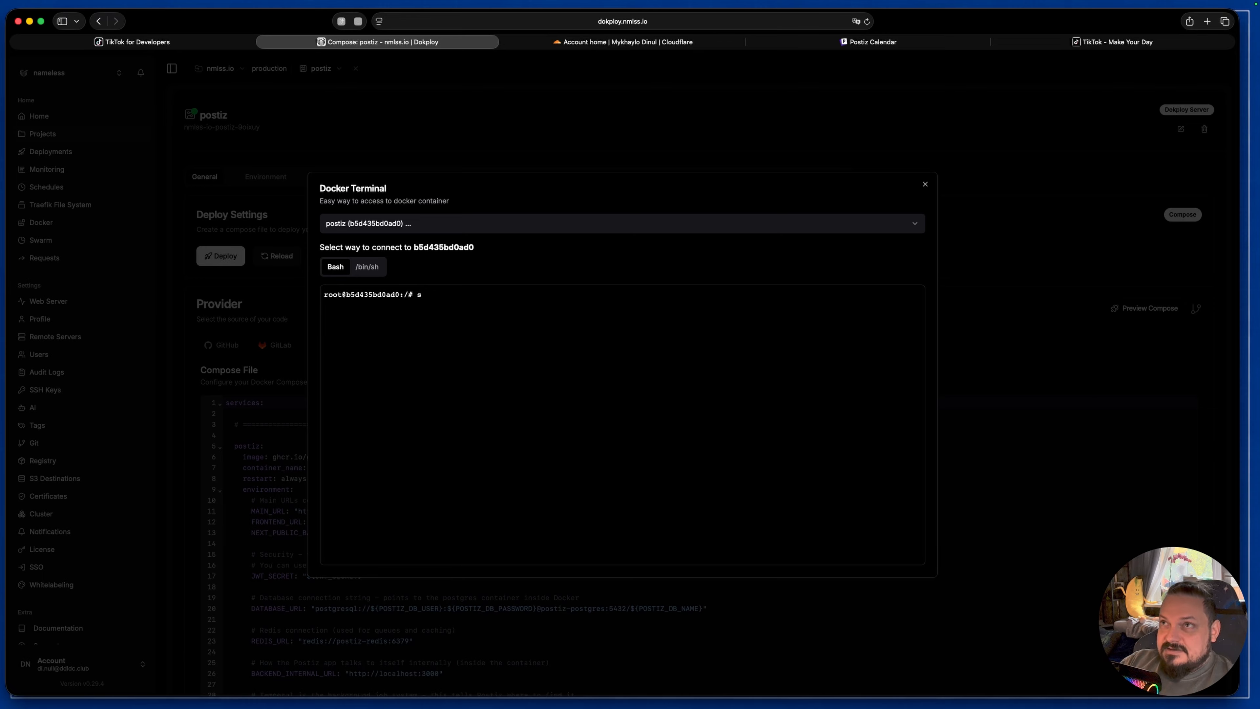
{"action": "key", "text": "Return"}
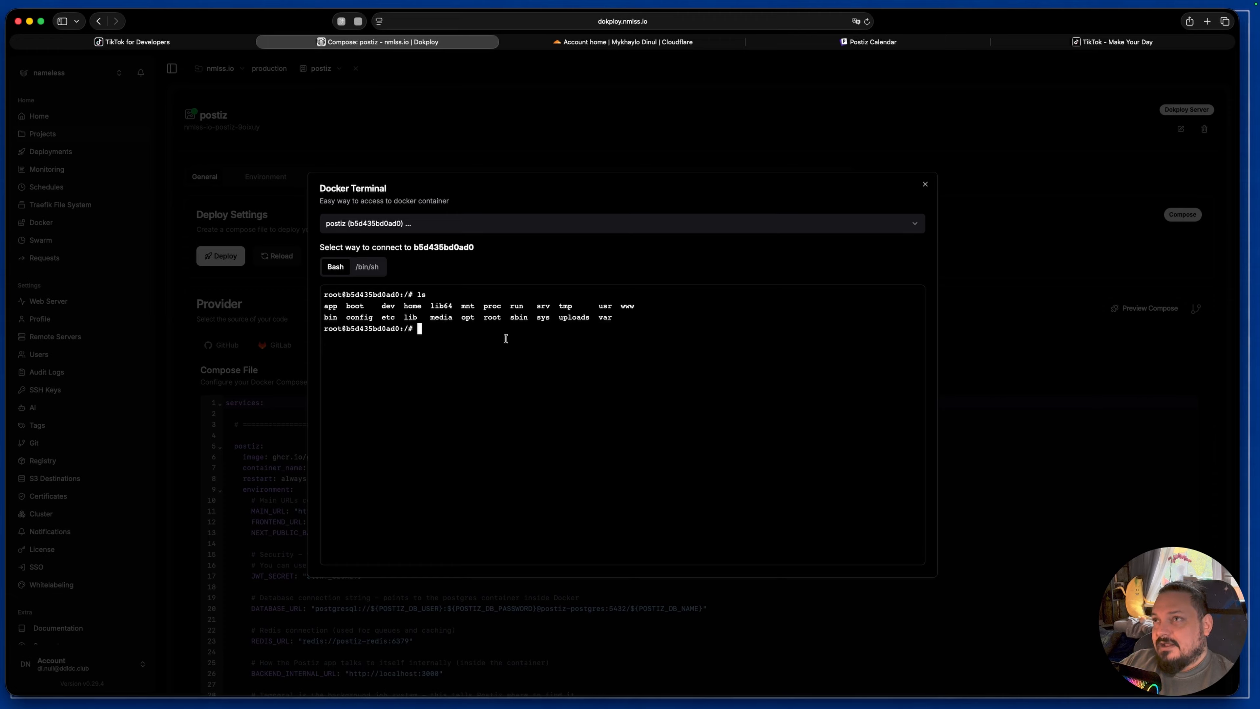
Step: Change into the uploads directory of the container and clear the terminal output
{"action": "double_click", "coordinate": [564, 318]}
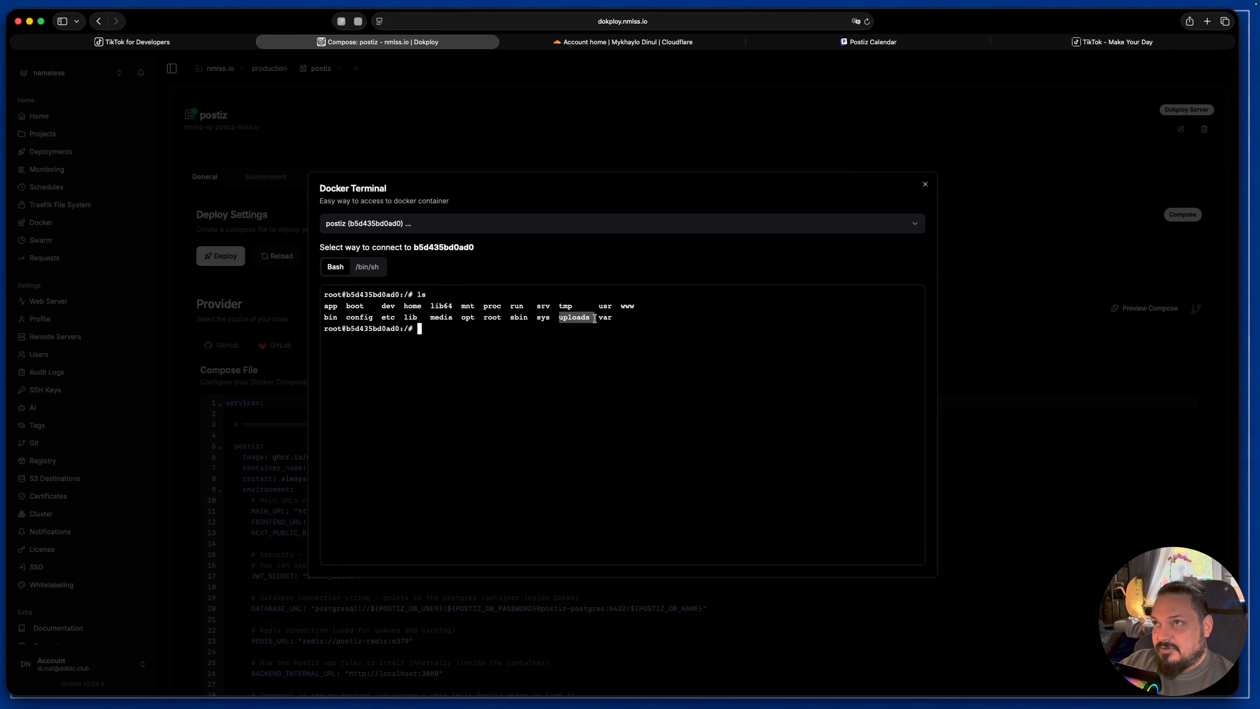
{"action": "left_click", "coordinate": [554, 347]}
{"action": "type", "text": "cd upload"}
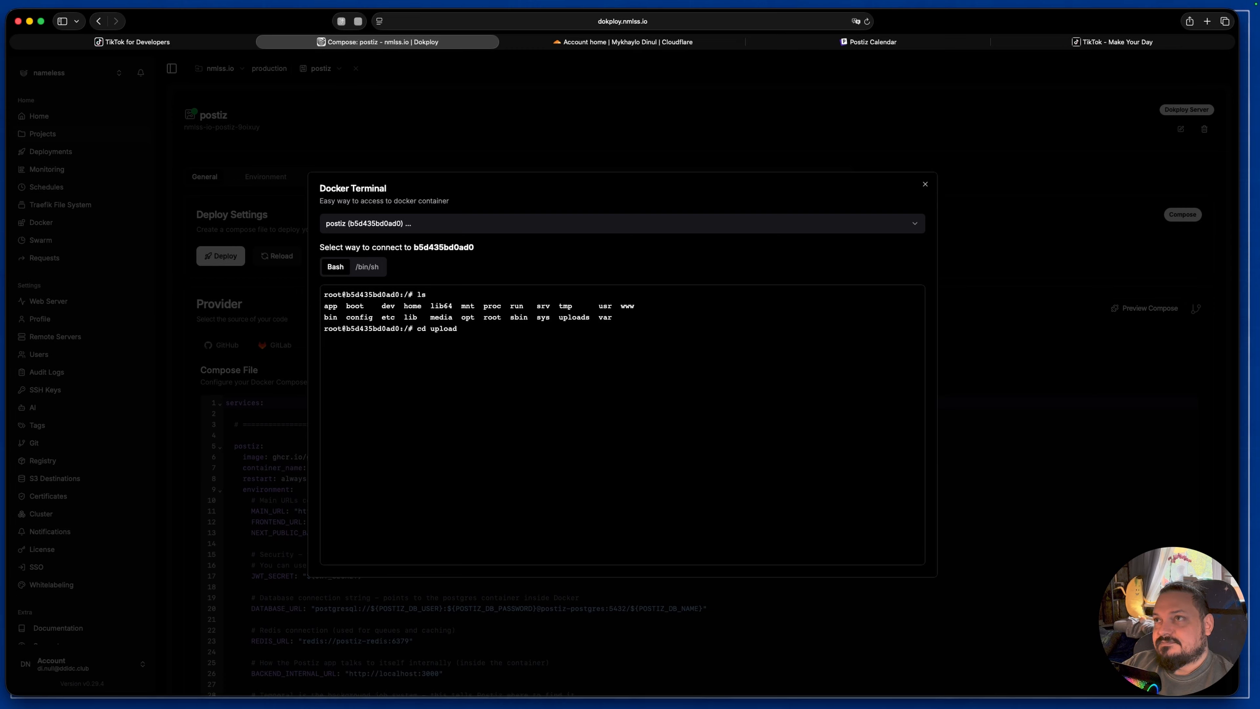
{"action": "type", "text": "s"}
{"action": "key", "text": "Return"}
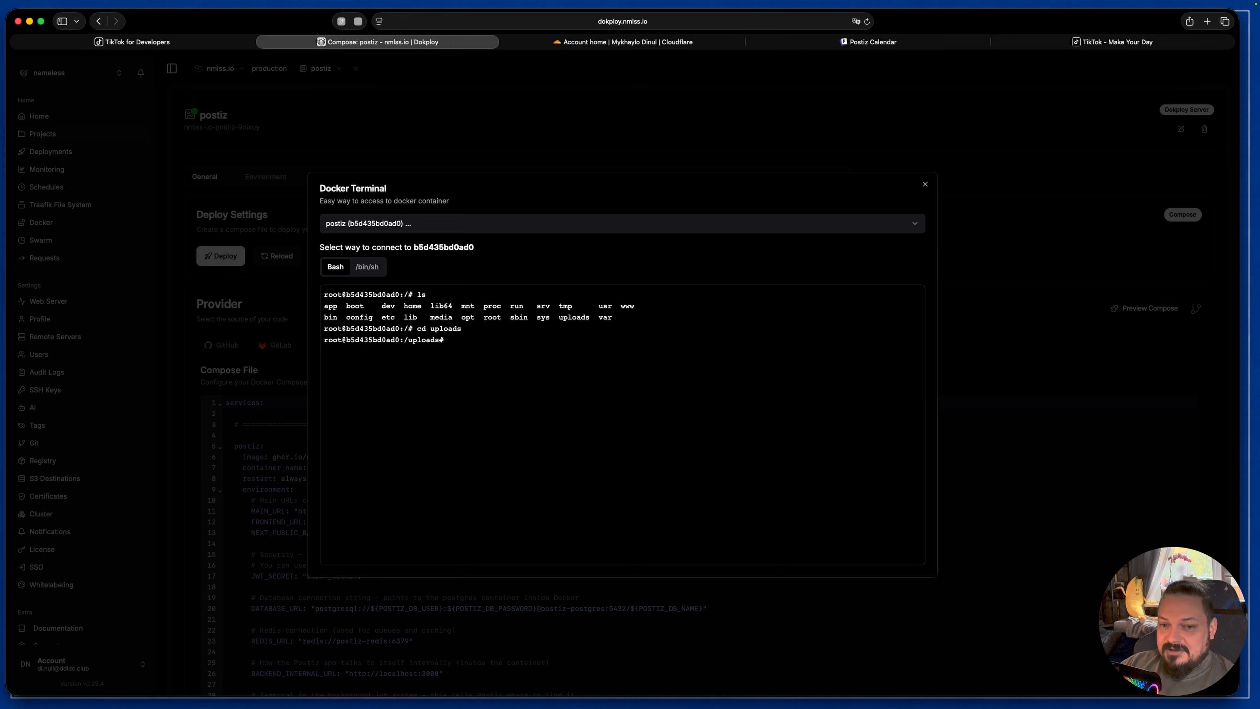
{"action": "key", "text": "ctrl+l"}
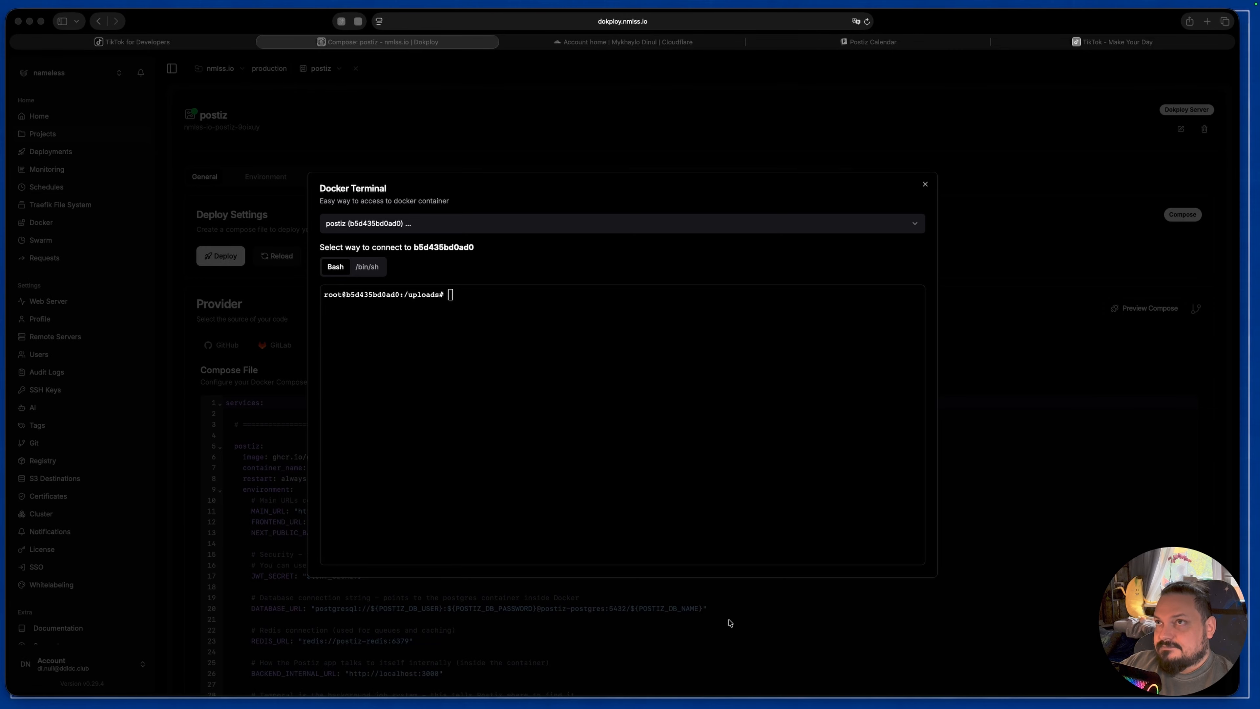
Step: Create terms.html in the uploads directory by pasting the cat heredoc with the Postiz Terms of Service page, and check it with ls
{"action": "left_click", "coordinate": [507, 402]}
{"action": "type", "text": "cat > terms.html << 'EOF' <!DOCTYPE html> <html> <head><title>Terms of Service</title></head> <body> <h1>Postiz Terms of Service</h1> <p>This is a personal self-hosted instance of Postiz running on my private Dokploy server.</p> <p>It is used only by me to schedule and post content to my own social media accounts.</p> <p>Last updated: May 2026</p> </body> </html> EOF"}
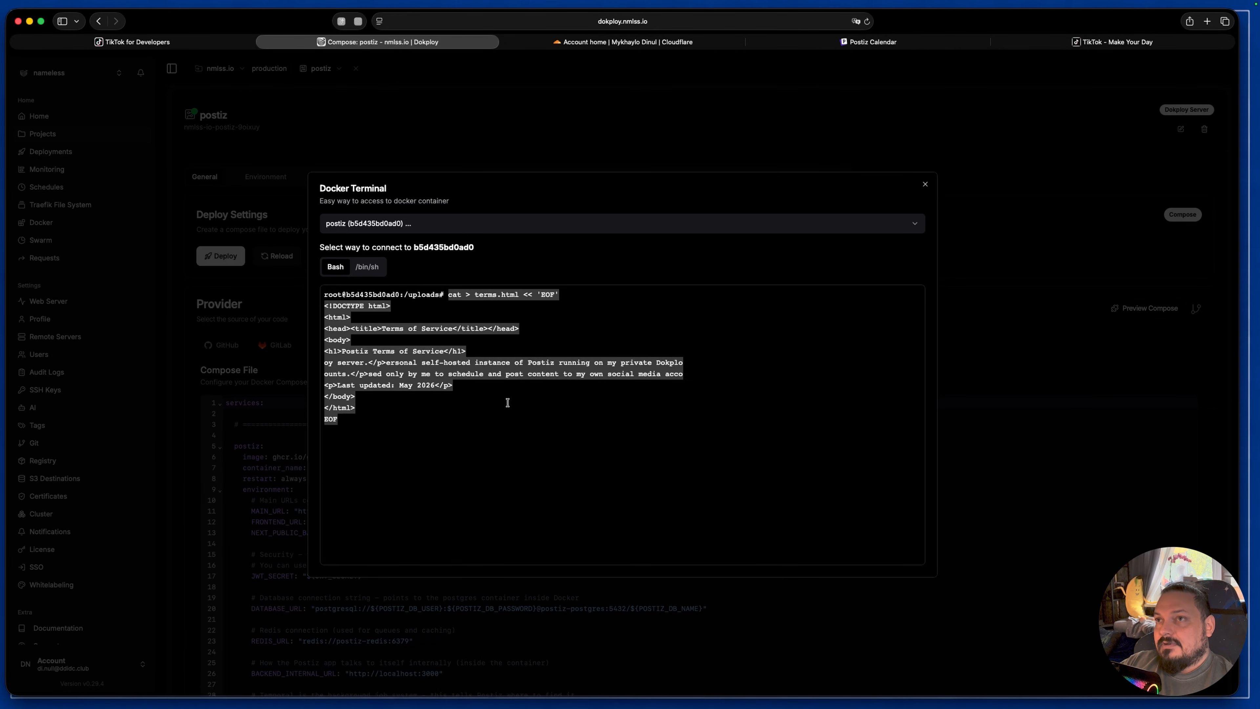
{"action": "key", "text": "Return"}
{"action": "type", "text": "ls"}
{"action": "key", "text": "Return"}
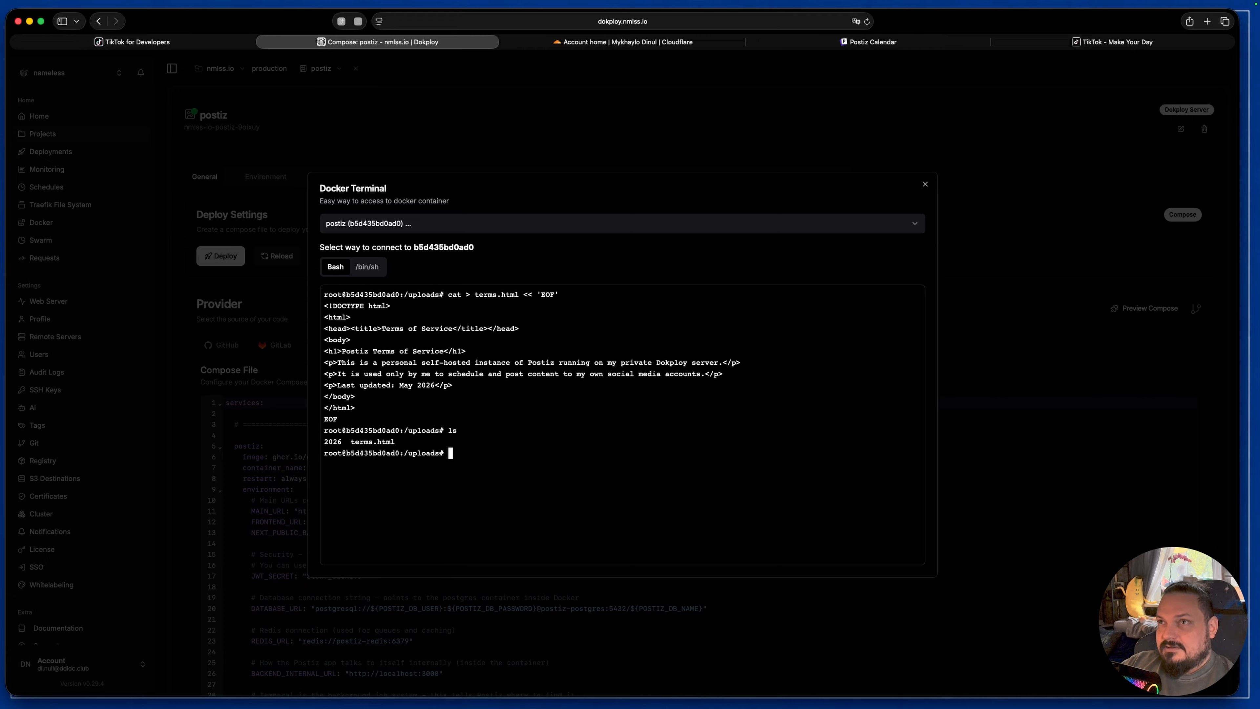
{"action": "left_click_drag", "start_coordinate": [399, 443], "coordinate": [351, 442]}
Step: Create privacy.html in the uploads directory by pasting the cat heredoc with the Postiz Privacy Policy page, and check it with ls
{"action": "left_click", "coordinate": [468, 469]}
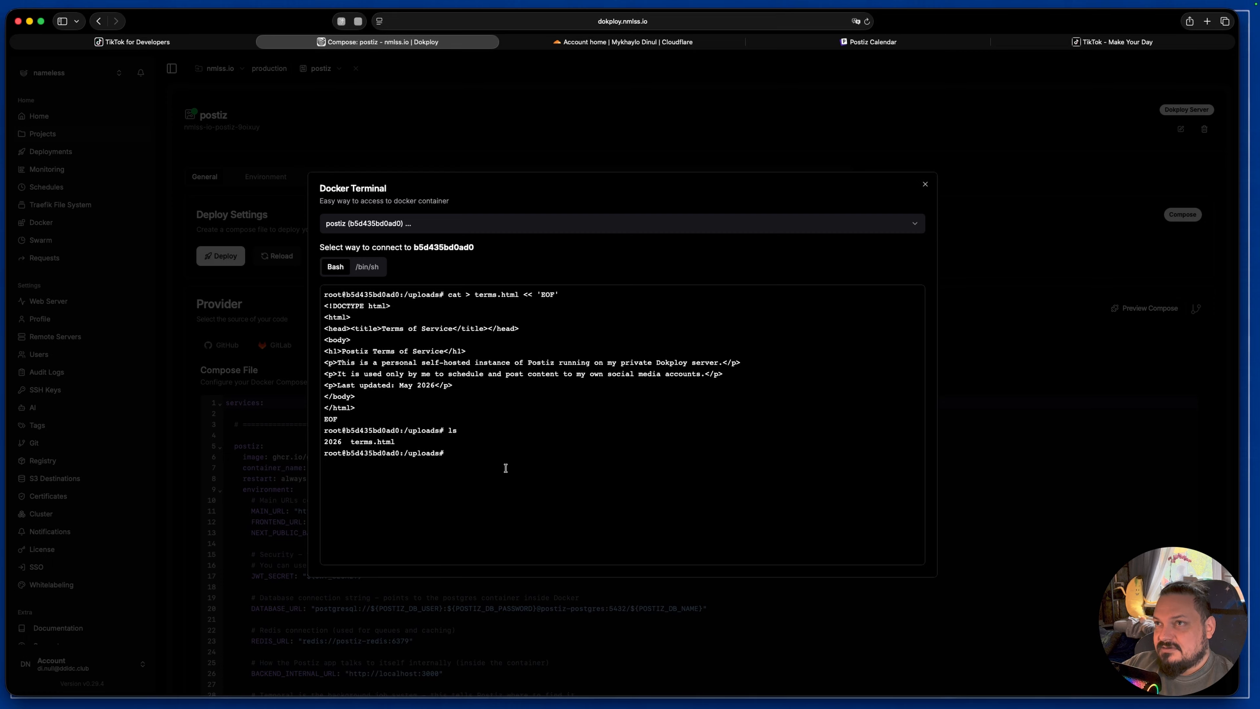
{"action": "type", "text": "cat > privacy.html << 'EOF' <!DOCTYPE html> <html> <head><title>Privacy Policy</title></head> <body> <h1>Postiz Privacy Policy</h1> <p>This self-hosted Postiz tool only stores data on my own server.</p> <p>No data is shared with third parties except when I explicitly ask it to post to TikTok.</p> <p>Last updated: May 2026</p> </body> </html> EOF"}
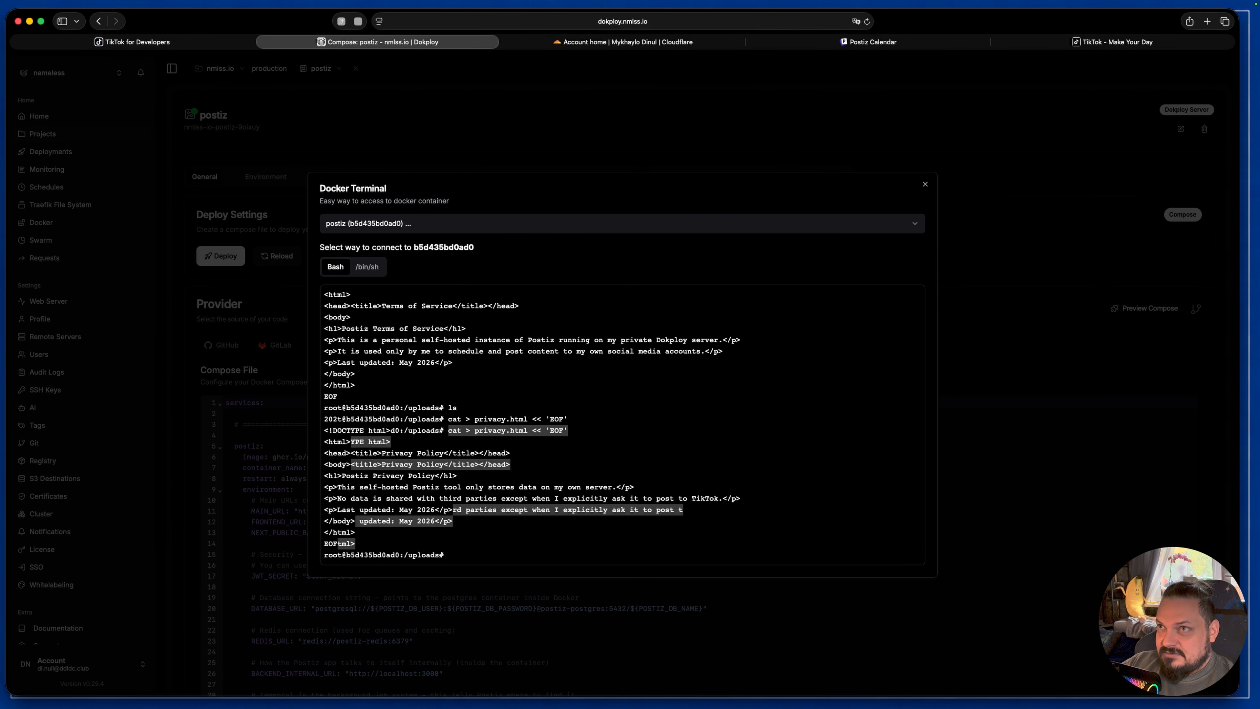
{"action": "type", "text": "ls"}
{"action": "key", "text": "Return"}
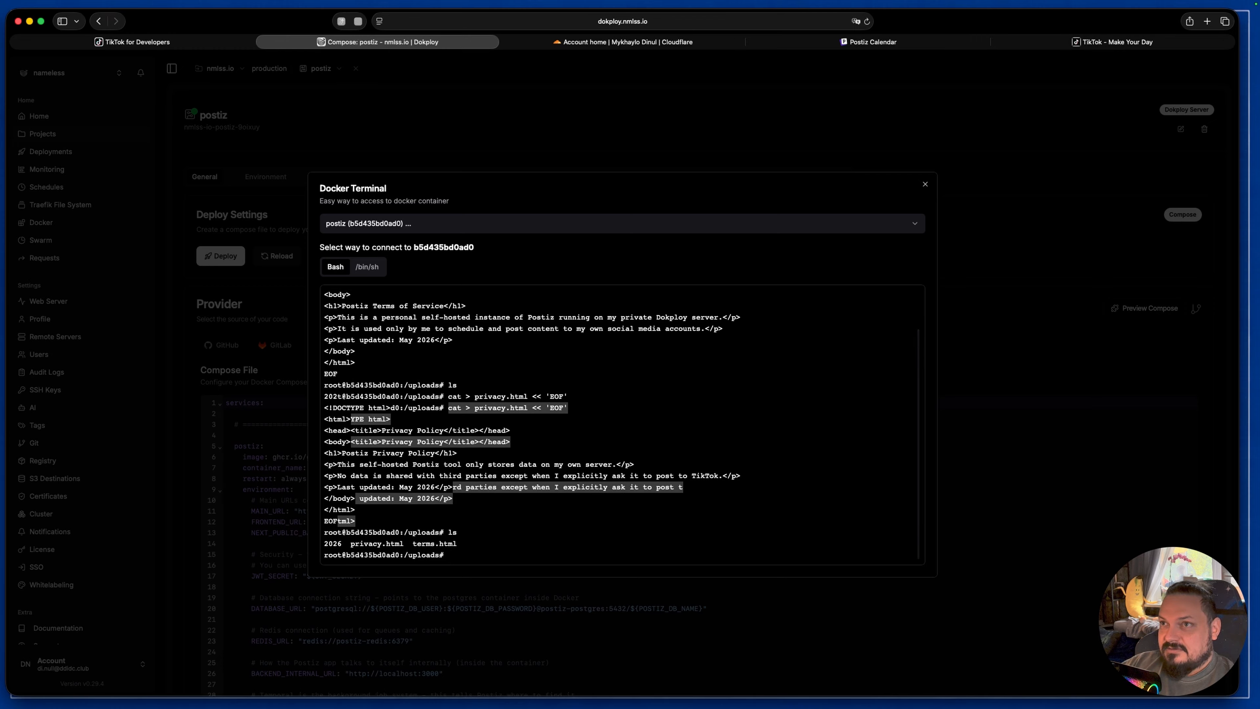
{"action": "left_click_drag", "start_coordinate": [353, 544], "coordinate": [403, 544]}
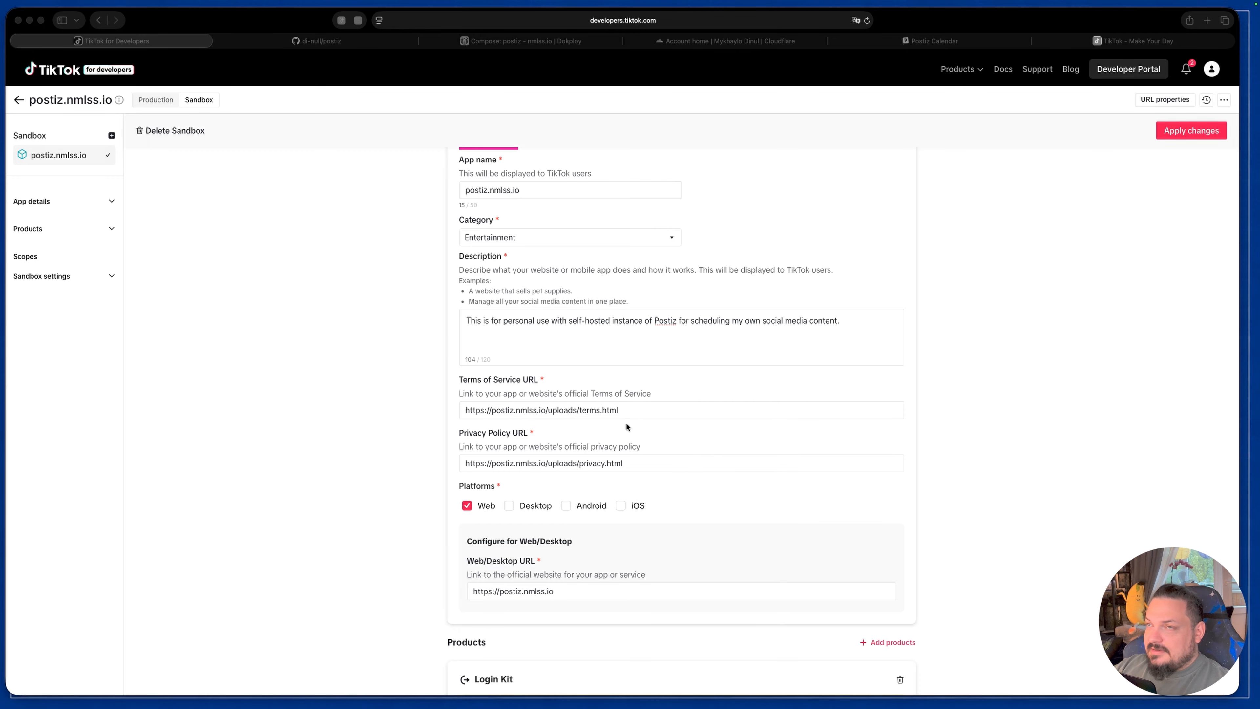
Step: Check the Terms of Service and Privacy Policy URL fields, and test the terms.html link in a new tab before closing it
{"action": "left_click", "coordinate": [648, 409]}
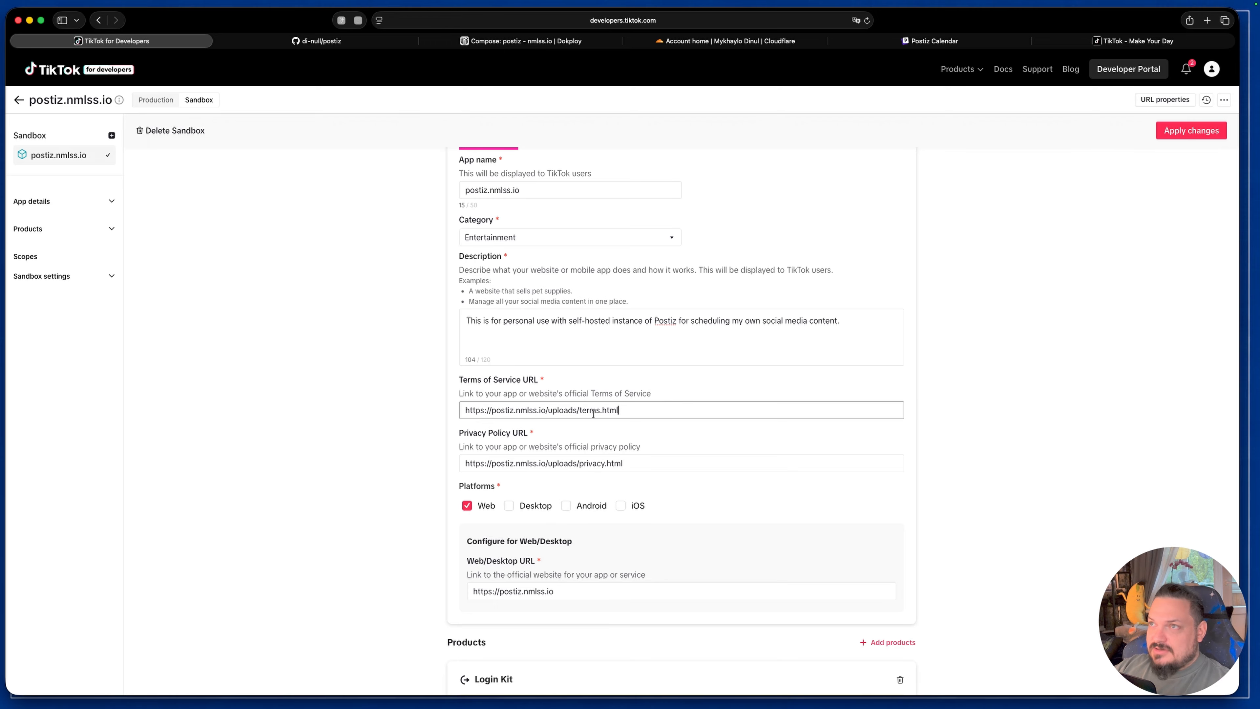
{"action": "left_click", "coordinate": [643, 465]}
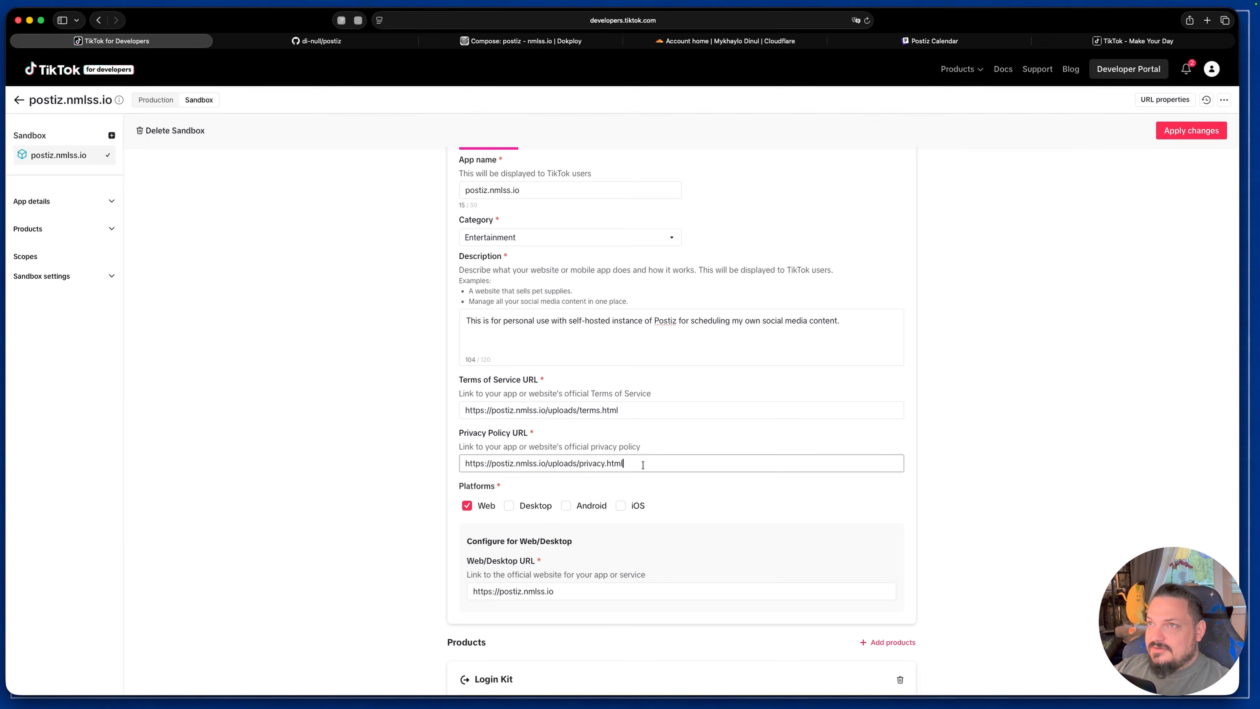
{"action": "scroll", "coordinate": [643, 465], "scroll_direction": "down", "scroll_amount": 2}
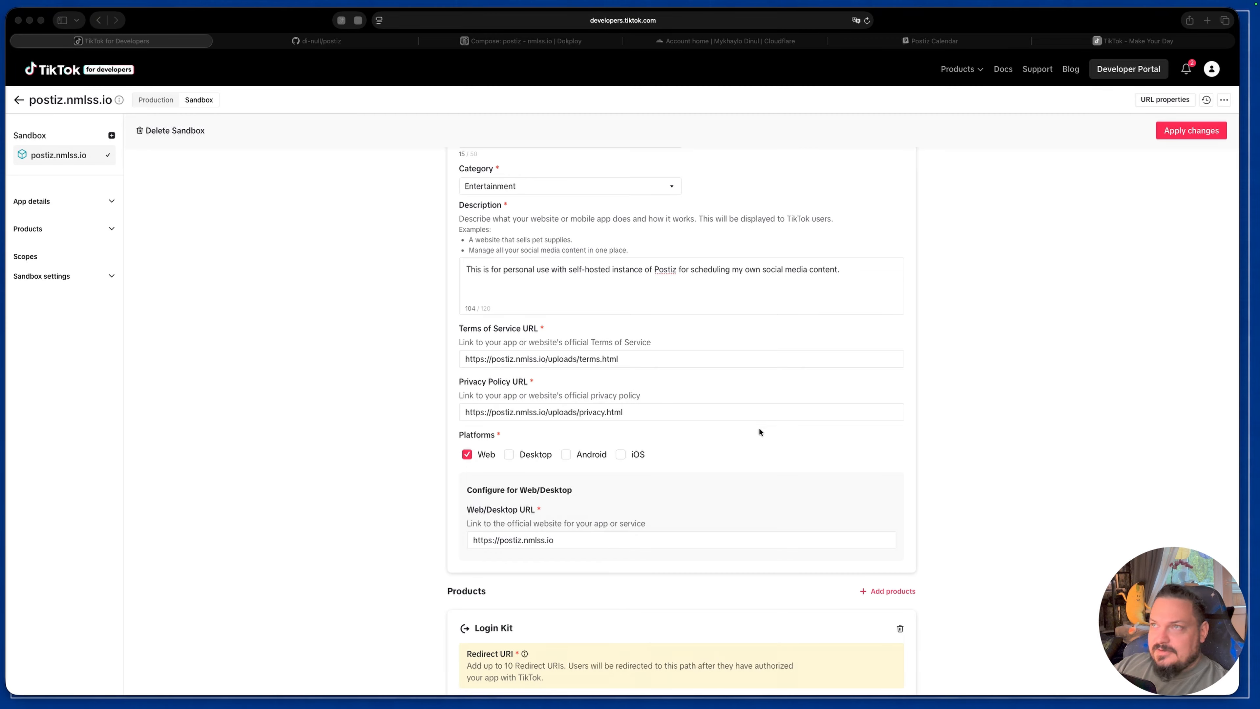
{"action": "left_click_drag", "start_coordinate": [645, 359], "coordinate": [440, 355]}
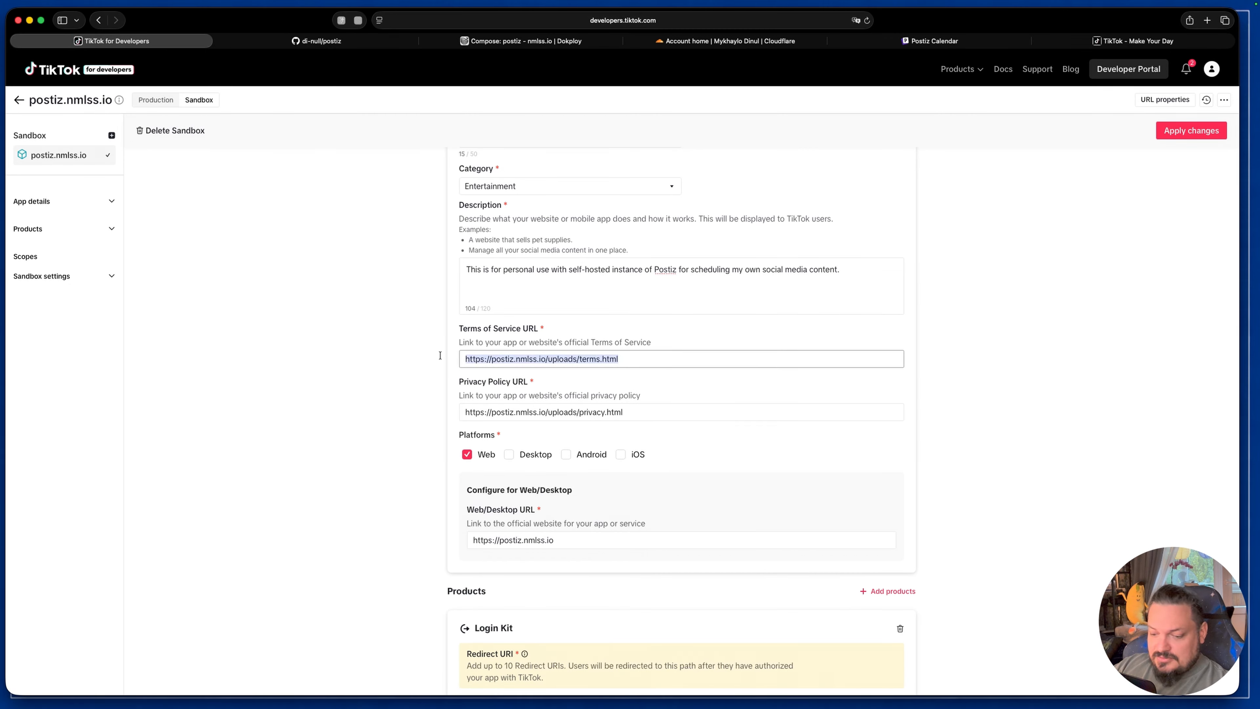
{"action": "left_click", "coordinate": [1207, 20]}
{"action": "key", "text": "super+v"}
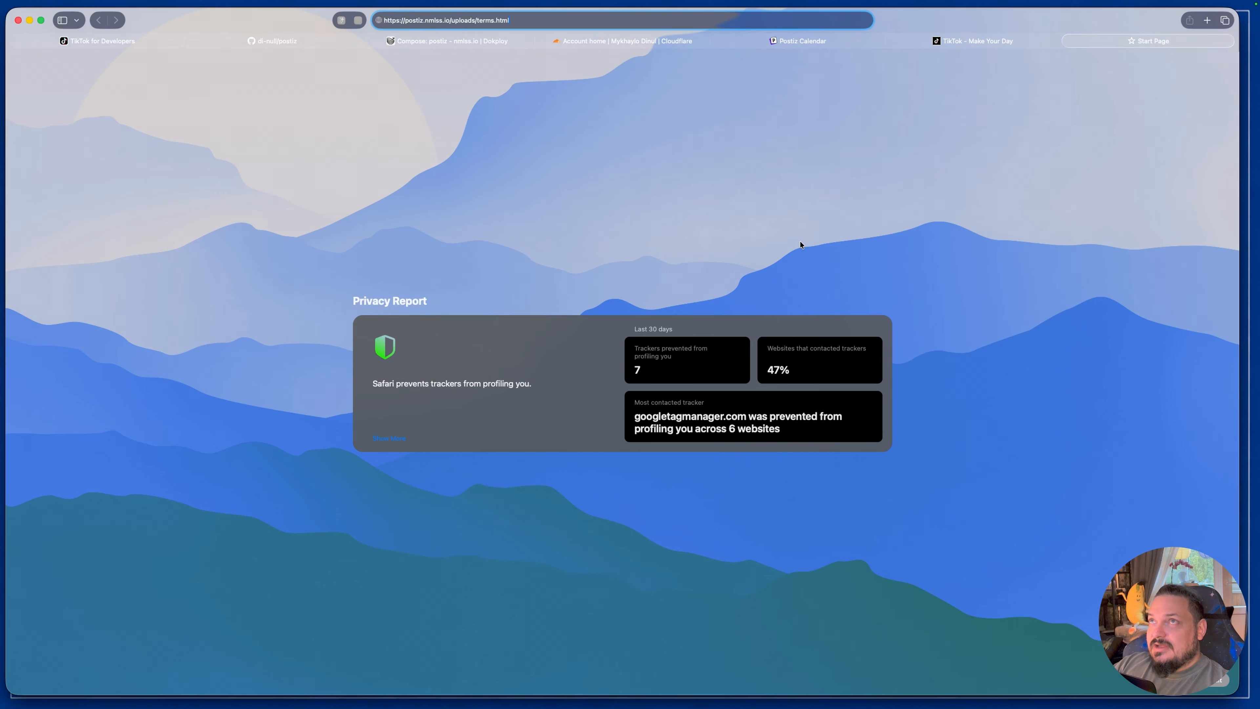
{"action": "key", "text": "Return"}
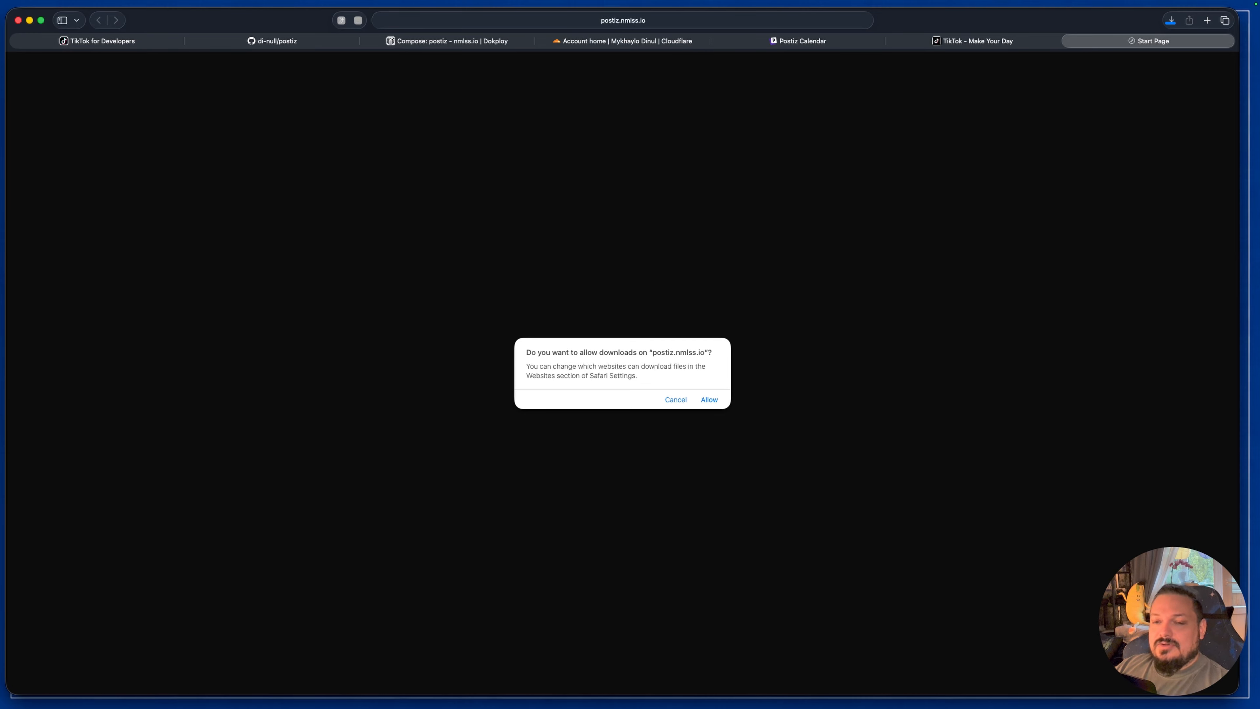
{"action": "key", "text": "super+w"}
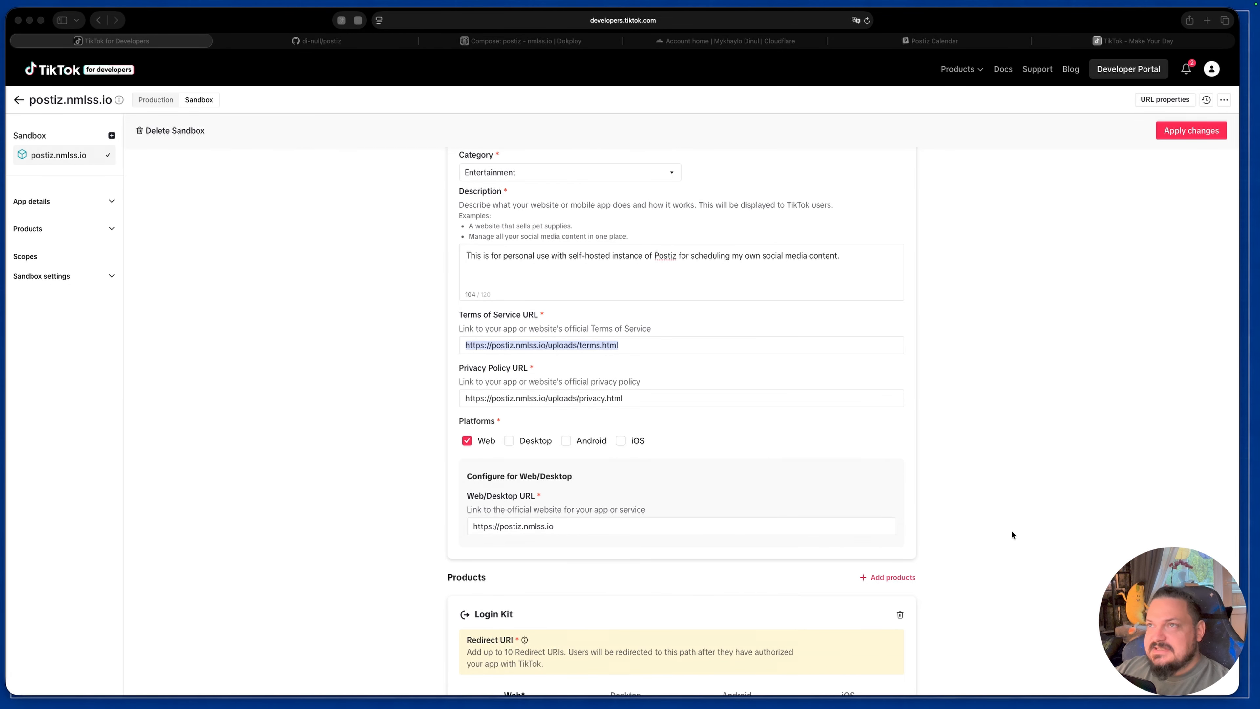
Step: Review the sandbox app's Web platform URL, its added products, and the Login Kit's Web redirect URI
{"action": "scroll", "coordinate": [753, 534], "scroll_direction": "down", "scroll_amount": 3}
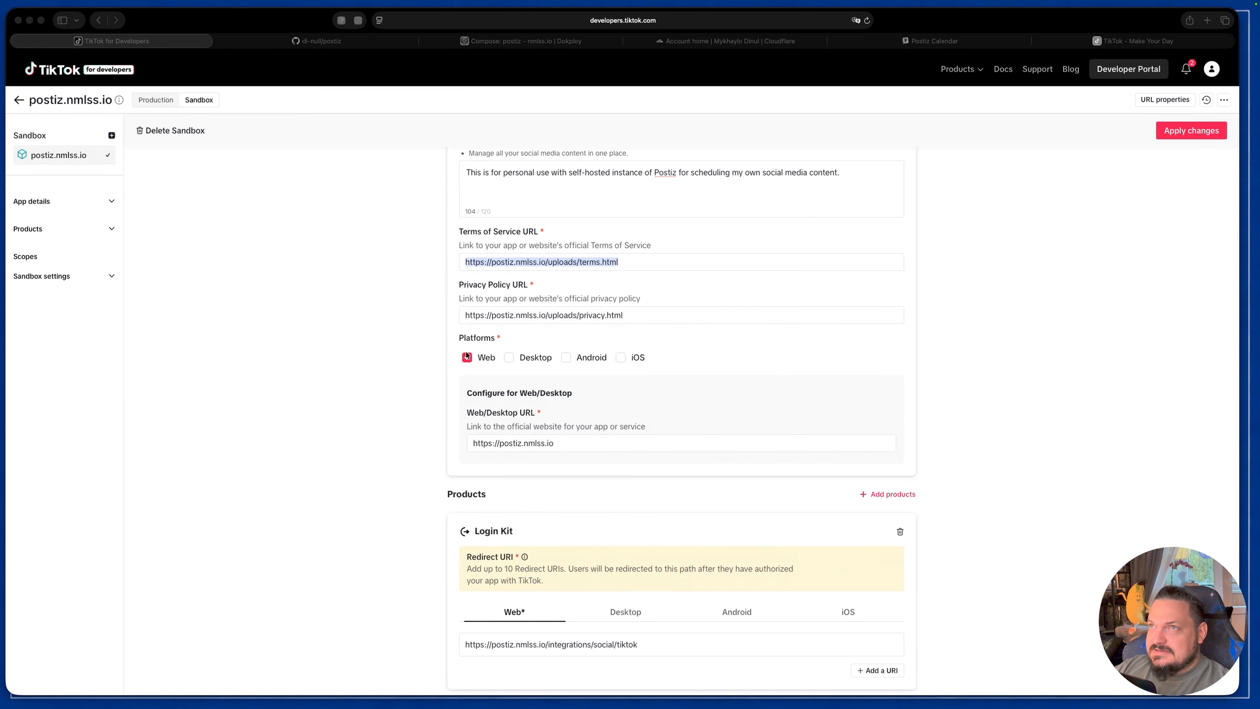
{"action": "scroll", "coordinate": [502, 419], "scroll_direction": "down", "scroll_amount": 1}
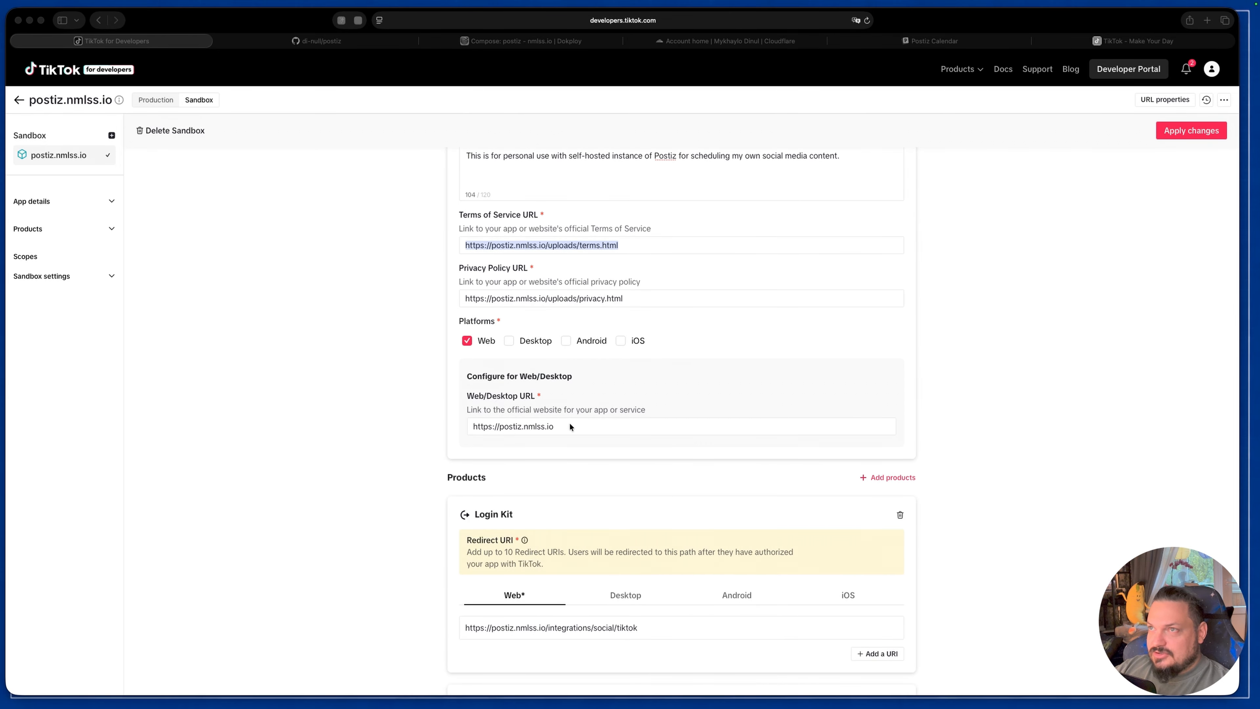
{"action": "left_click", "coordinate": [608, 430]}
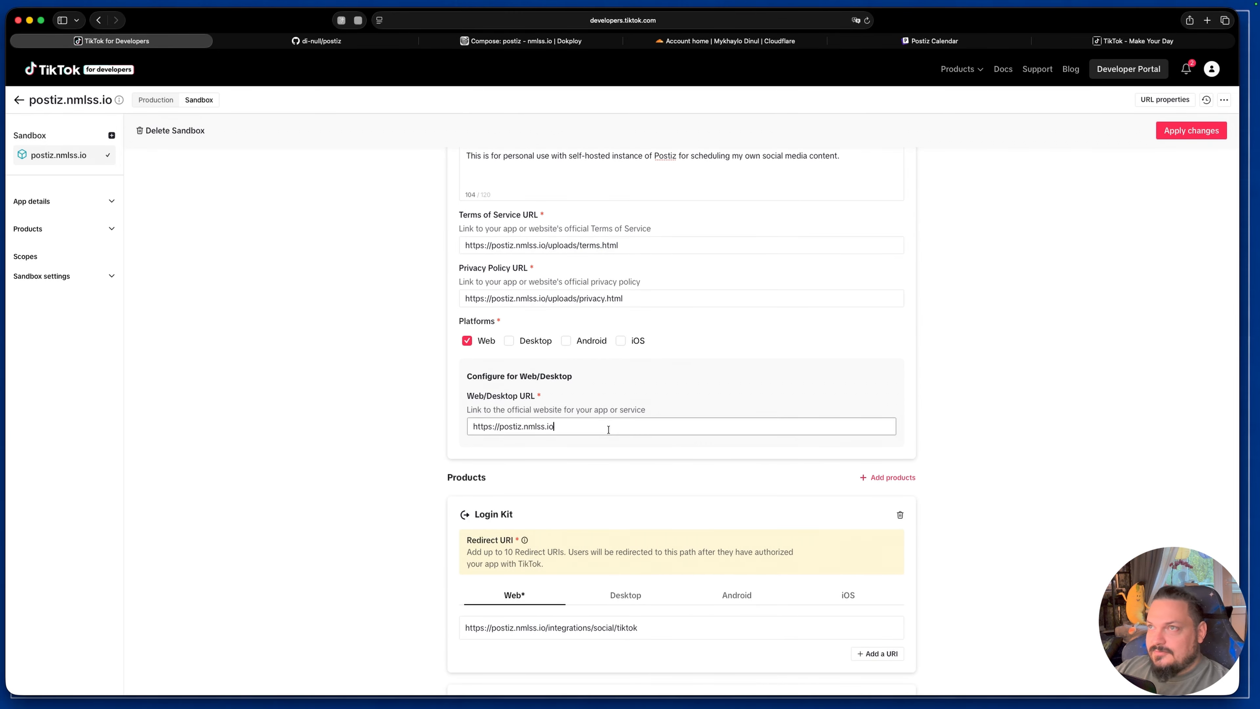
{"action": "scroll", "coordinate": [632, 535], "scroll_direction": "down", "scroll_amount": 5}
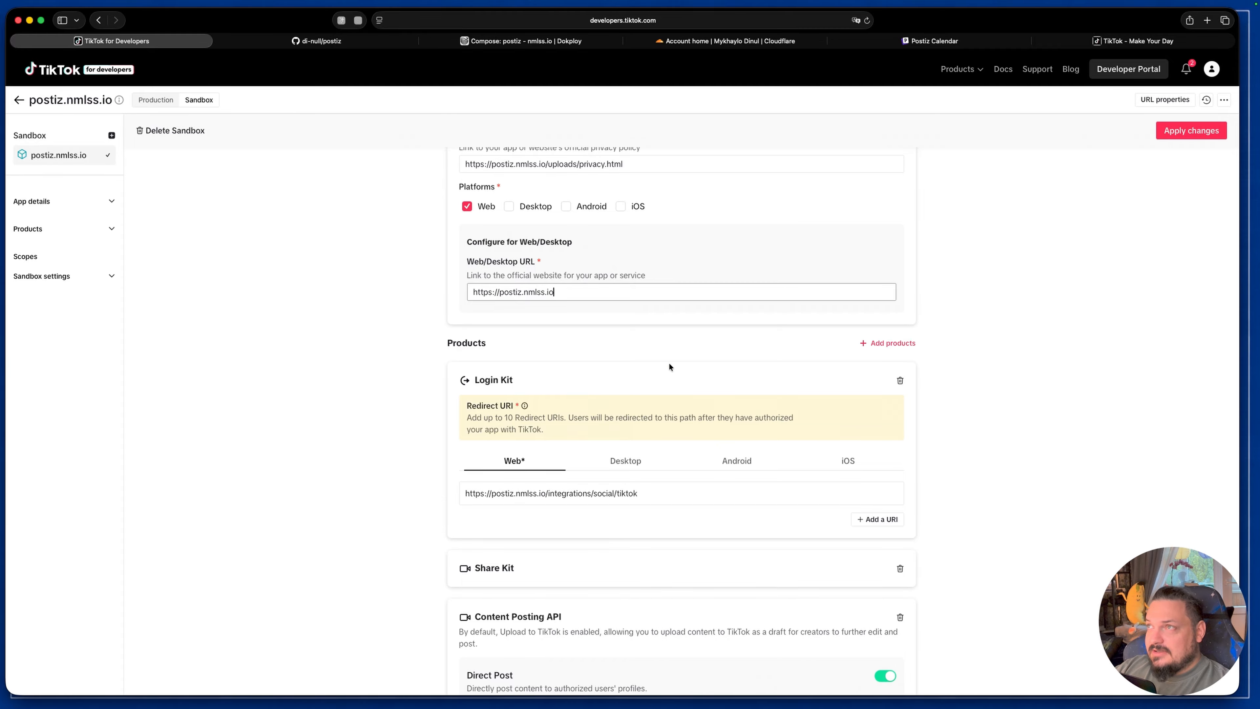
{"action": "left_click", "coordinate": [885, 343]}
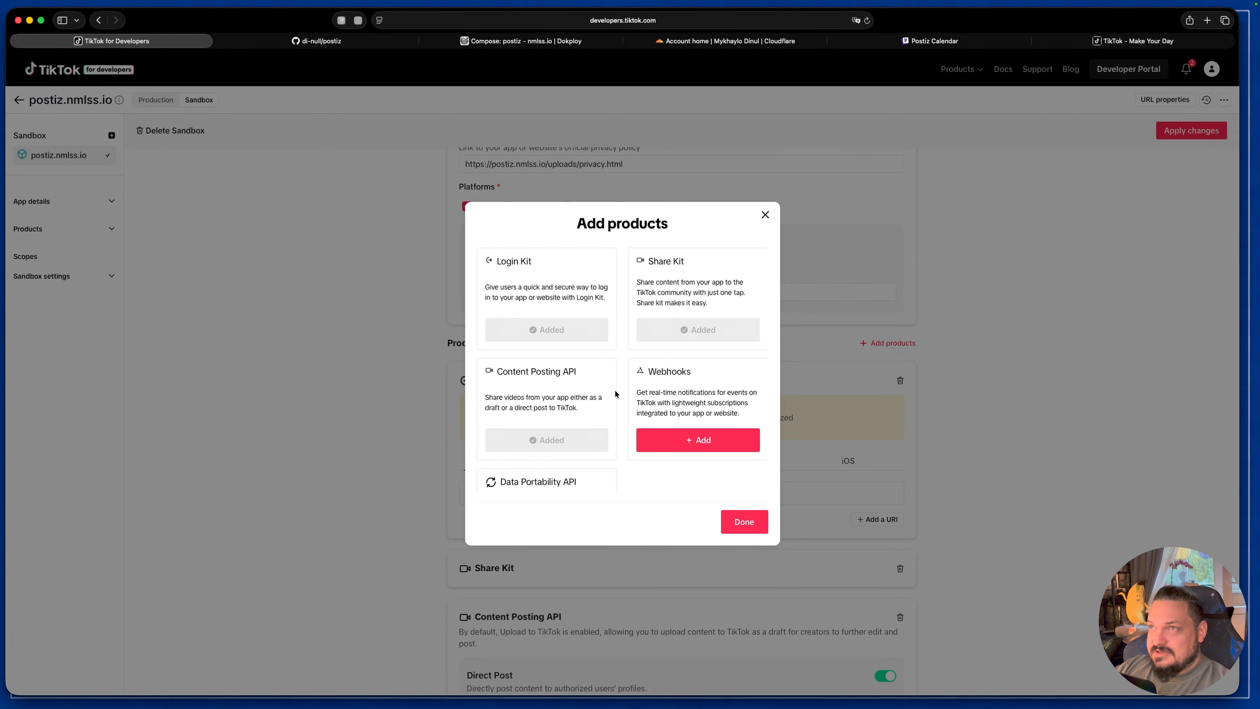
{"action": "left_click", "coordinate": [744, 522]}
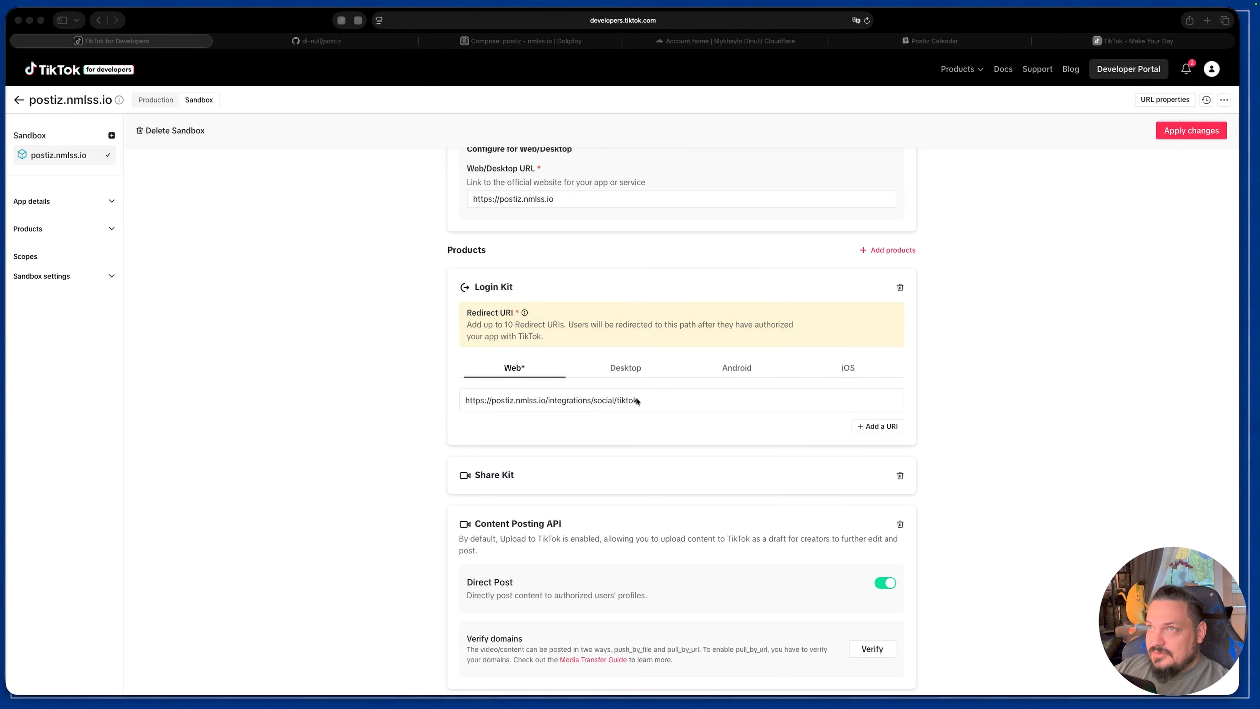
{"action": "left_click", "coordinate": [655, 400]}
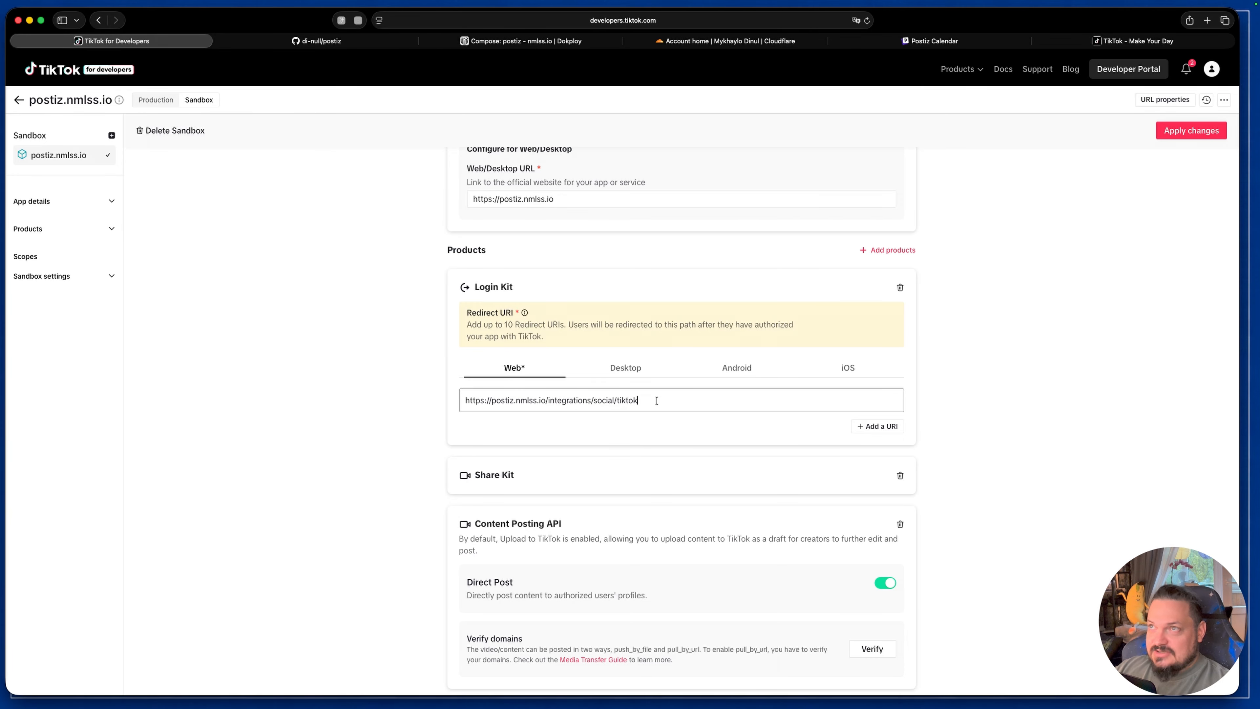
{"action": "scroll", "coordinate": [647, 289], "scroll_direction": "down", "scroll_amount": 7}
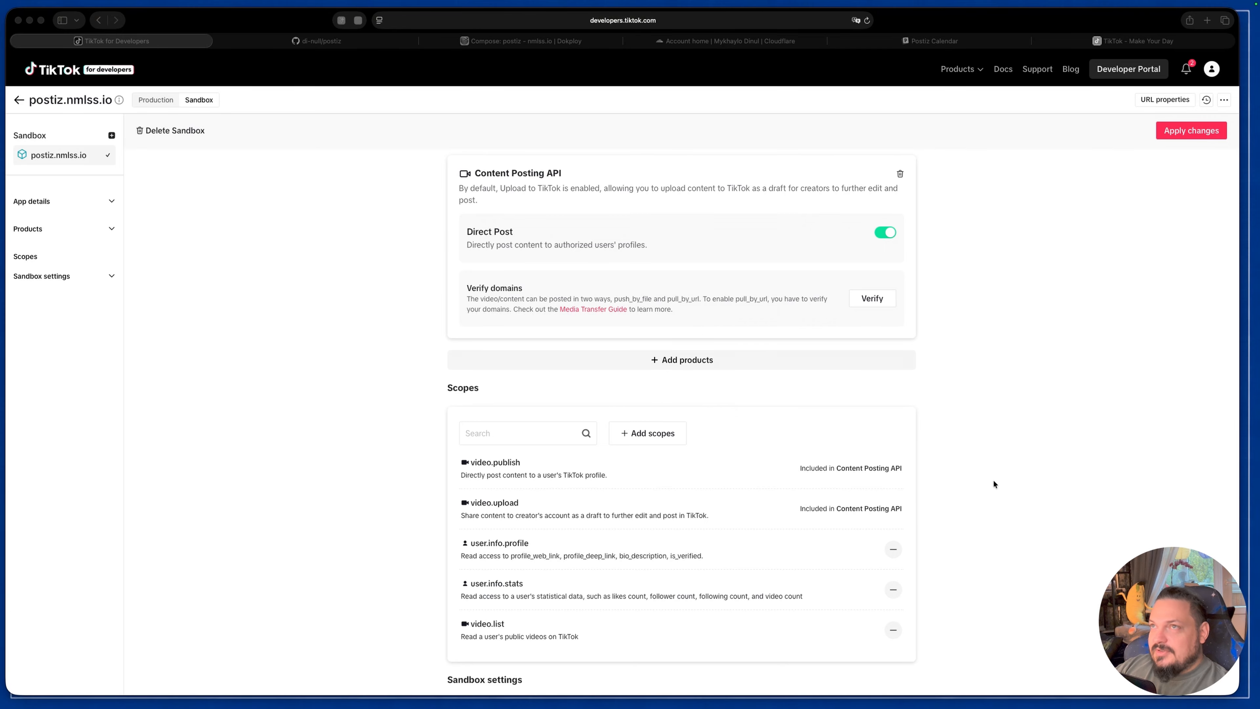
Step: Request DNS-record verification of the domain ddidc.club for the Content Posting API and copy the generated TXT record text
{"action": "left_click", "coordinate": [877, 299]}
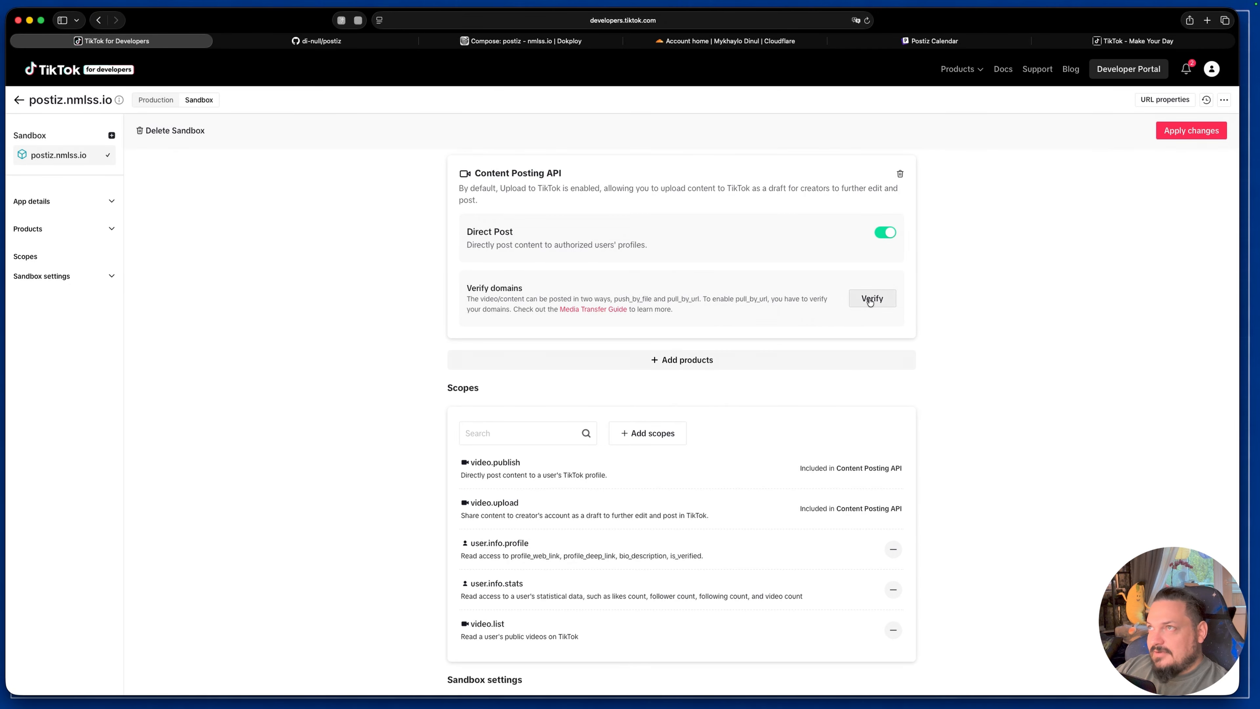
{"action": "left_click", "coordinate": [633, 425]}
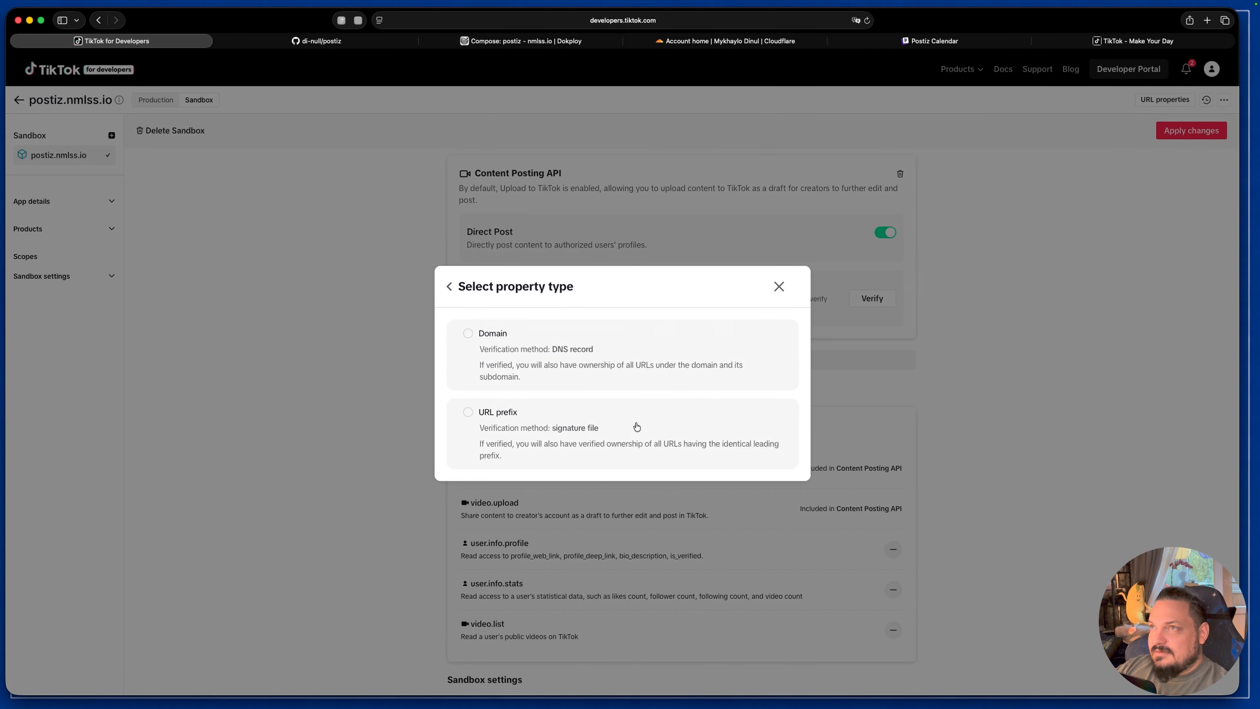
{"action": "left_click", "coordinate": [468, 334]}
{"action": "left_click", "coordinate": [624, 393]}
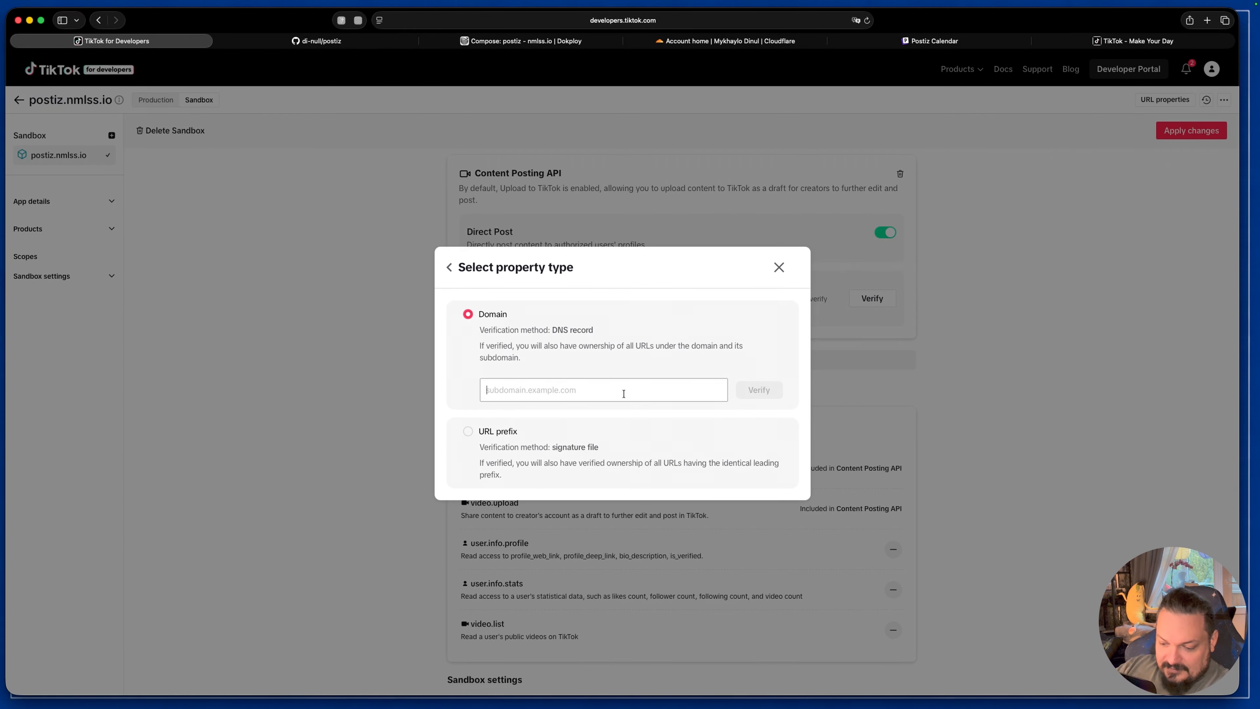
{"action": "type", "text": "ddidd"}
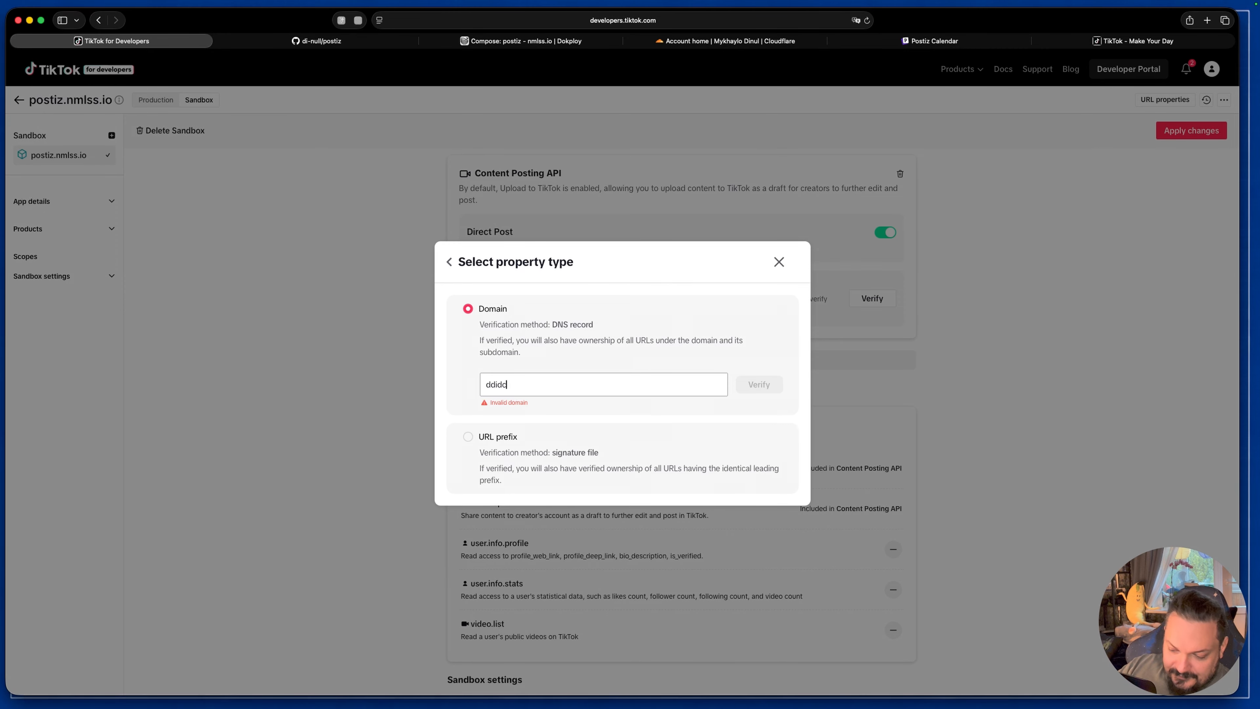
{"action": "type", "text": ".club"}
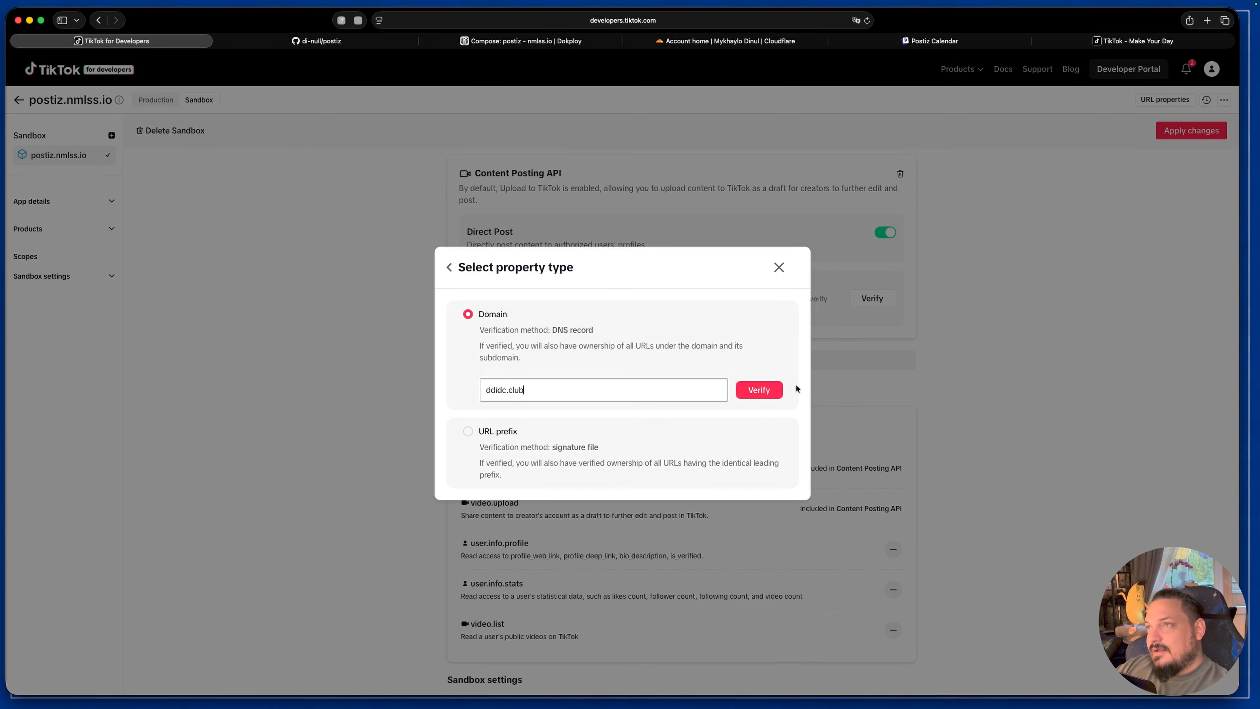
{"action": "left_click", "coordinate": [762, 392]}
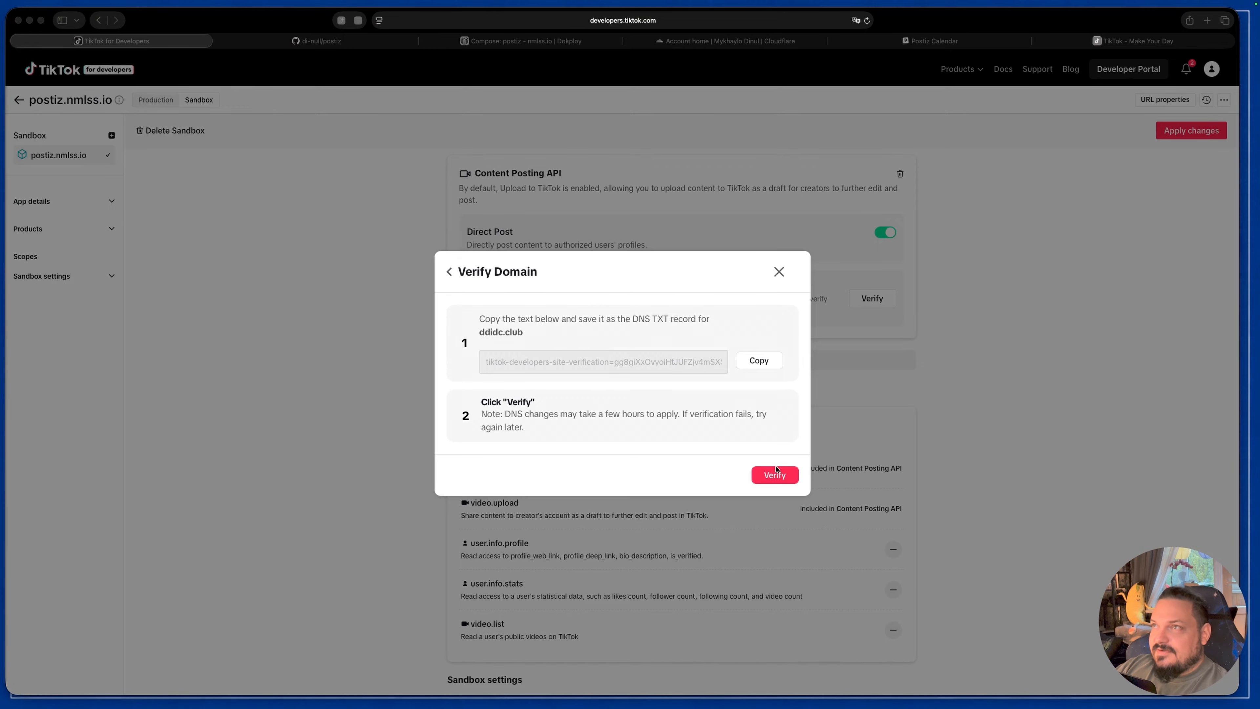
{"action": "left_click", "coordinate": [761, 376]}
{"action": "left_click", "coordinate": [756, 361]}
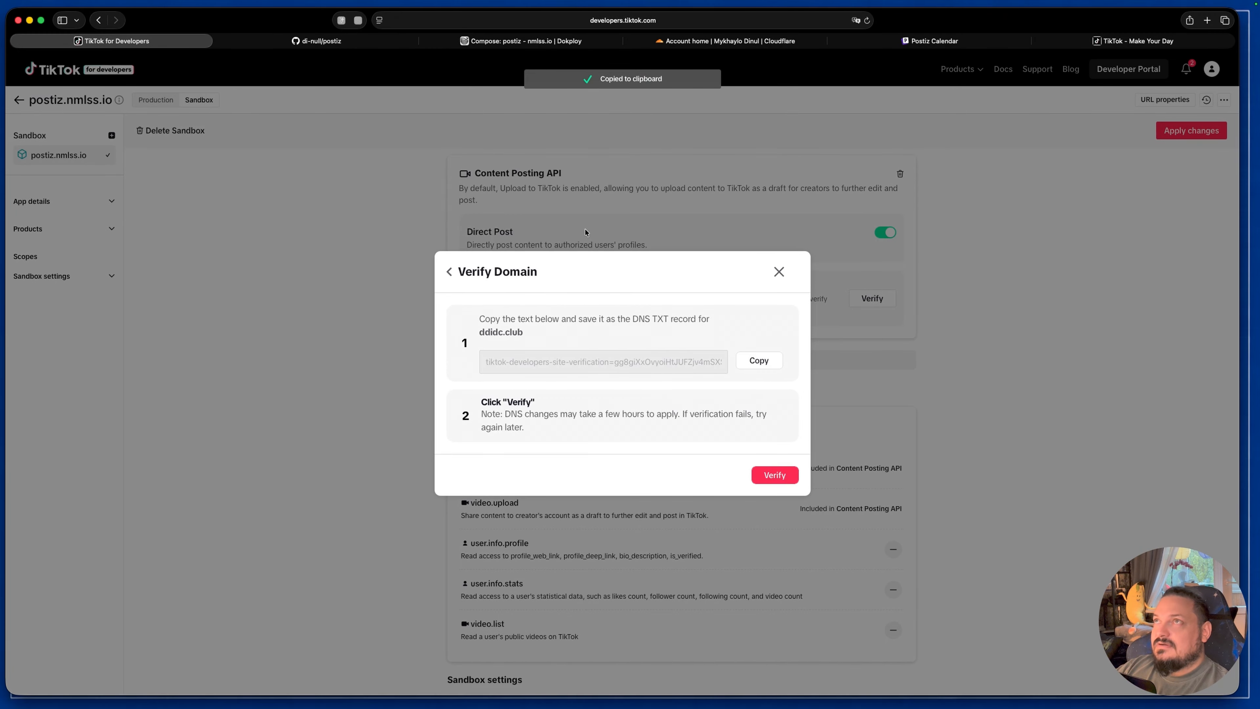
Step: Switch to the Cloudflare dashboard, open the DNS records of ddidc.club, and start a new record of type TXT
{"action": "left_click", "coordinate": [730, 41]}
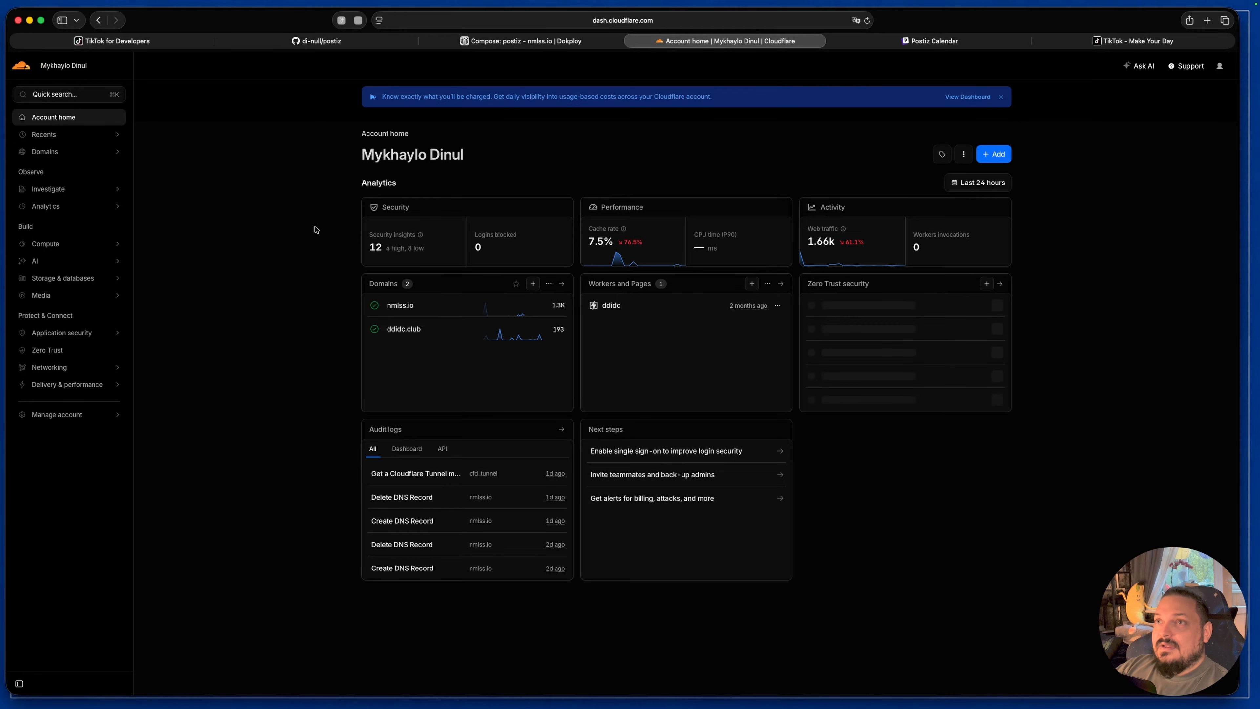
{"action": "left_click", "coordinate": [408, 330]}
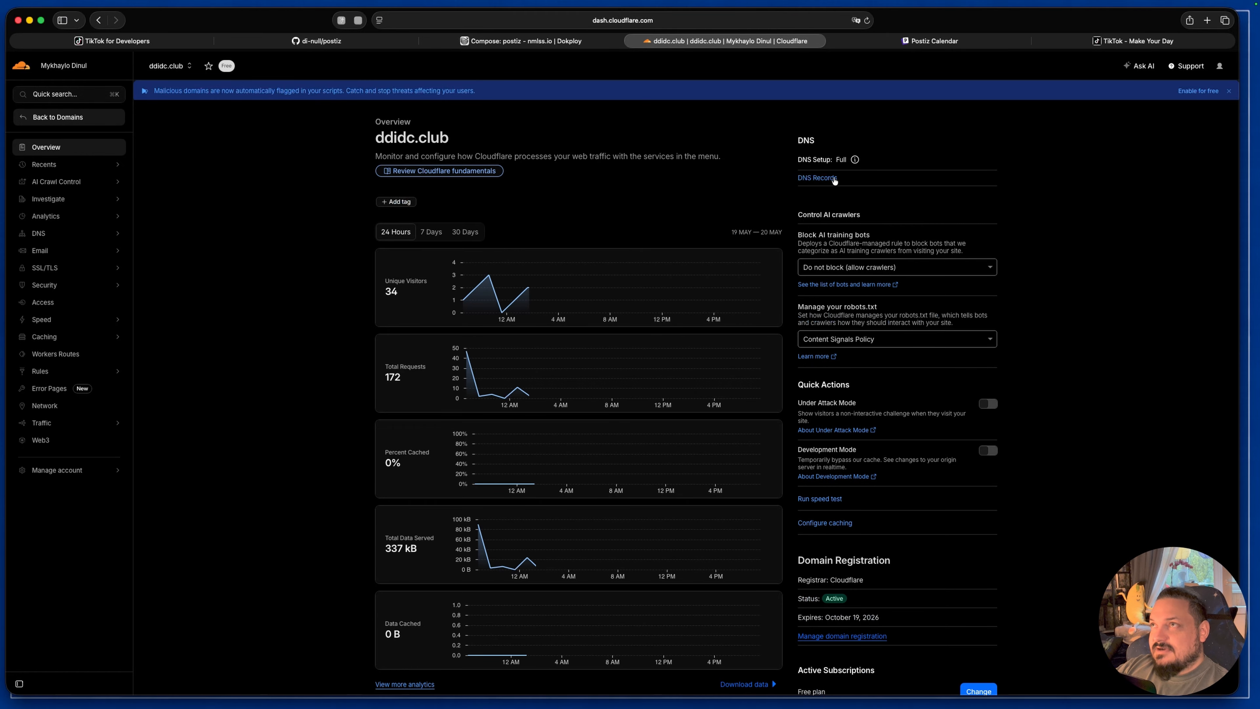
{"action": "left_click", "coordinate": [825, 178]}
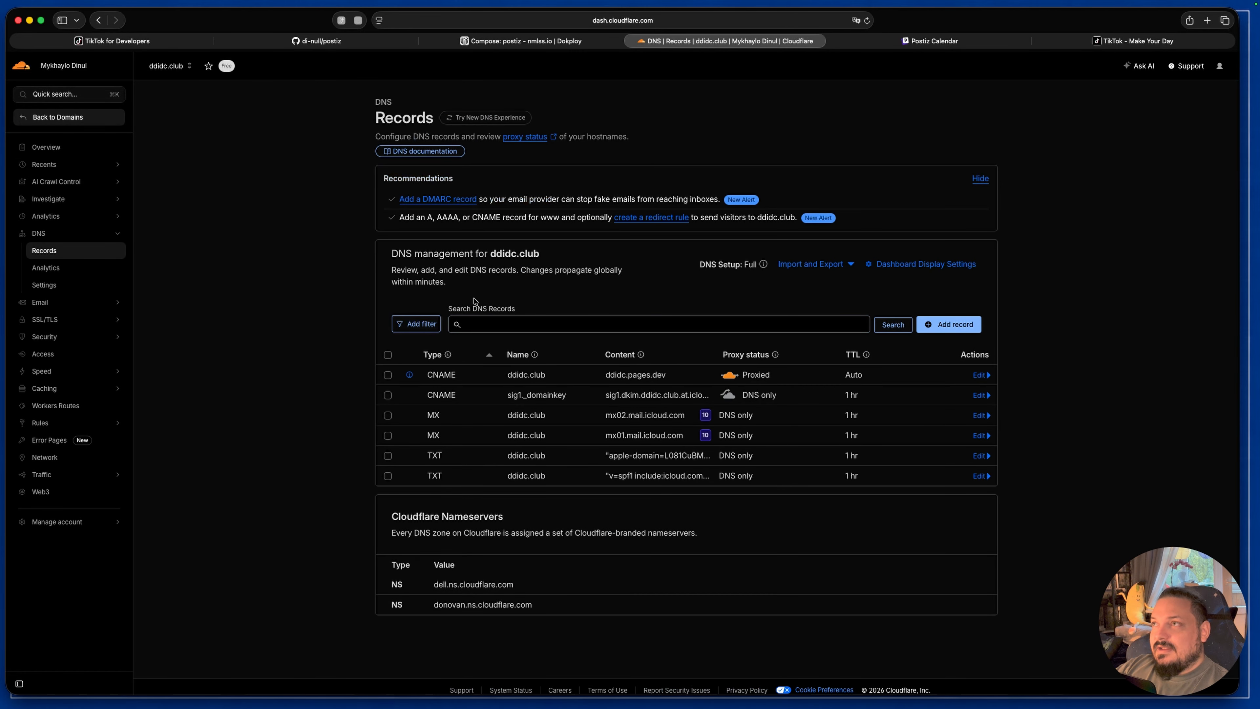
{"action": "left_click", "coordinate": [942, 323]}
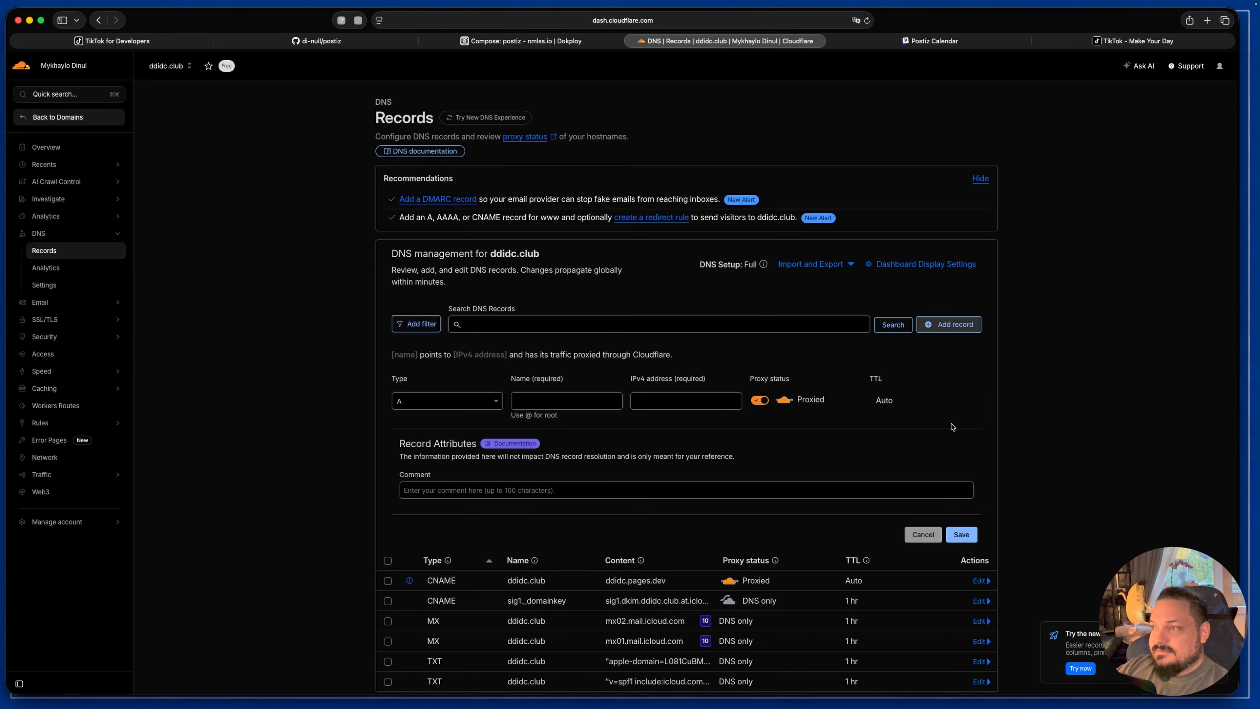
{"action": "left_click", "coordinate": [496, 403]}
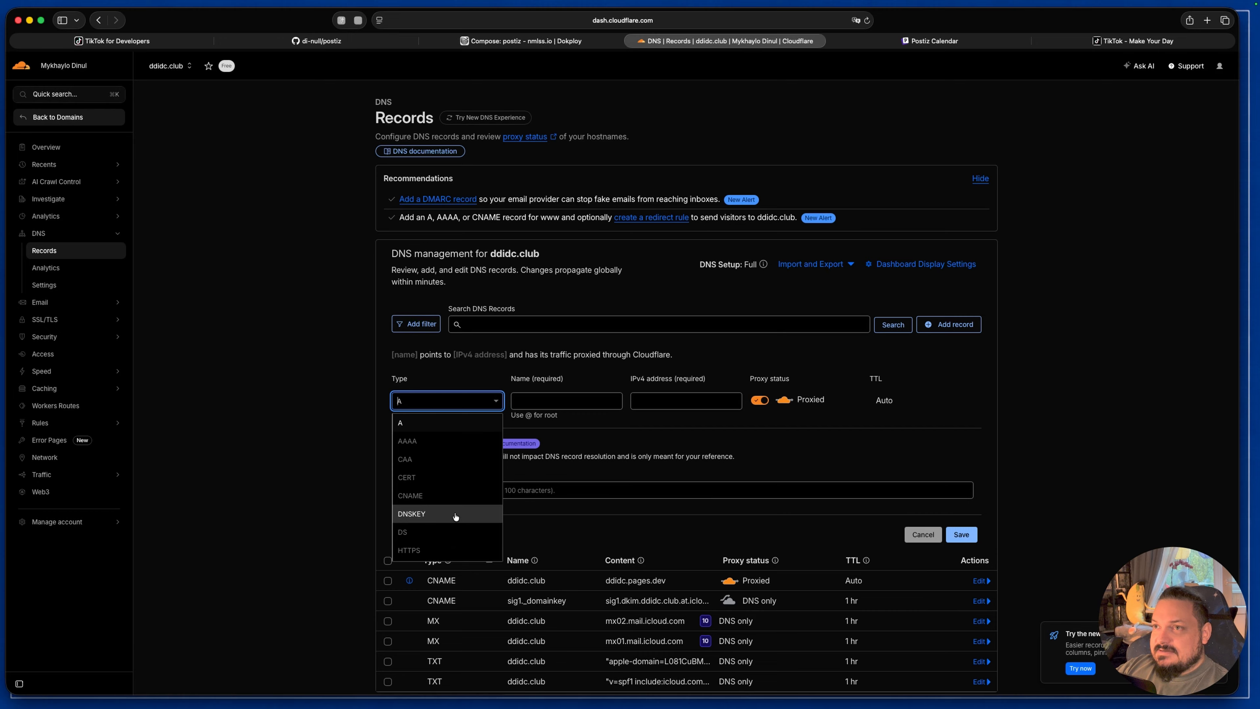
{"action": "scroll", "coordinate": [456, 516], "scroll_direction": "down", "scroll_amount": 5}
{"action": "left_click", "coordinate": [449, 534]}
{"action": "left_click", "coordinate": [541, 399]}
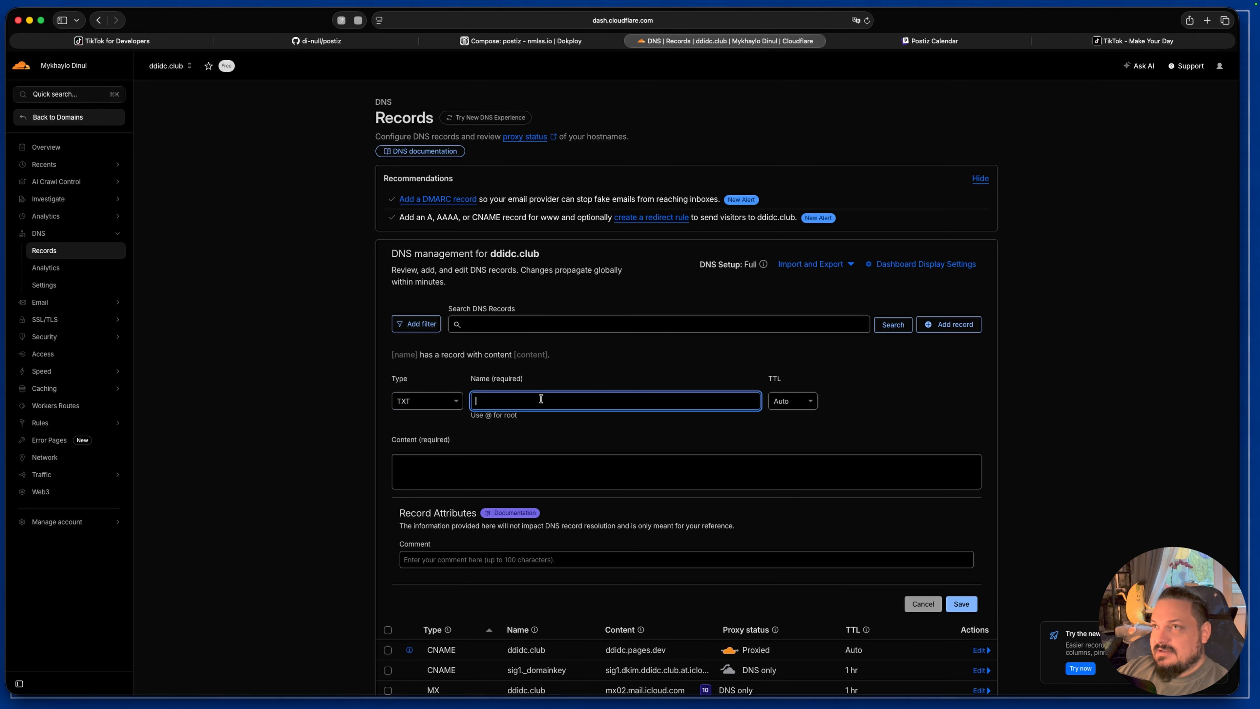
{"action": "type", "text": "@"}
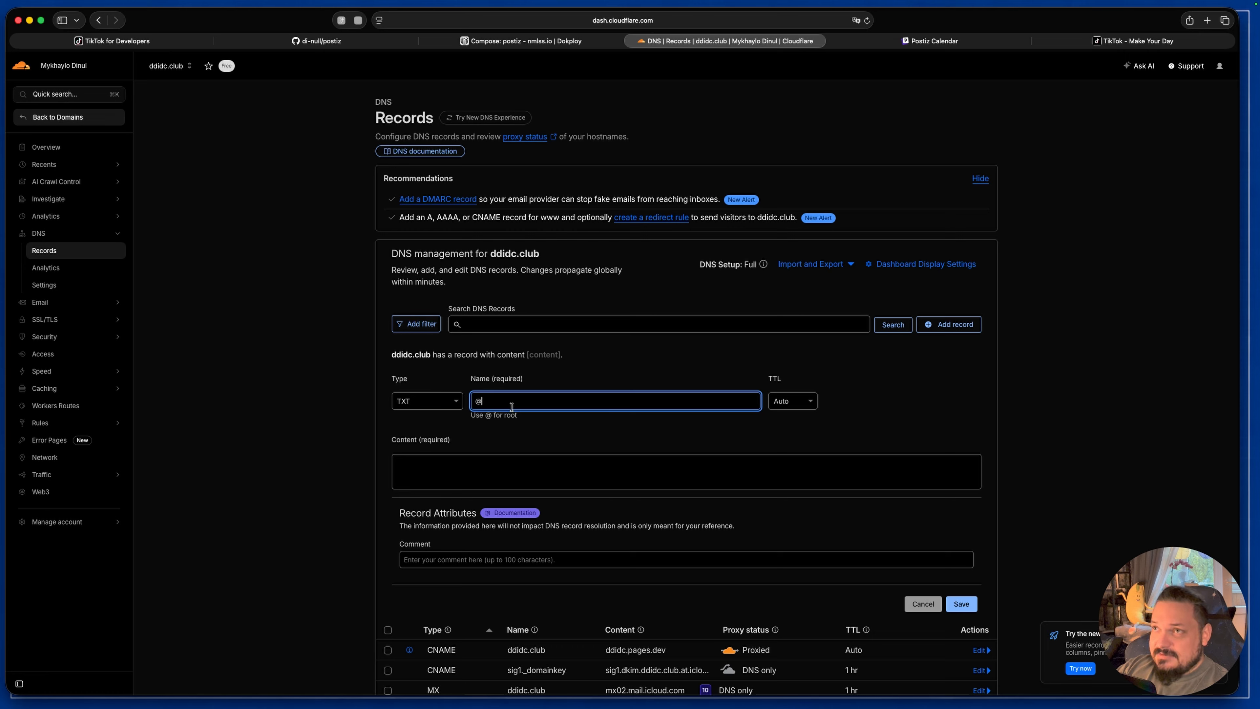
{"action": "key", "text": "BackSpace"}
{"action": "type", "text": "postiz"}
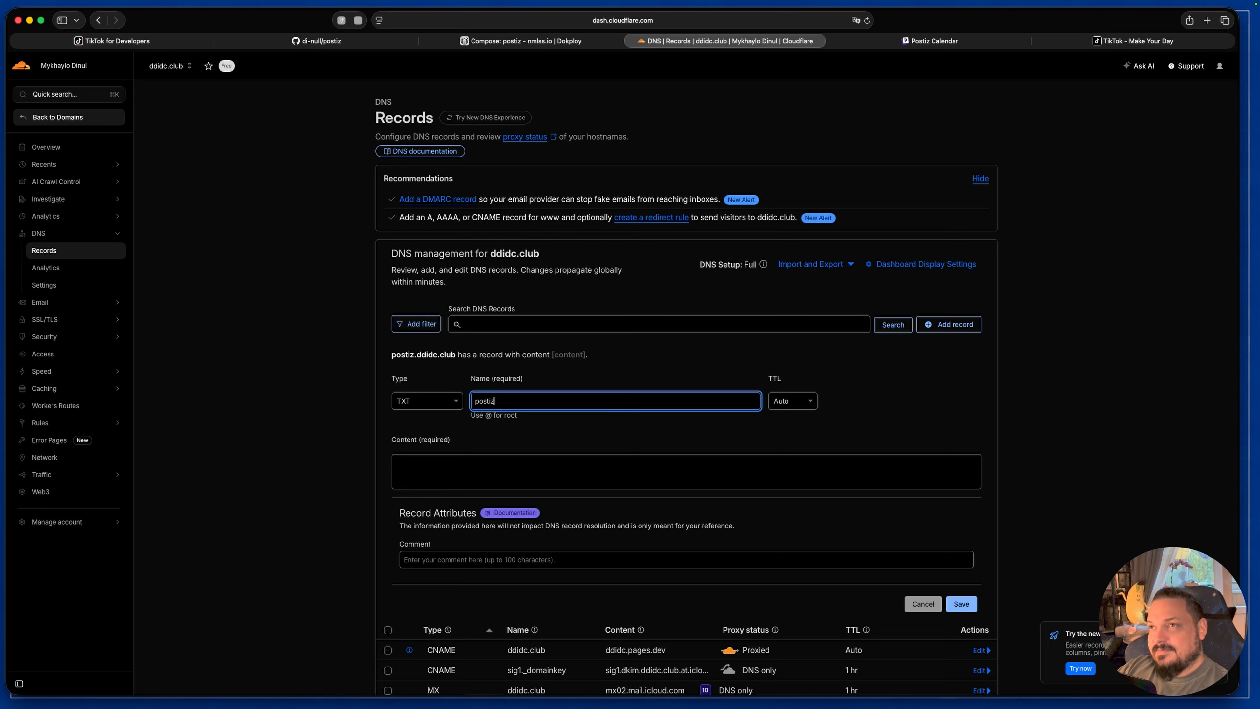
{"action": "key", "text": "BackSpace"}
{"action": "key", "text": "BackSpace"}
{"action": "key", "text": "BackSpace"}
{"action": "key", "text": "BackSpace"}
{"action": "key", "text": "BackSpace"}
{"action": "key", "text": "BackSpace"}
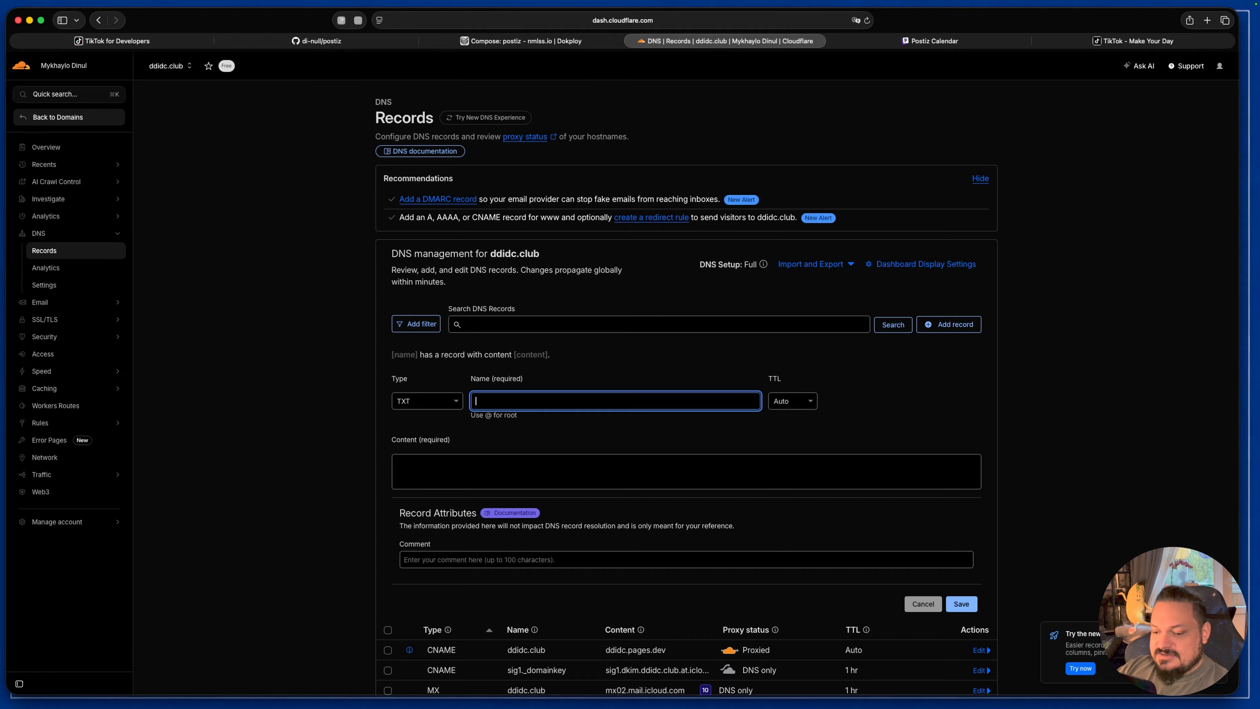
Step: Name the TXT record @, paste the copied TikTok site verification text as its content, and save the record
{"action": "type", "text": "@"}
{"action": "left_click", "coordinate": [444, 475]}
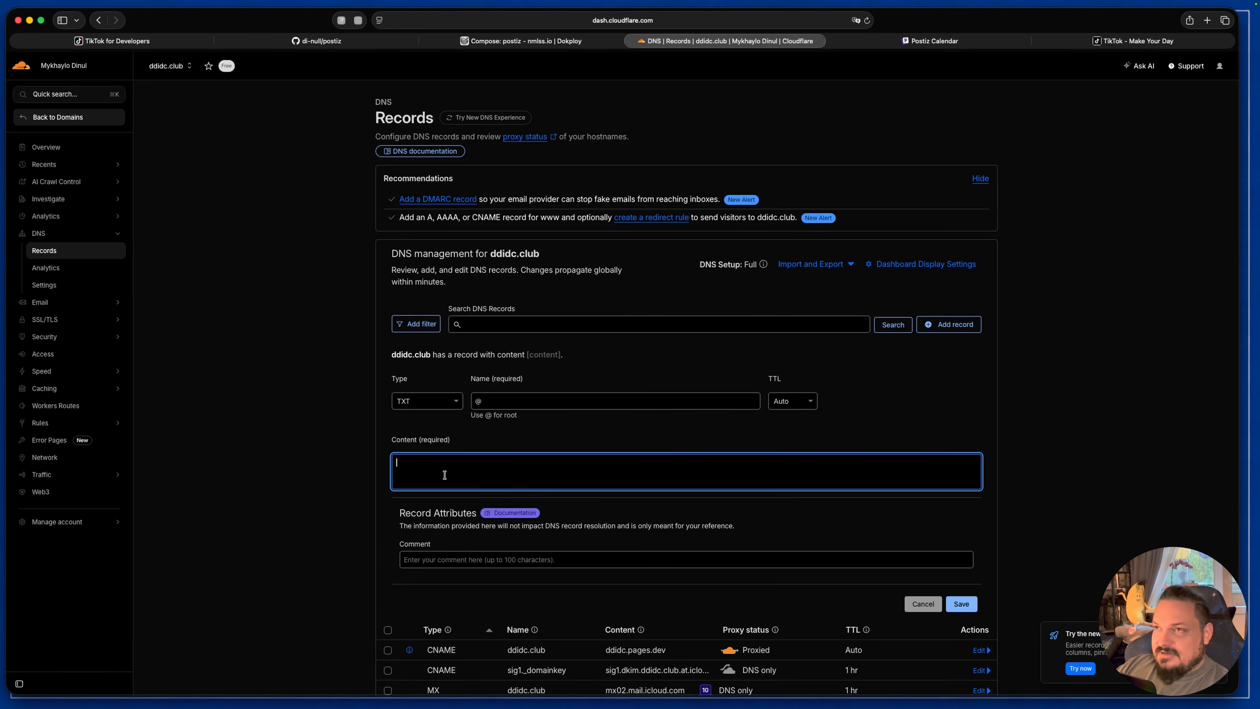
{"action": "key", "text": "super+v"}
{"action": "left_click", "coordinate": [965, 606]}
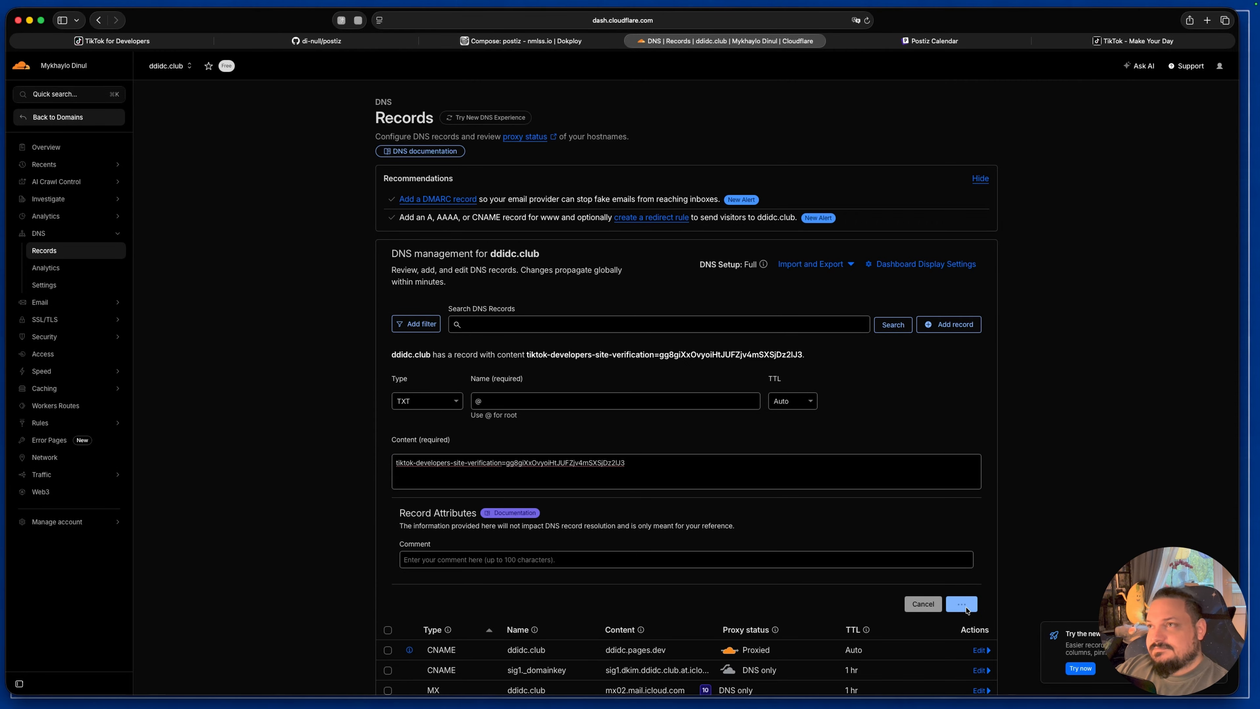
Step: Return to the TikTok for Developers page and run the verification of the ddidc.club domain
{"action": "left_click", "coordinate": [154, 45]}
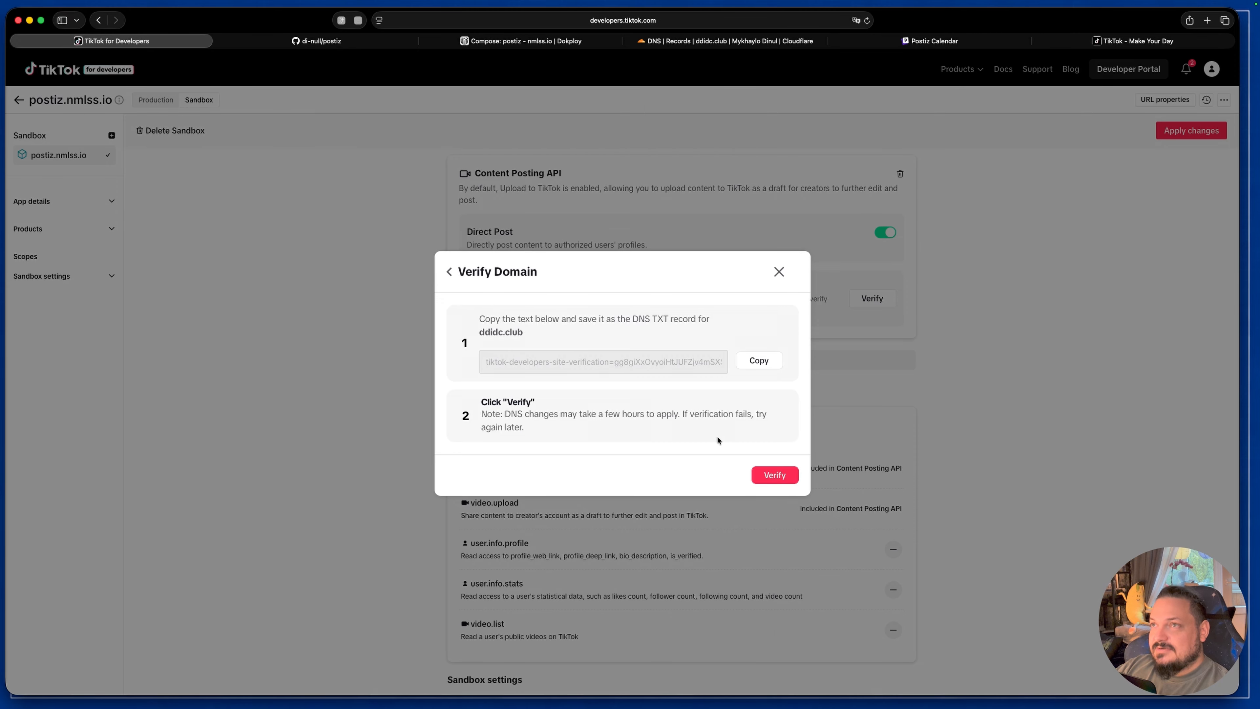
{"action": "left_click", "coordinate": [775, 475]}
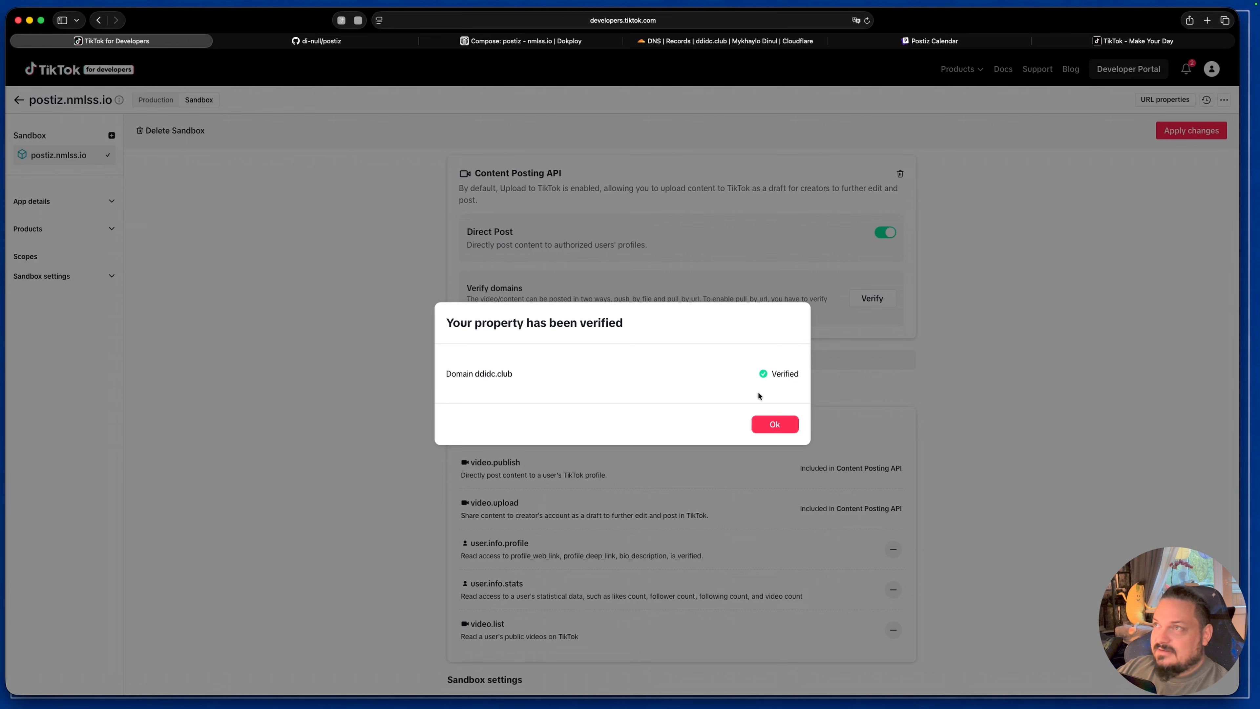
Step: Close the domain verification notice and review the Sandbox app's scopes, including those offered for adding
{"action": "left_click", "coordinate": [774, 424]}
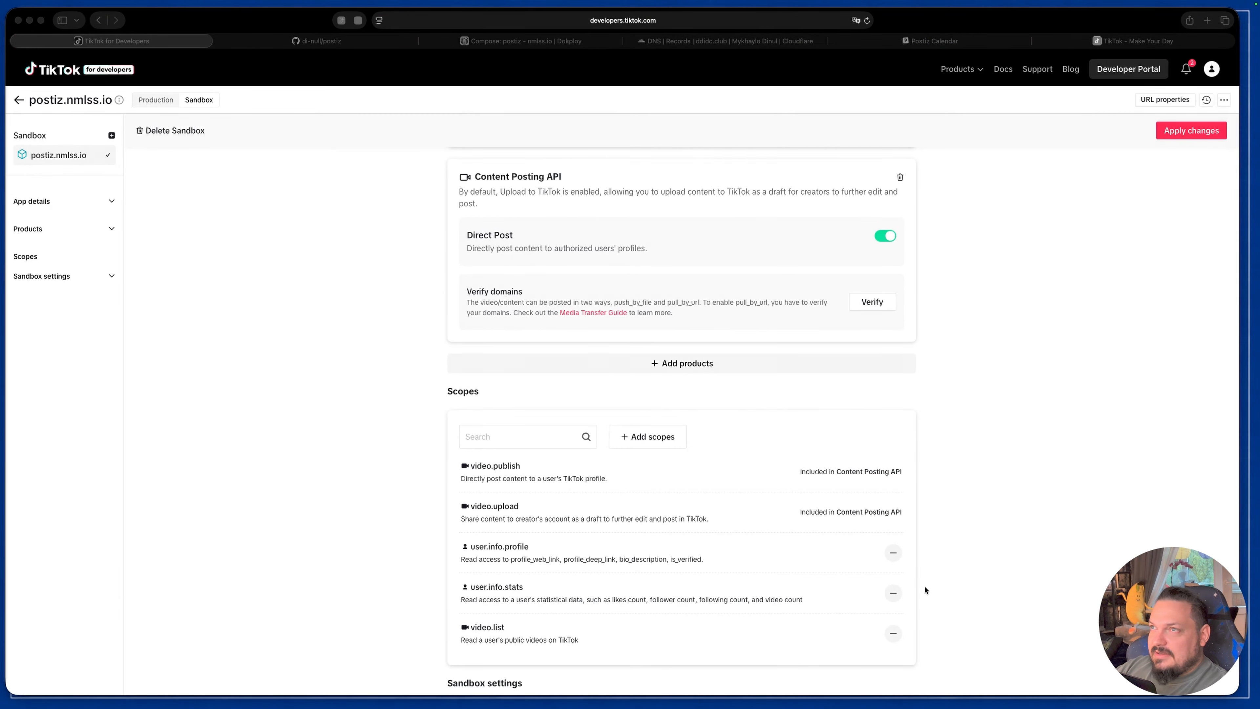
{"action": "scroll", "coordinate": [704, 447], "scroll_direction": "down", "scroll_amount": 1}
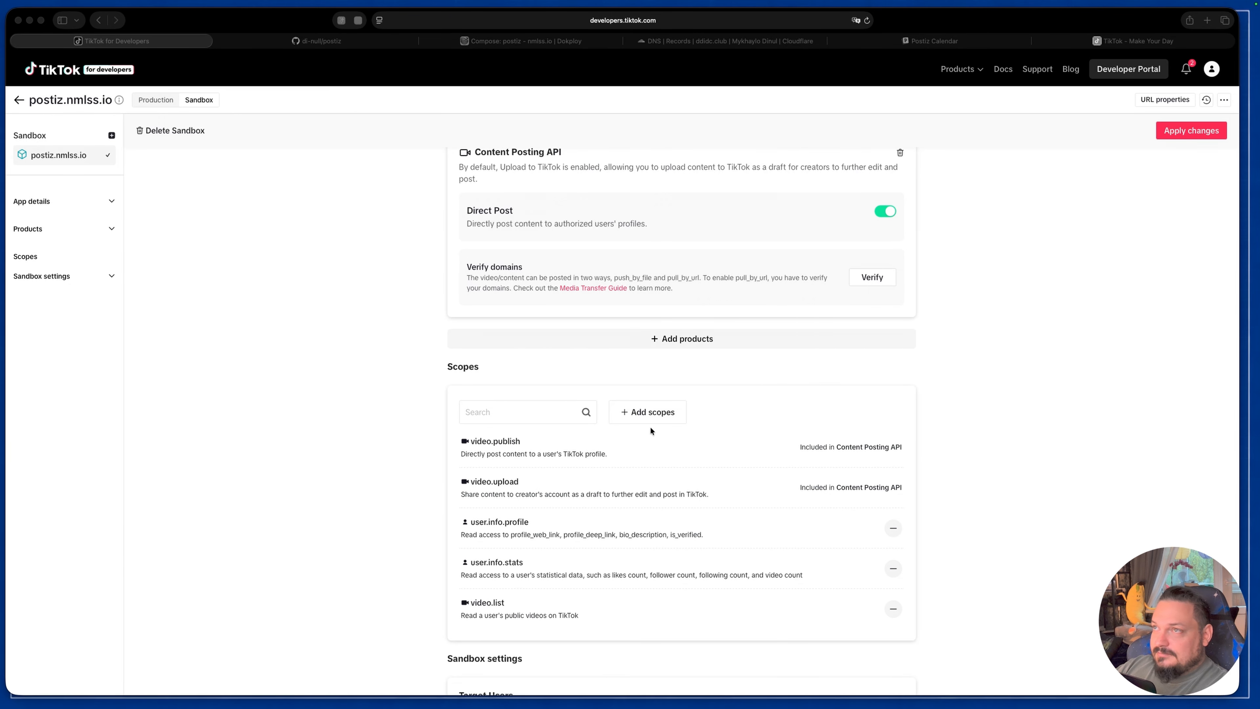
{"action": "left_click", "coordinate": [652, 412]}
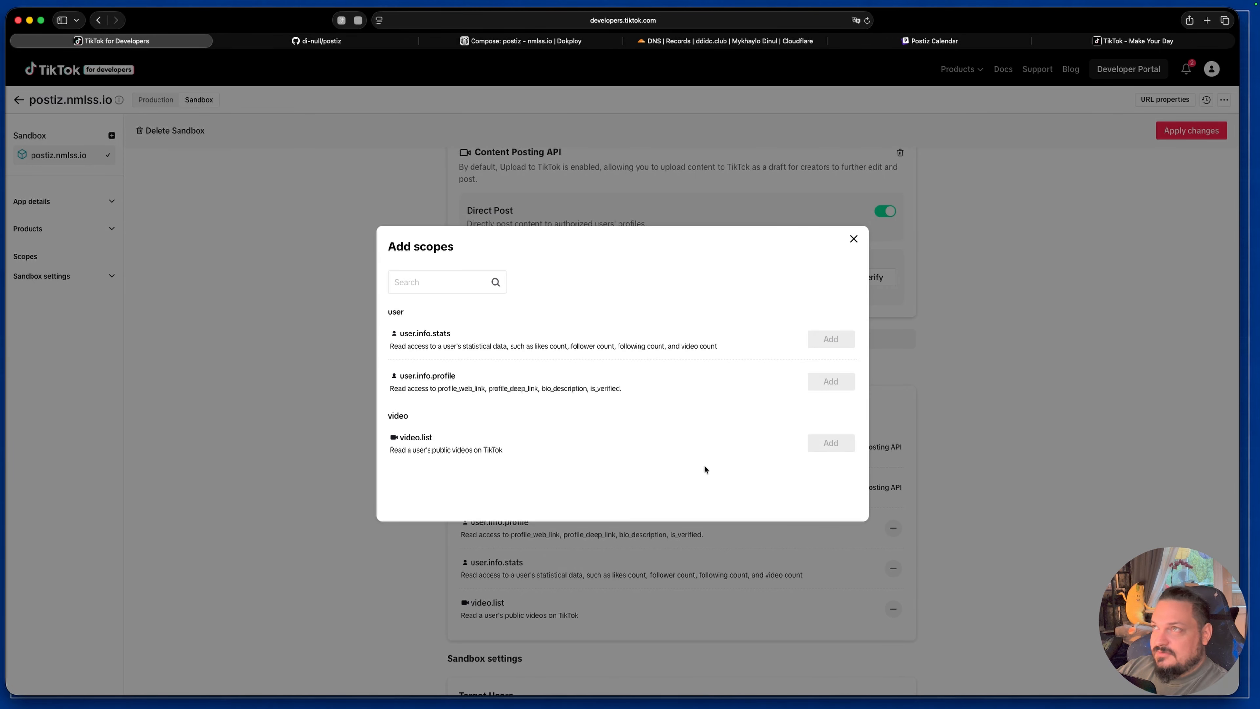
{"action": "left_click", "coordinate": [853, 239]}
{"action": "scroll", "coordinate": [687, 574], "scroll_direction": "up", "scroll_amount": 1}
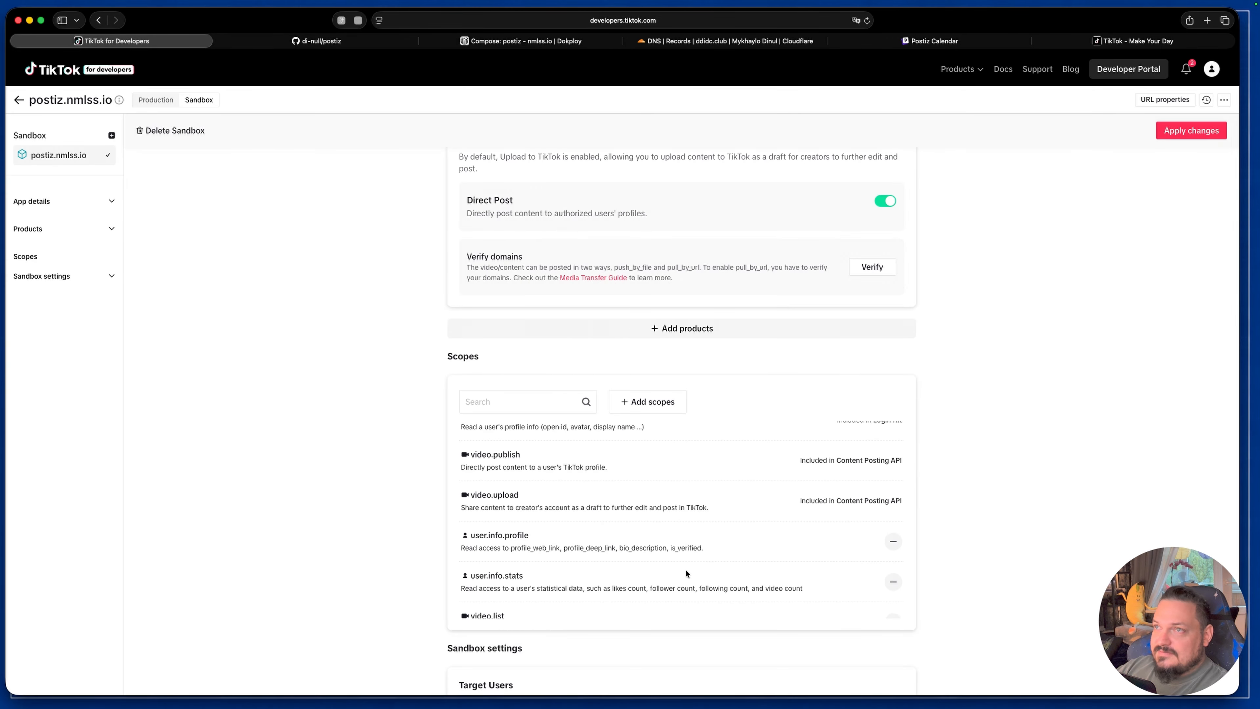
{"action": "scroll", "coordinate": [687, 574], "scroll_direction": "down", "scroll_amount": 1}
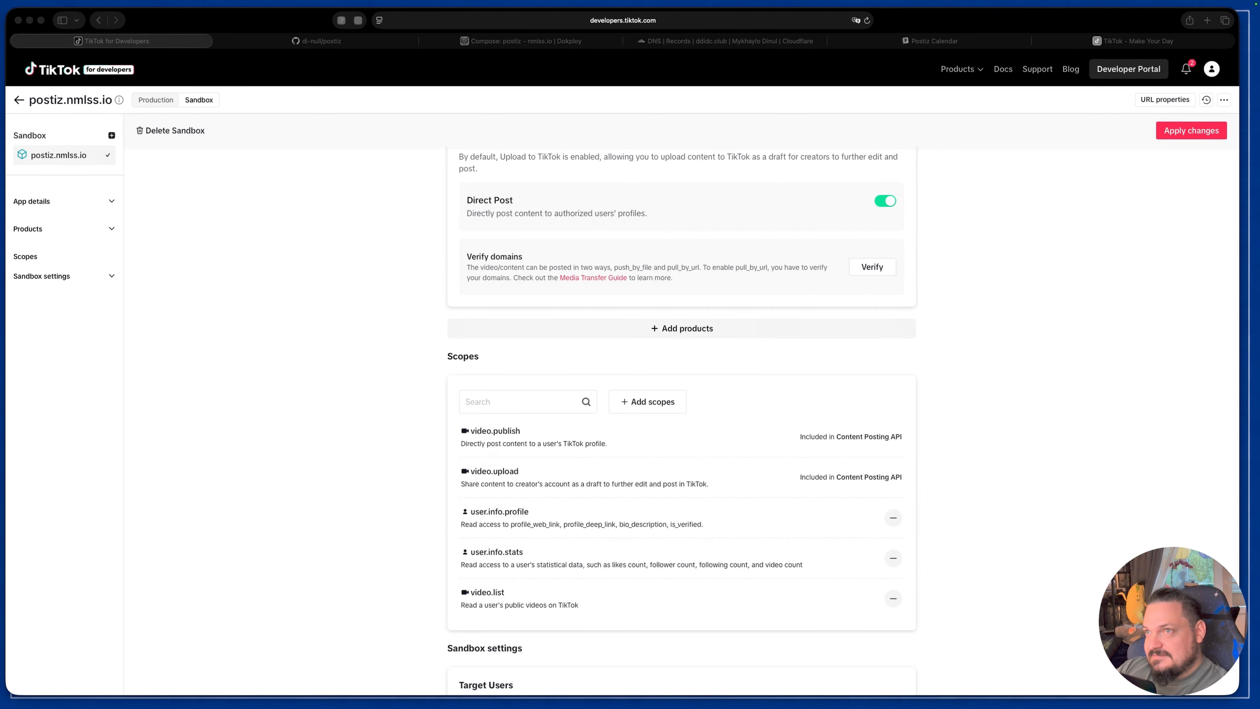
{"action": "scroll", "coordinate": [764, 473], "scroll_direction": "down", "scroll_amount": 5}
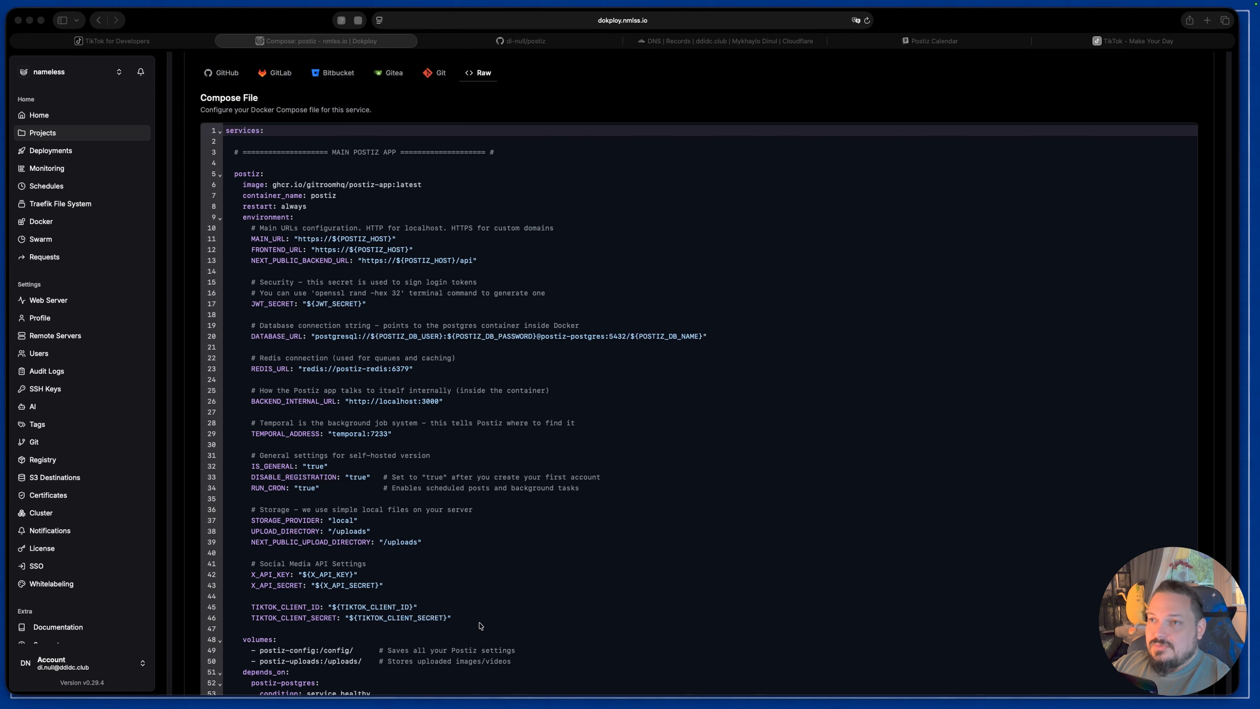
Step: In Dokploy, examine the TIKTOK_CLIENT_ID and TIKTOK_CLIENT_SECRET entries under the postiz service's environment in the compose file
{"action": "left_click", "coordinate": [495, 618]}
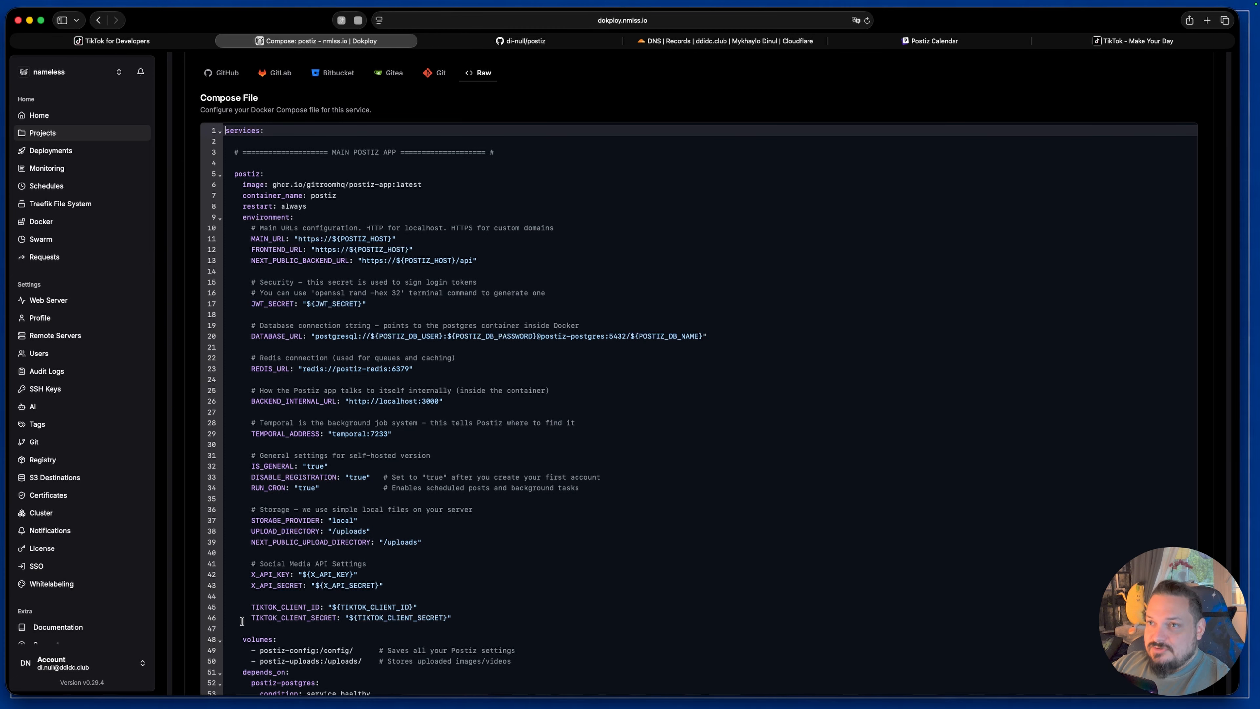
{"action": "left_click_drag", "start_coordinate": [461, 620], "coordinate": [226, 605]}
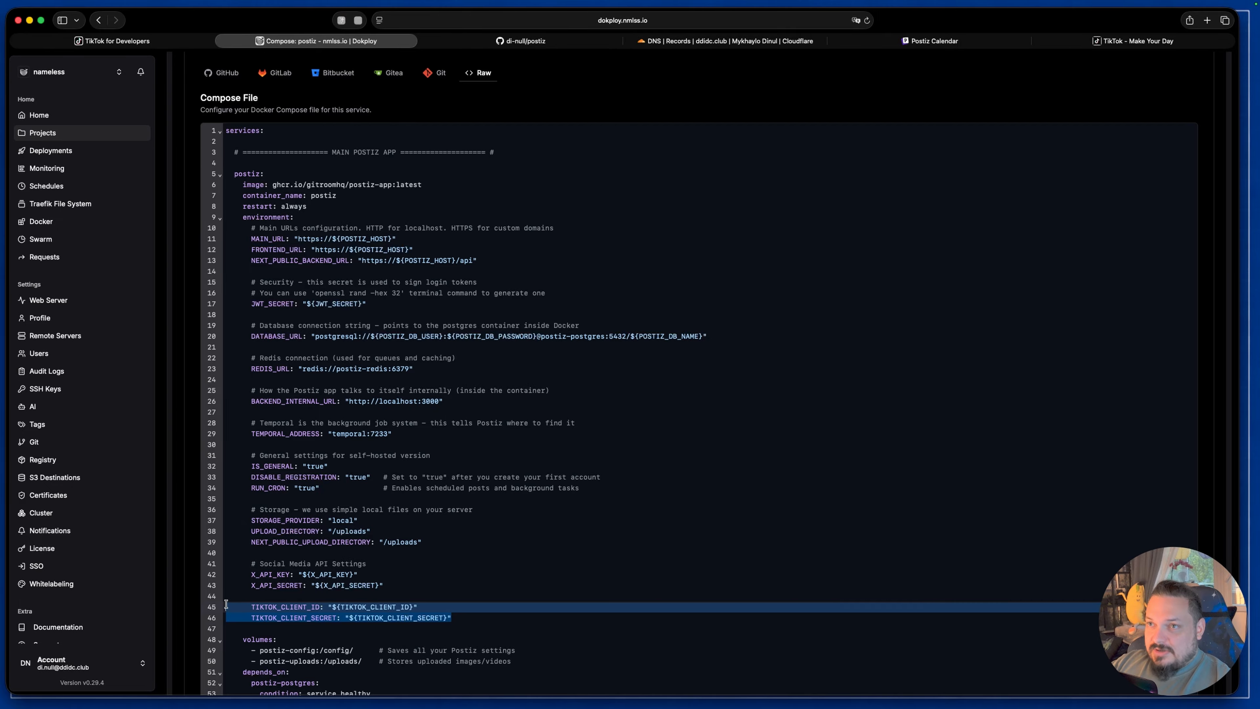
{"action": "double_click", "coordinate": [275, 606]}
{"action": "triple_click", "coordinate": [296, 618]}
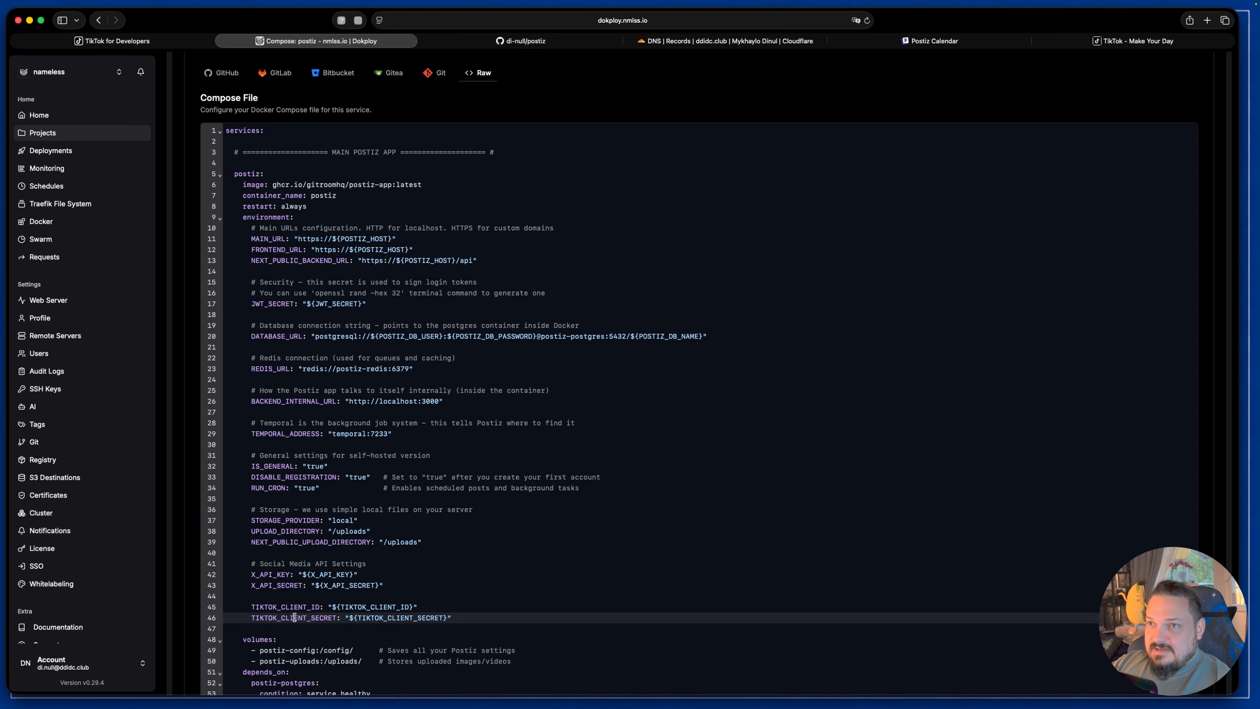
{"action": "left_click", "coordinate": [323, 621]}
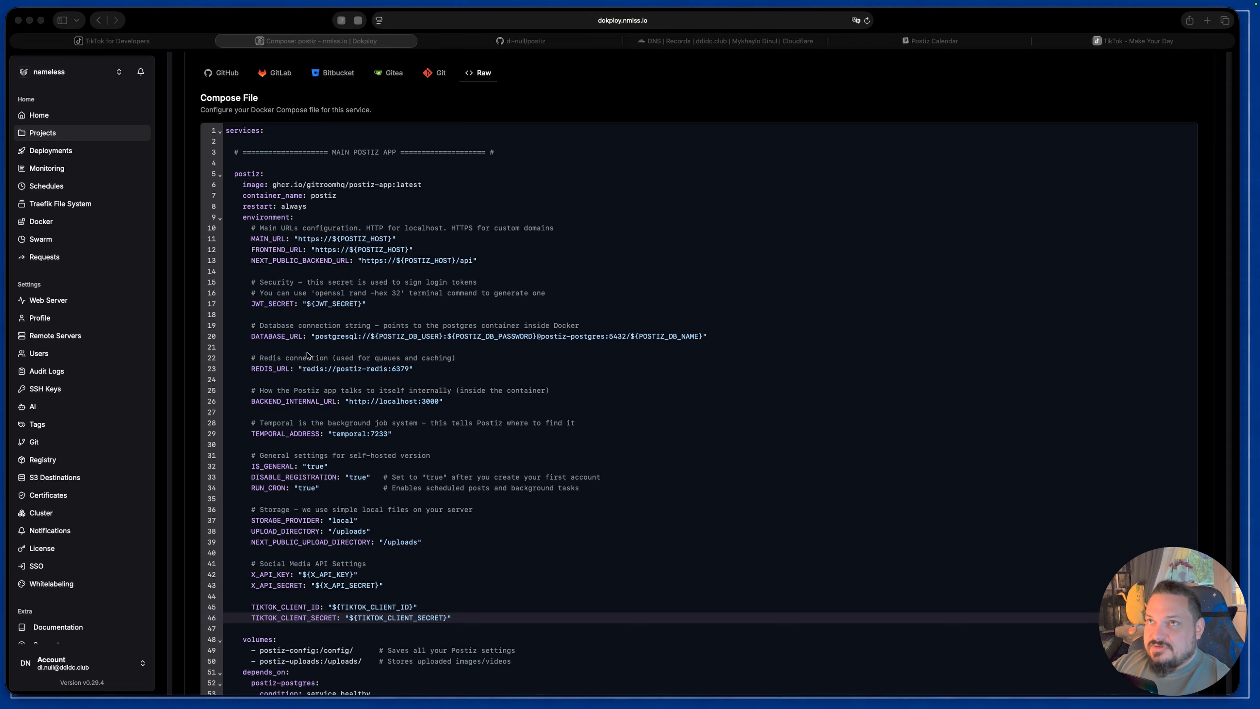
{"action": "left_click", "coordinate": [243, 219]}
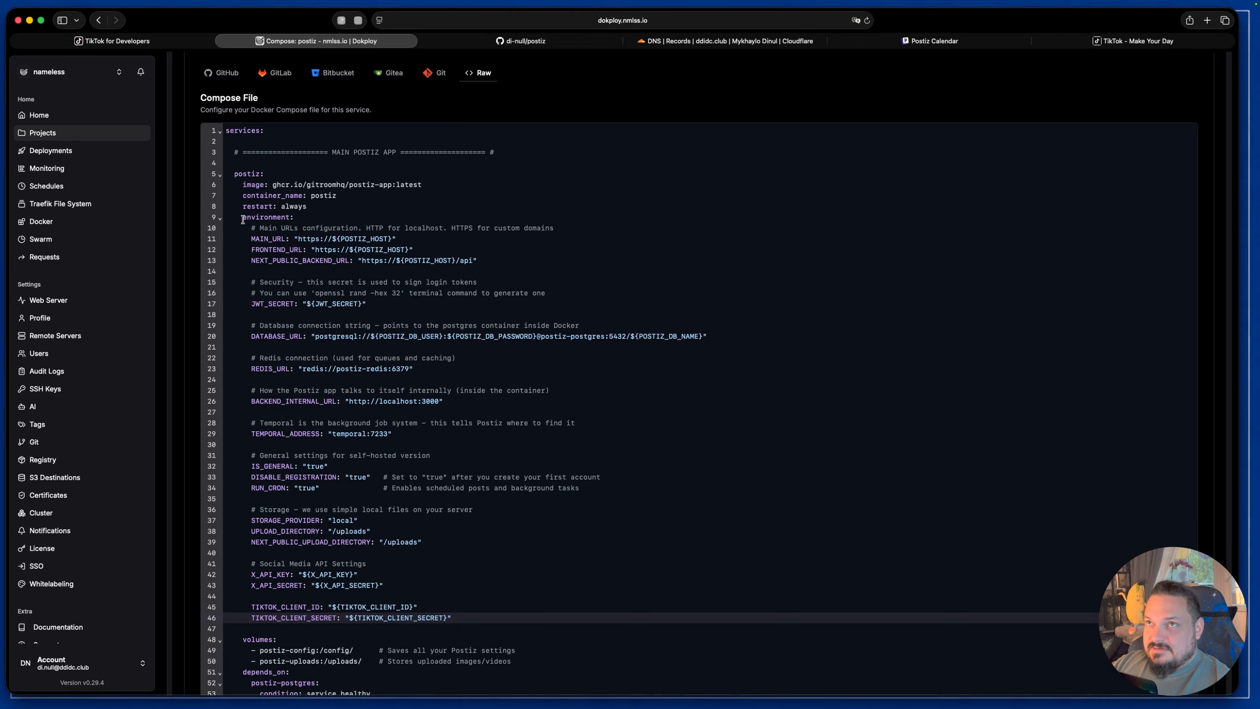
{"action": "left_click_drag", "start_coordinate": [293, 216], "coordinate": [242, 216]}
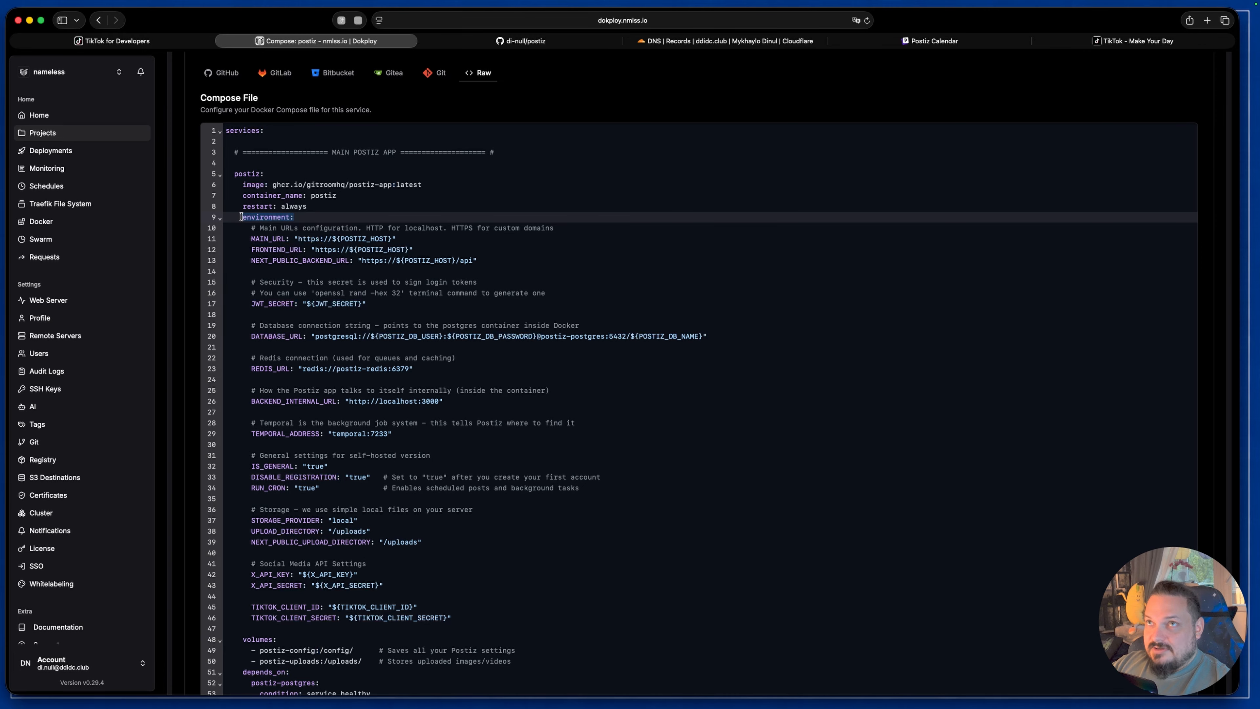
{"action": "left_click_drag", "start_coordinate": [270, 171], "coordinate": [234, 173]}
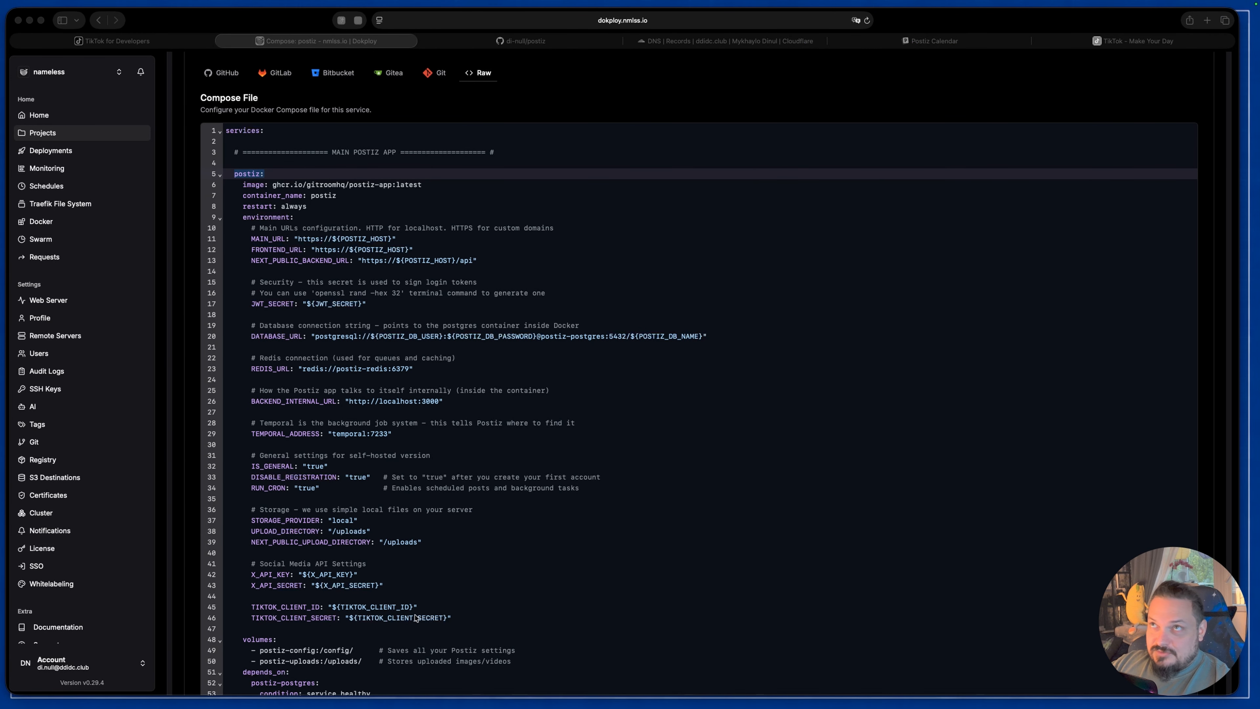
{"action": "double_click", "coordinate": [383, 606]}
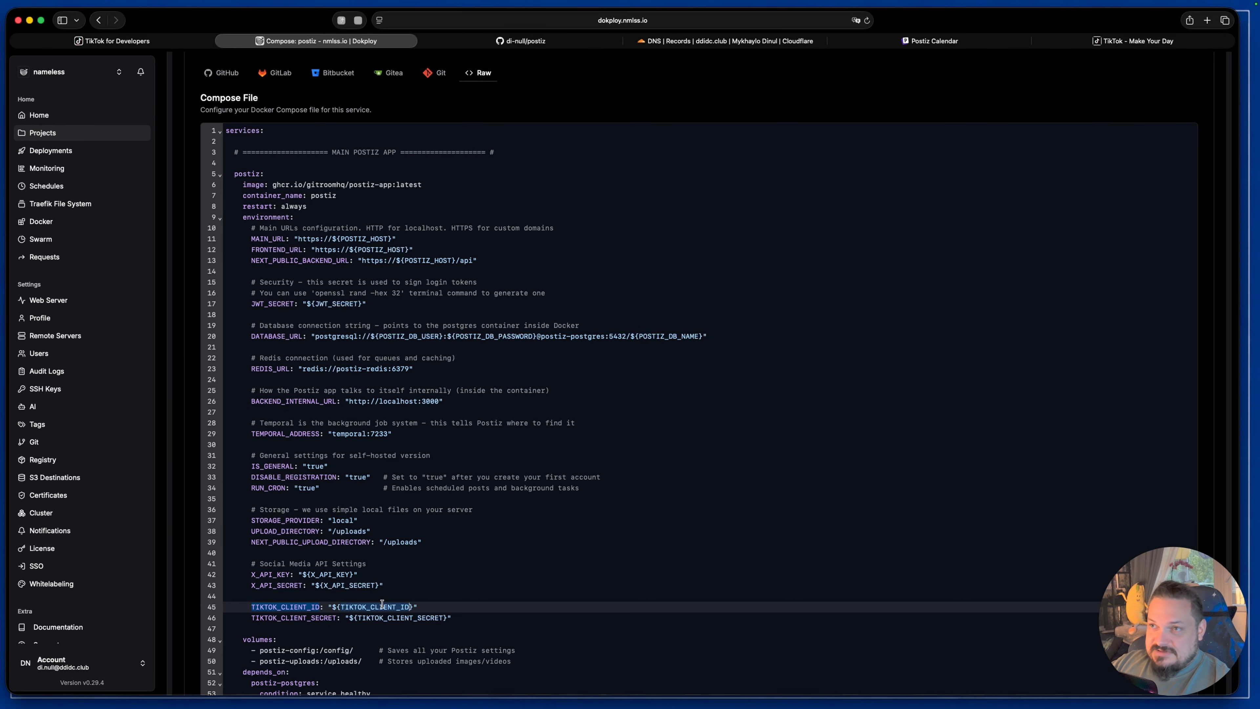
{"action": "left_click", "coordinate": [374, 618]}
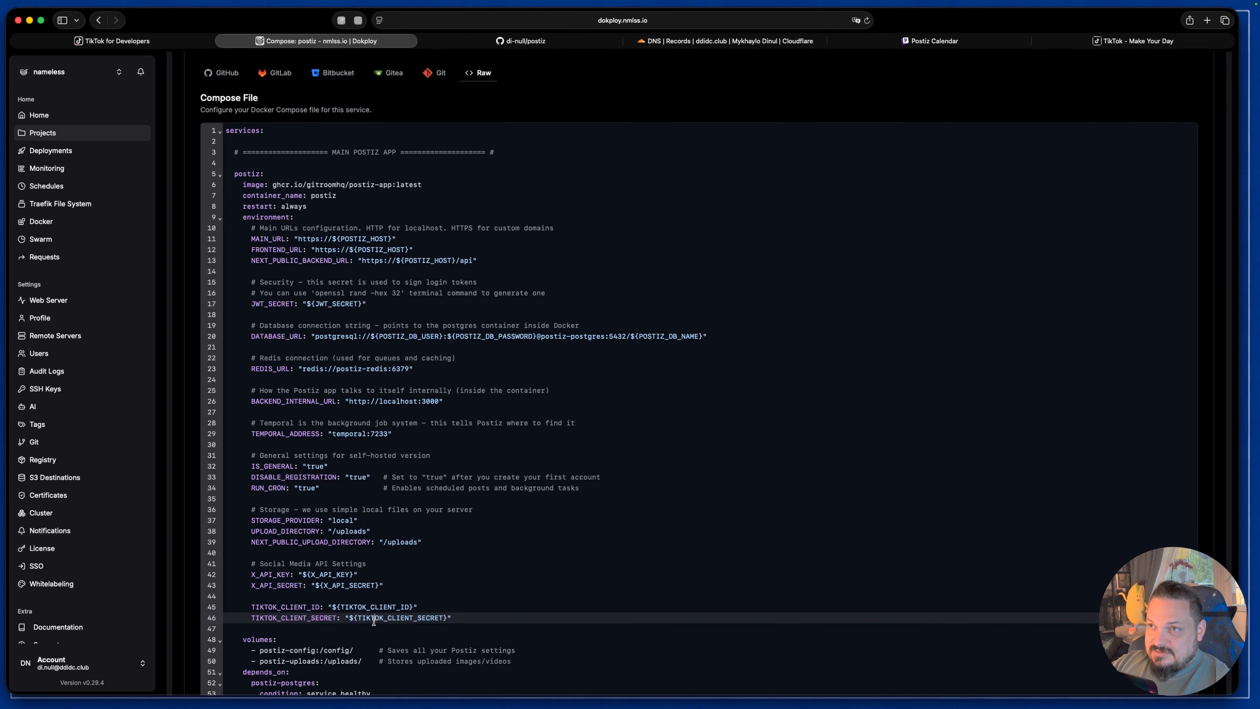
{"action": "triple_click", "coordinate": [375, 621]}
{"action": "left_click", "coordinate": [374, 607]}
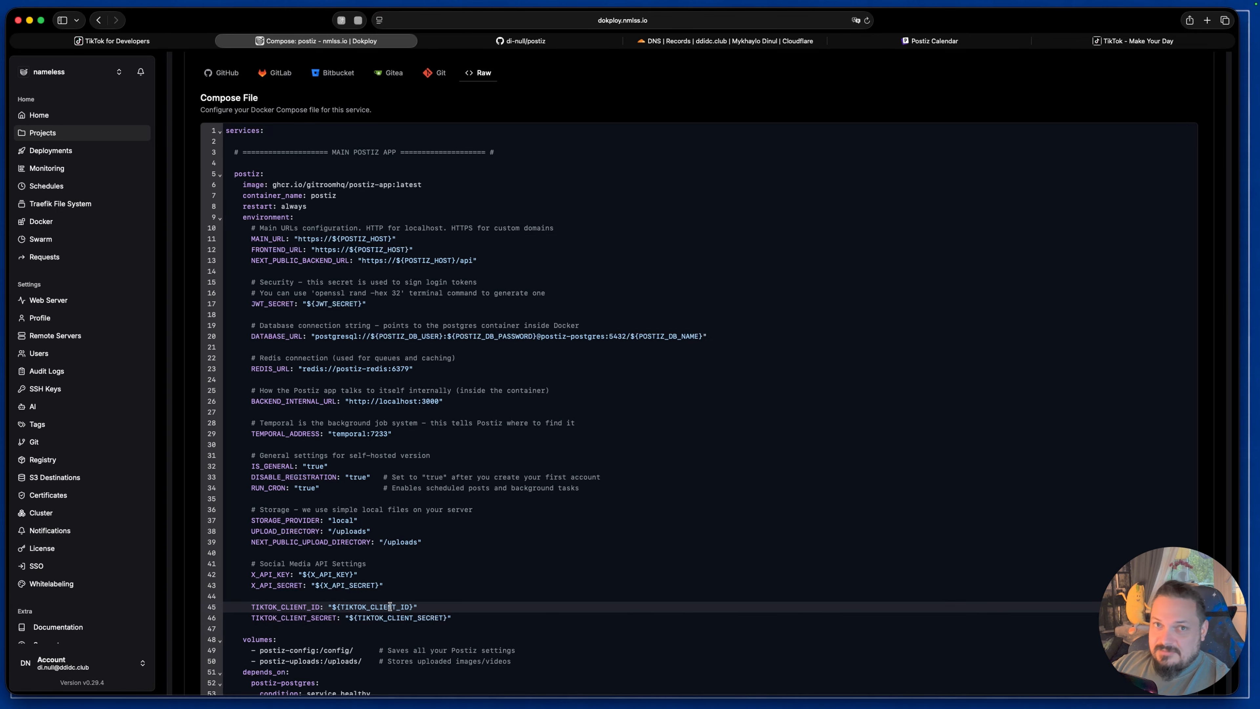
Step: Open the postiz service's environment settings and reveal the hidden variable values
{"action": "scroll", "coordinate": [418, 483], "scroll_direction": "up", "scroll_amount": 5}
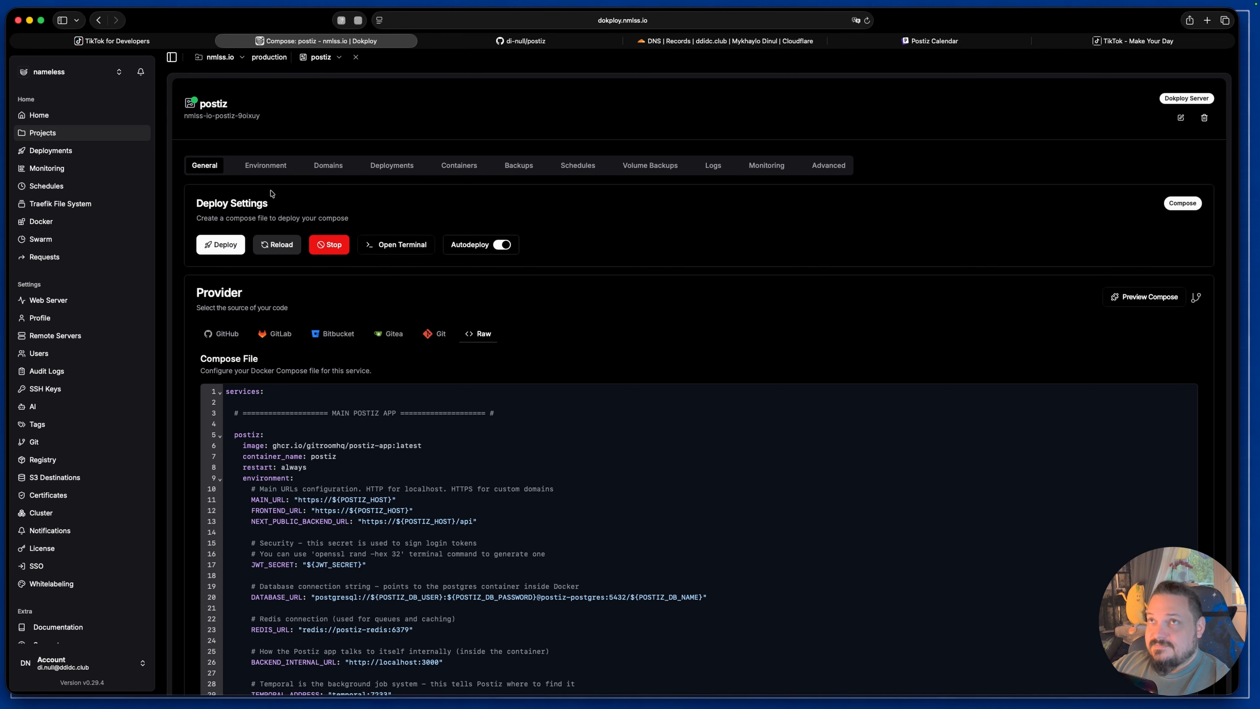
{"action": "left_click", "coordinate": [265, 167]}
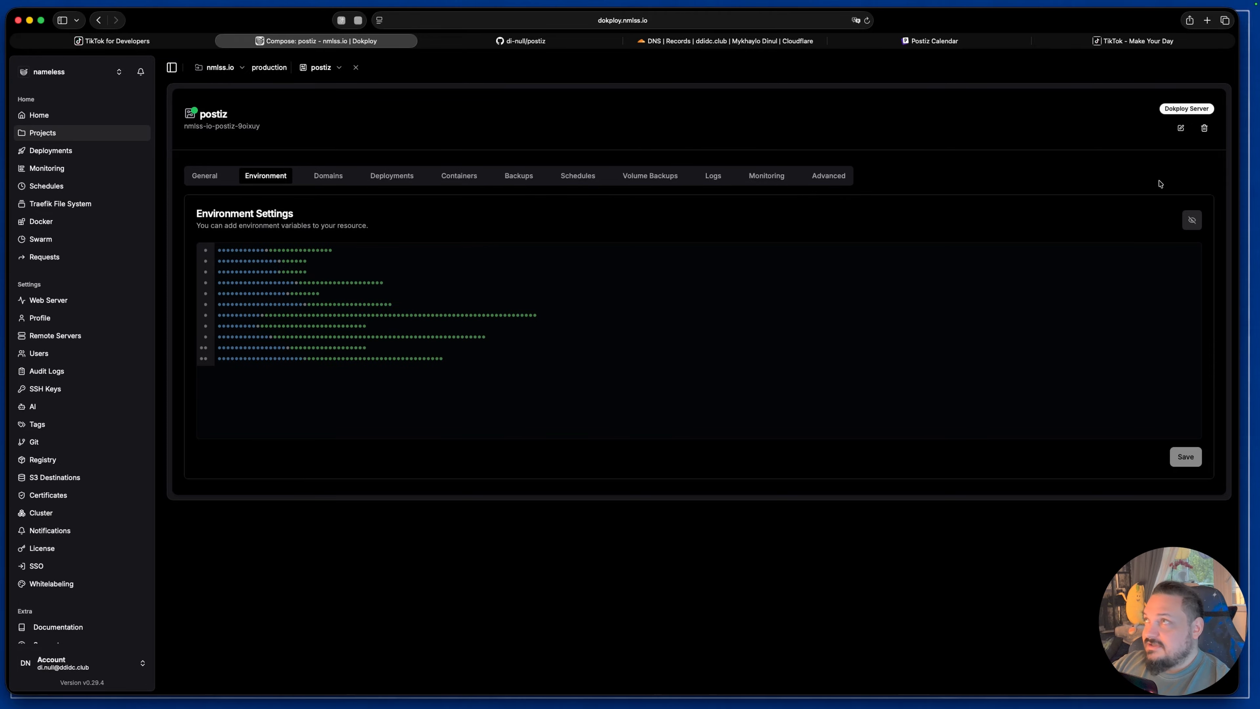
{"action": "left_click", "coordinate": [1192, 220]}
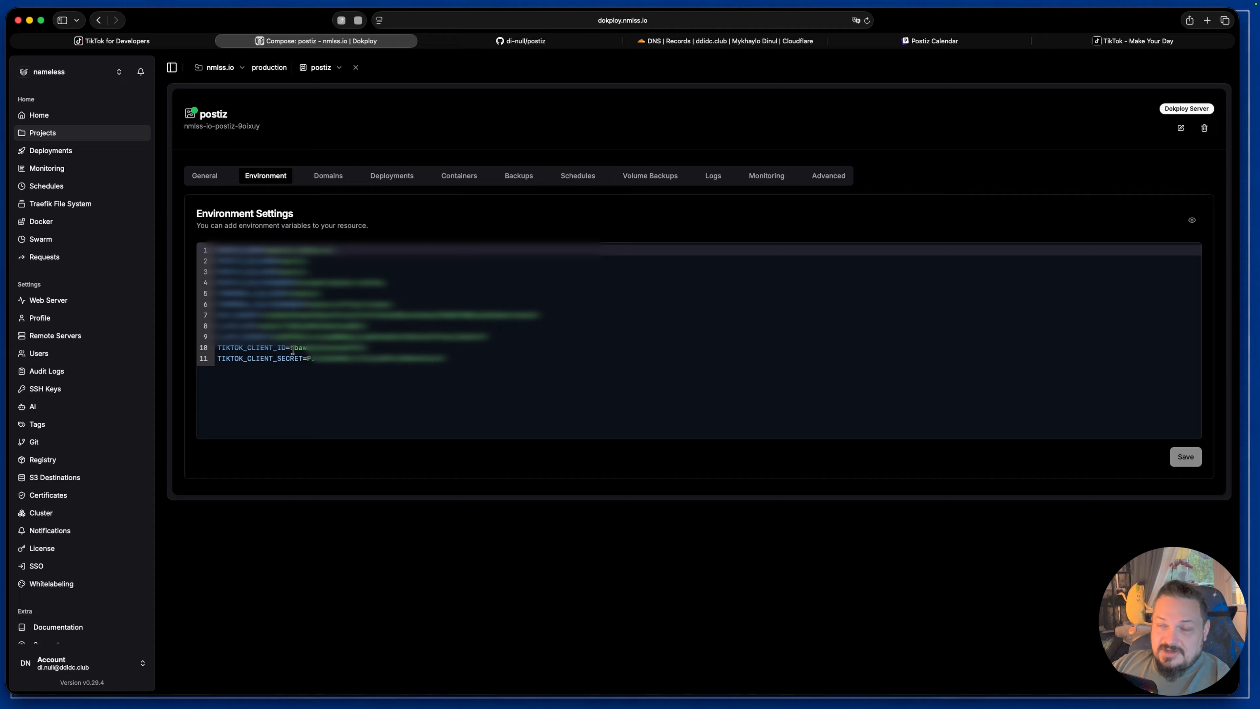
Step: Switch to TikTok for Developers and find the client key and client secret in the Sandbox app's credentials
{"action": "left_click", "coordinate": [145, 46]}
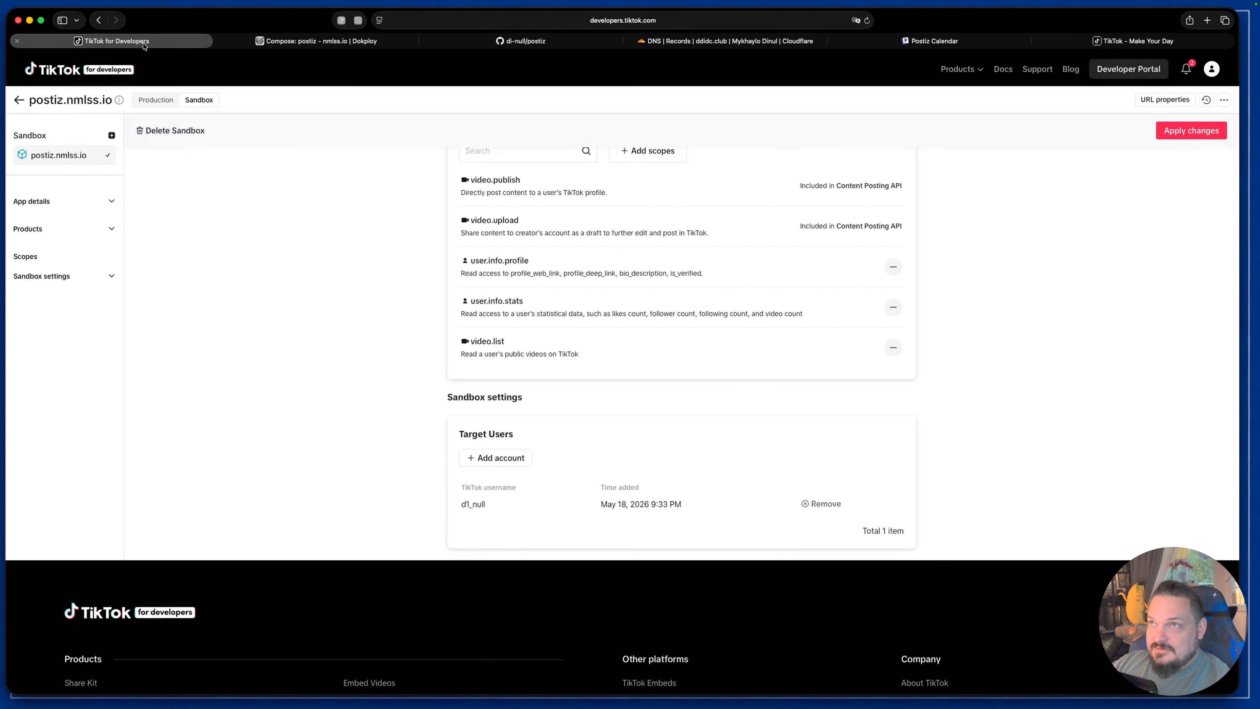
{"action": "scroll", "coordinate": [792, 346], "scroll_direction": "up", "scroll_amount": 5}
{"action": "scroll", "coordinate": [792, 346], "scroll_direction": "up", "scroll_amount": 10}
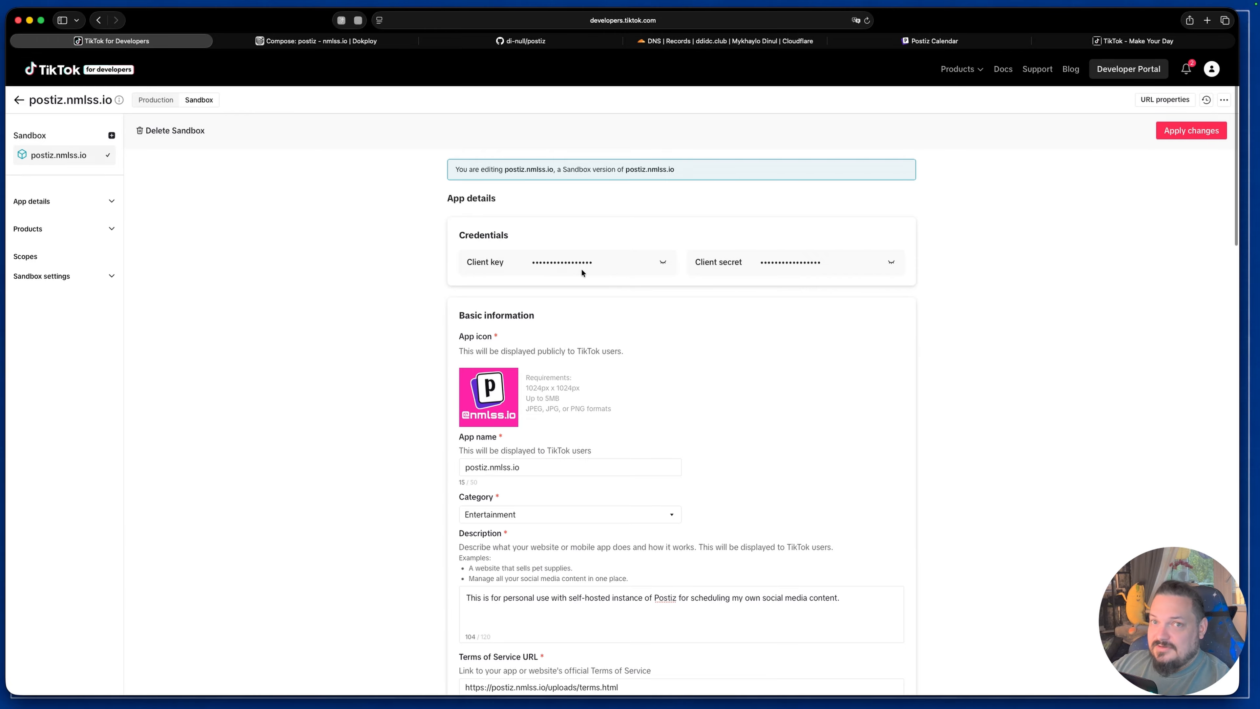
Step: Return to Dokploy and compare the TikTok client ID and secret variables in the environment settings with their references in the compose file
{"action": "left_click", "coordinate": [329, 42]}
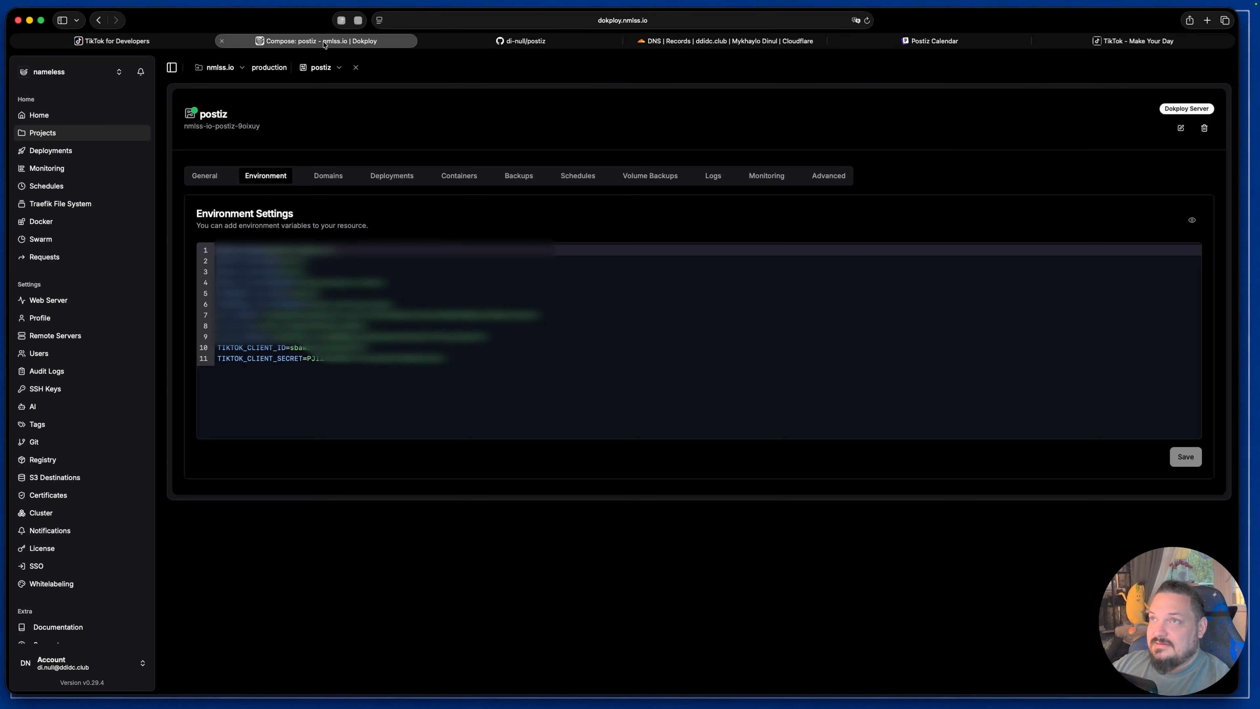
{"action": "left_click_drag", "start_coordinate": [465, 359], "coordinate": [218, 347]}
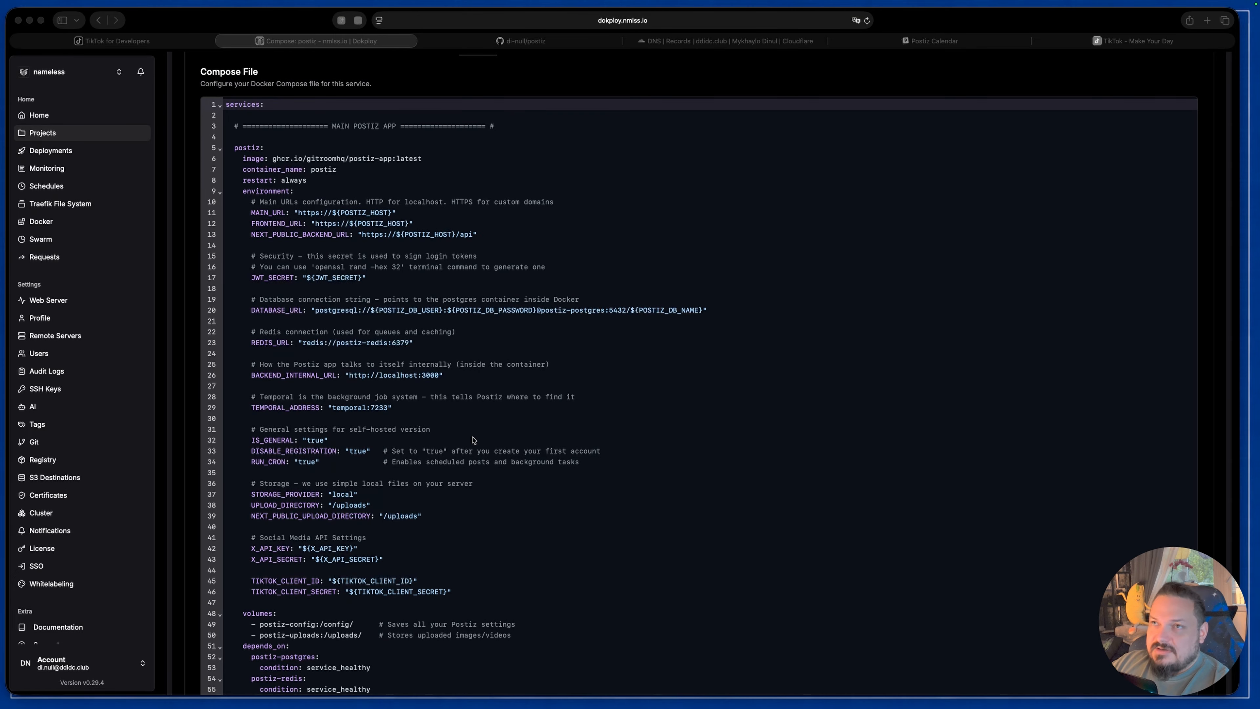
{"action": "left_click_drag", "start_coordinate": [452, 591], "coordinate": [226, 581]}
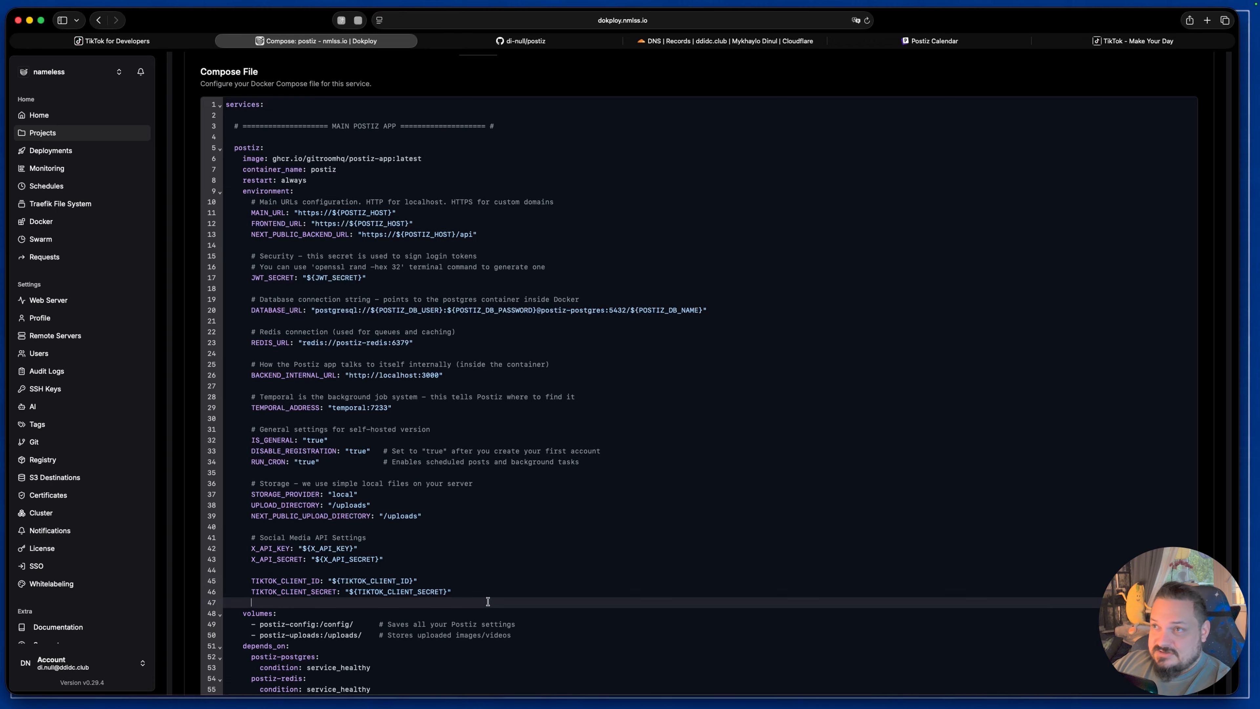
{"action": "left_click_drag", "start_coordinate": [464, 591], "coordinate": [346, 591]}
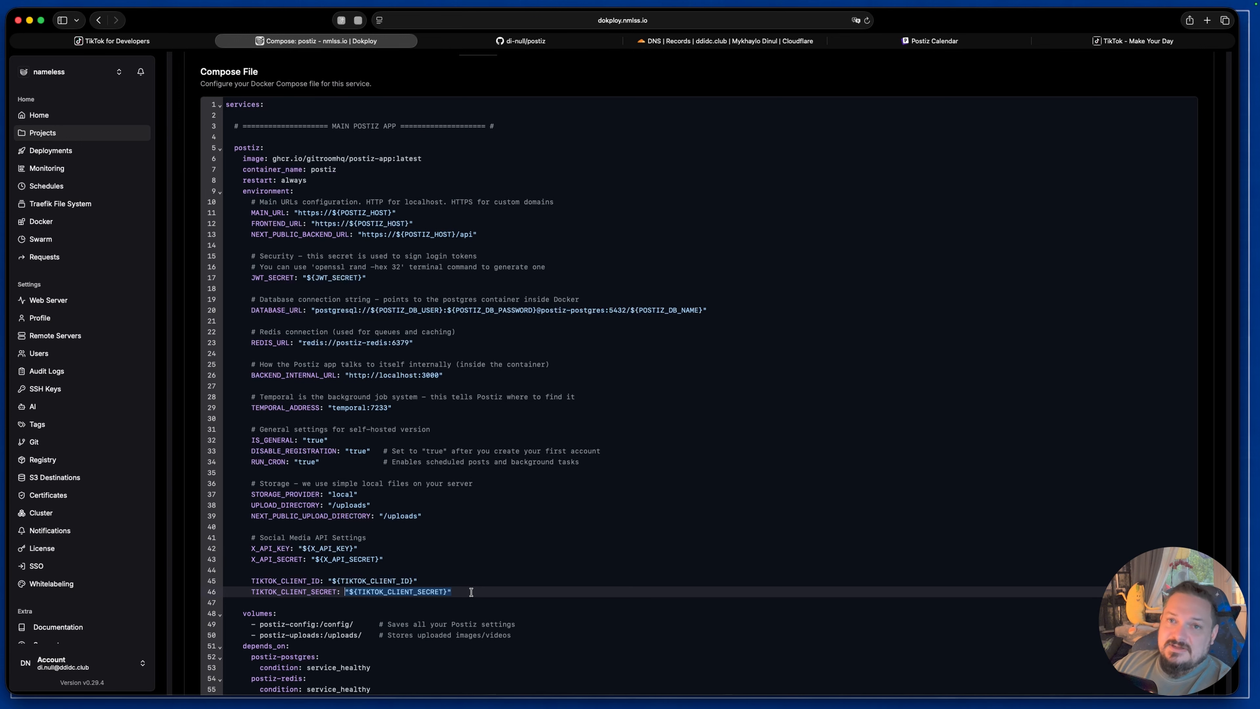
{"action": "scroll", "coordinate": [873, 491], "scroll_direction": "up", "scroll_amount": 4}
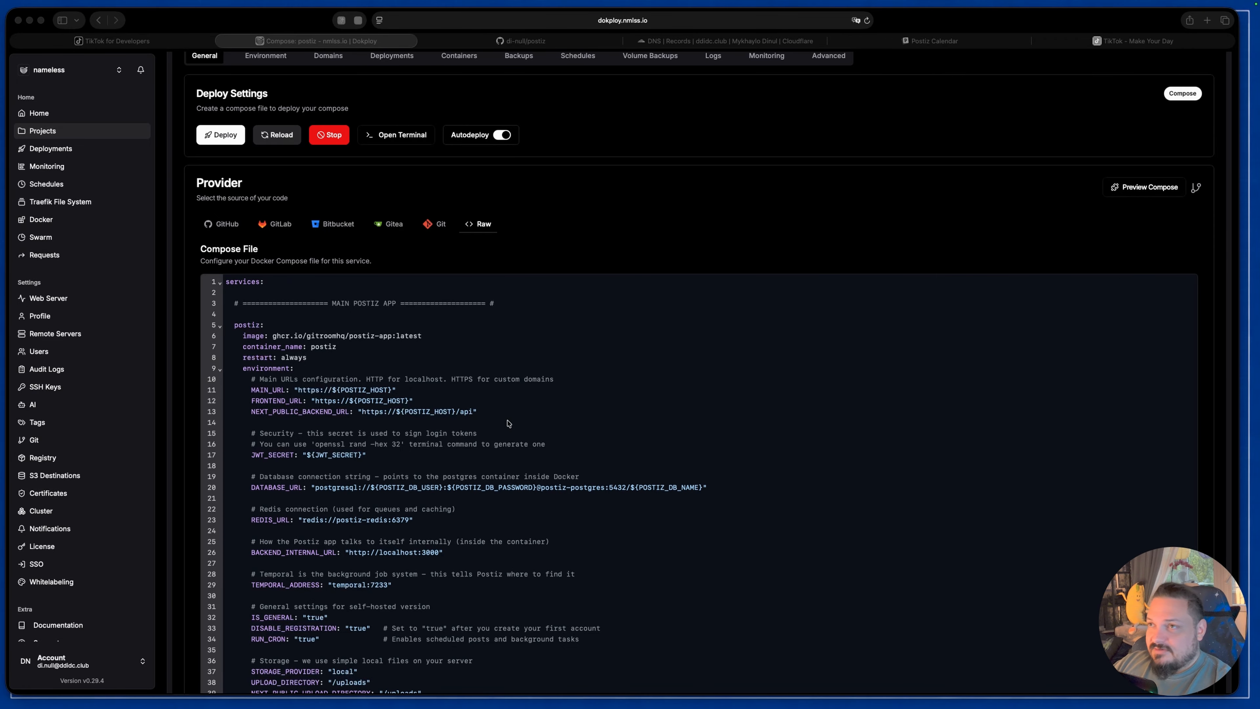
Step: Switch to the Postiz calendar and choose TikTok as the channel to add
{"action": "key", "text": "super+5"}
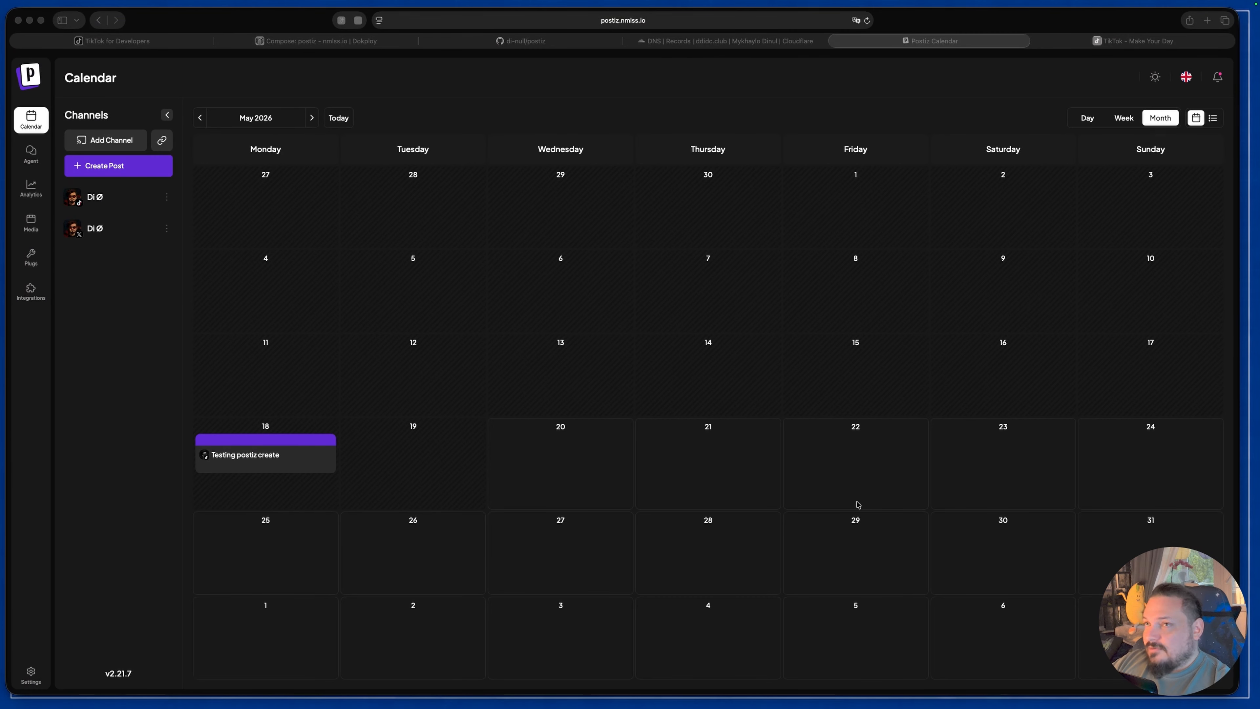
{"action": "left_click", "coordinate": [107, 144]}
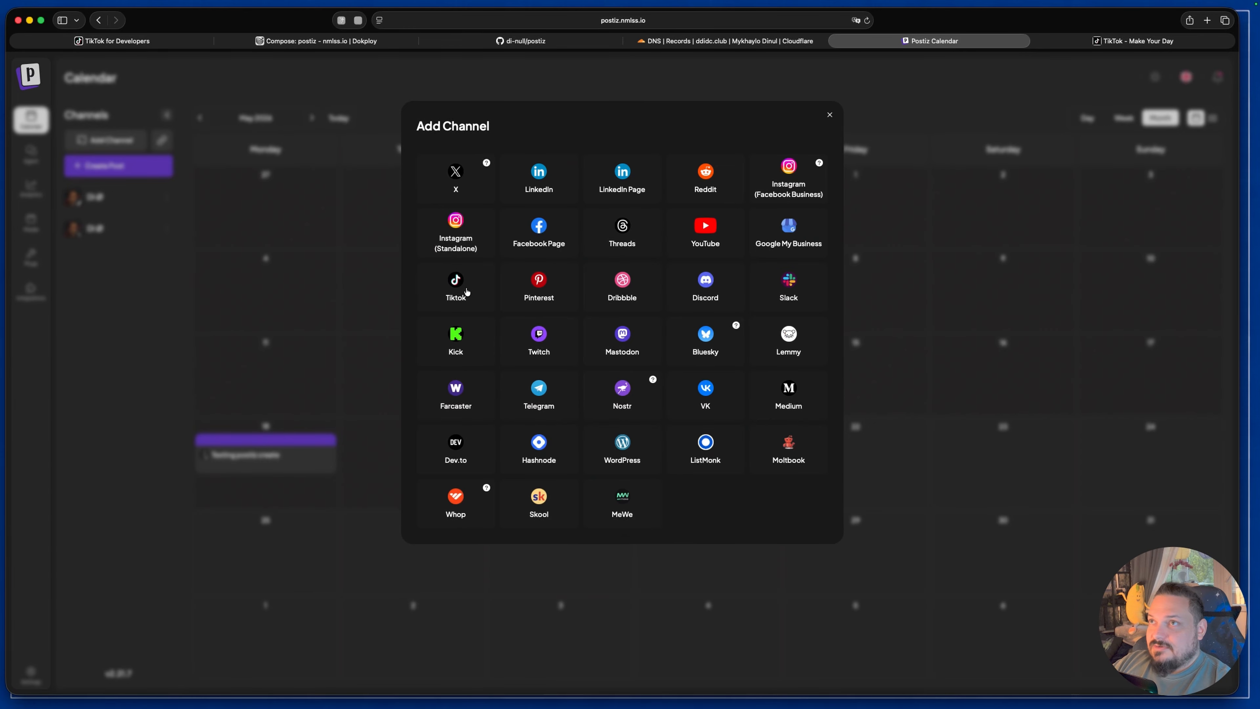
{"action": "left_click", "coordinate": [455, 285]}
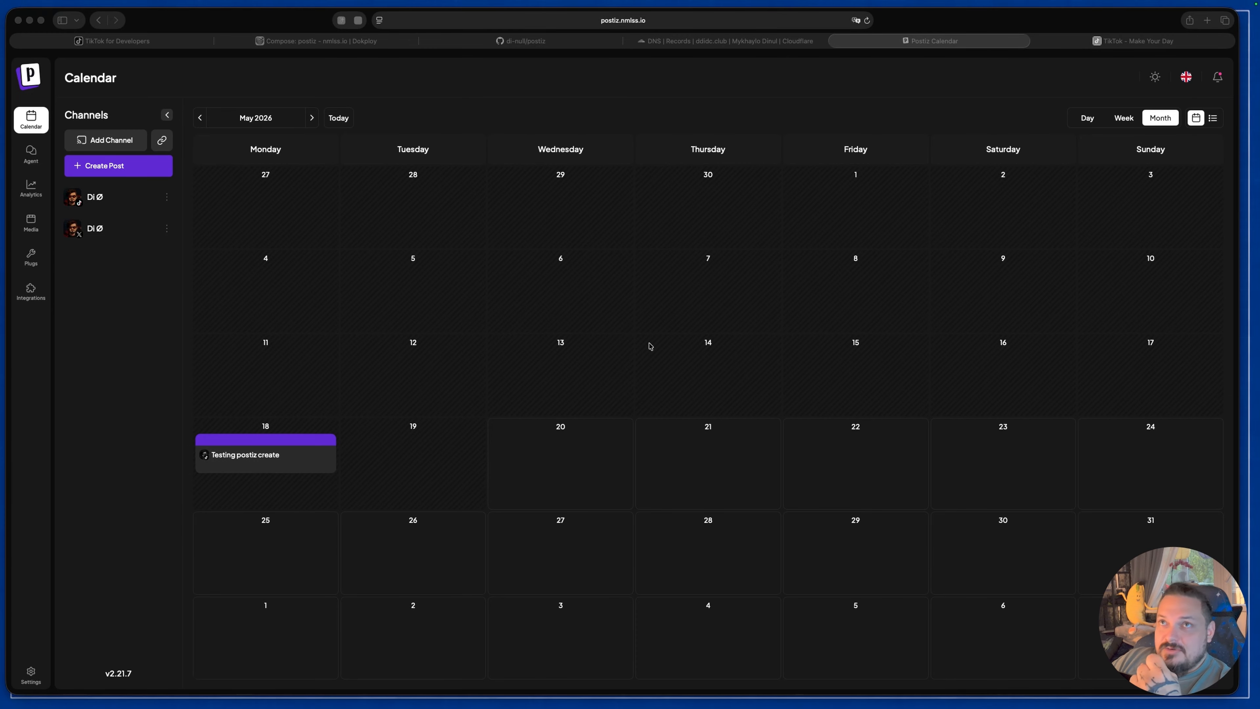
Step: Start a new post in Postiz and select the TikTok channel for it
{"action": "left_click", "coordinate": [144, 166]}
{"action": "left_click", "coordinate": [132, 169]}
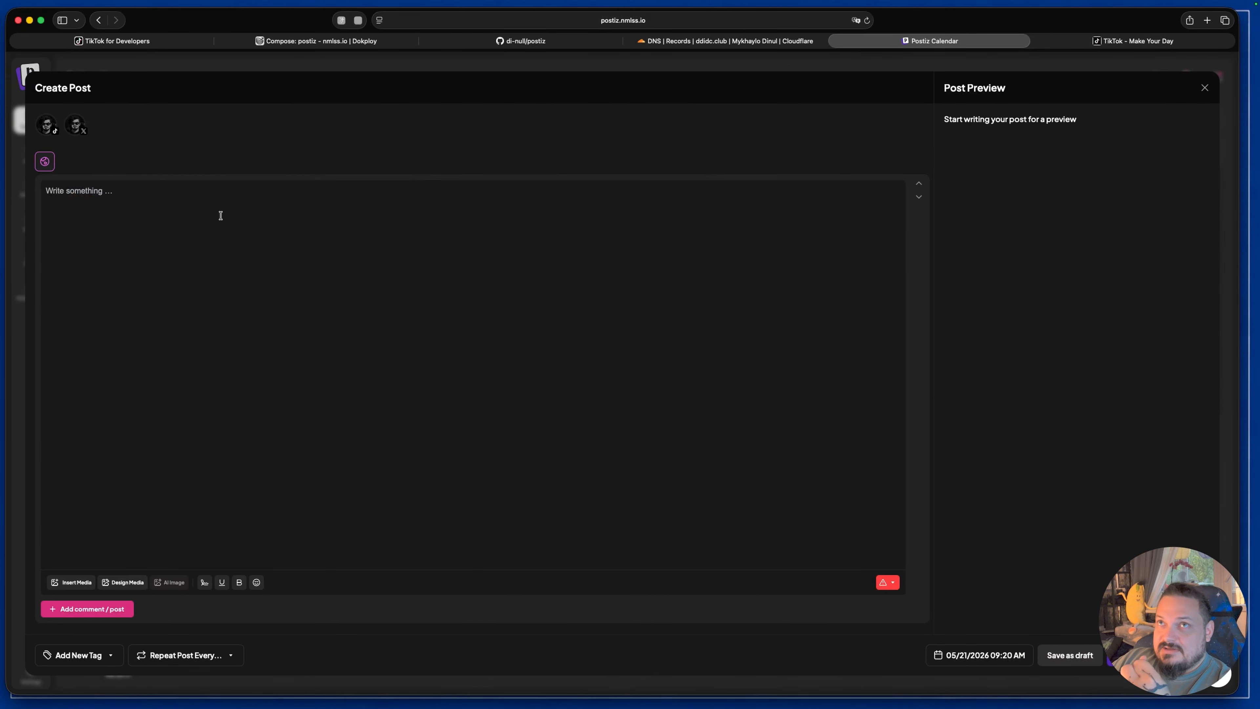
{"action": "left_click", "coordinate": [46, 130]}
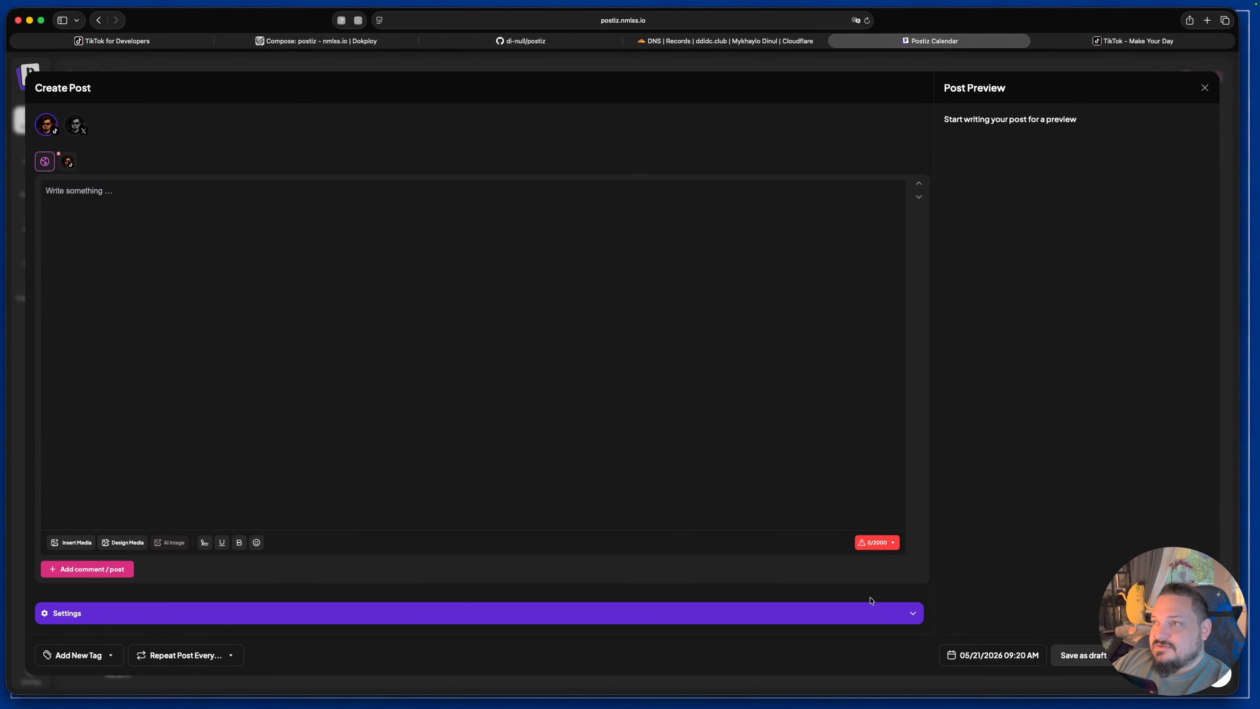
Step: Set the content posting method to "Upload content to TikTok without posting it" and enter the post text "This is postiz test"
{"action": "left_click", "coordinate": [879, 614]}
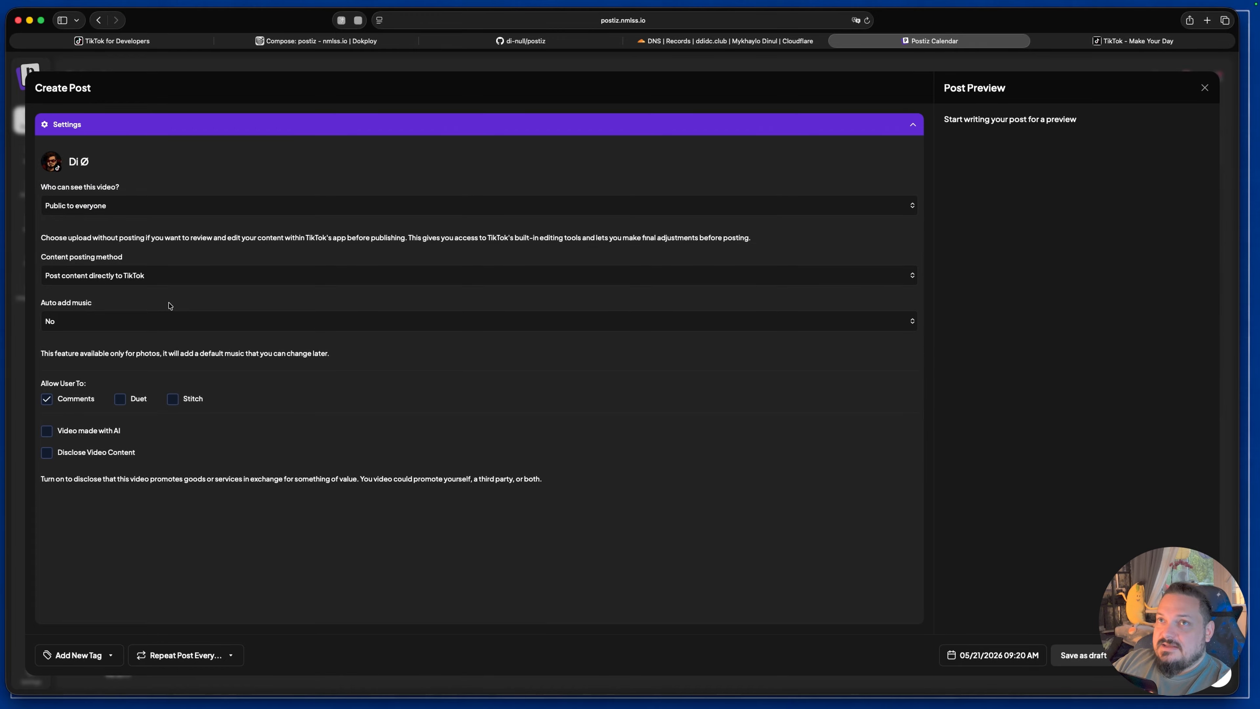
{"action": "left_click", "coordinate": [52, 272]}
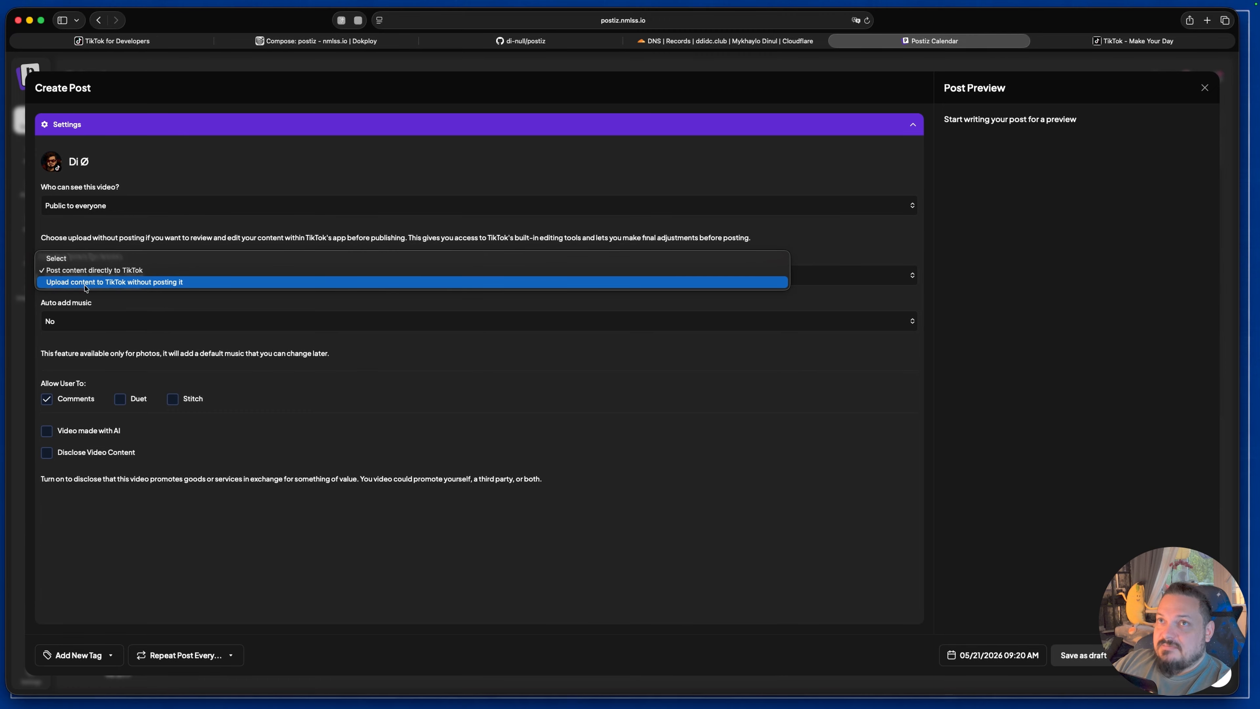
{"action": "left_click", "coordinate": [144, 283]}
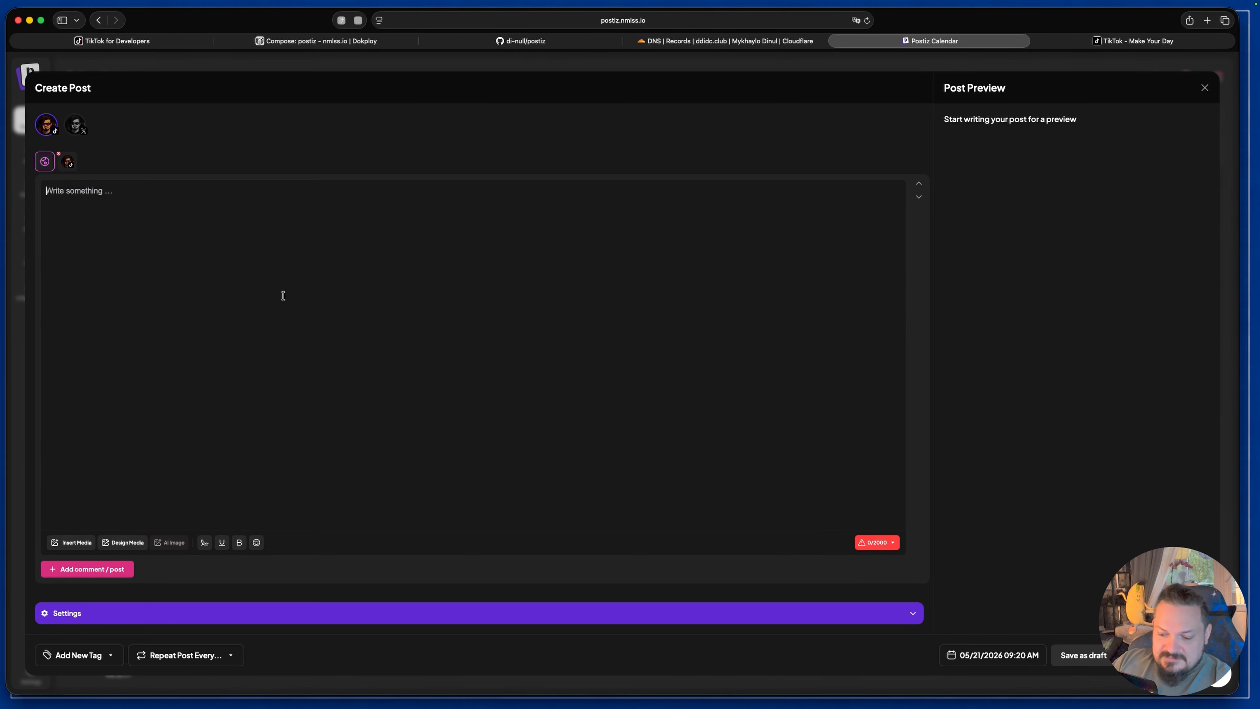
{"action": "type", "text": "This is postiz test"}
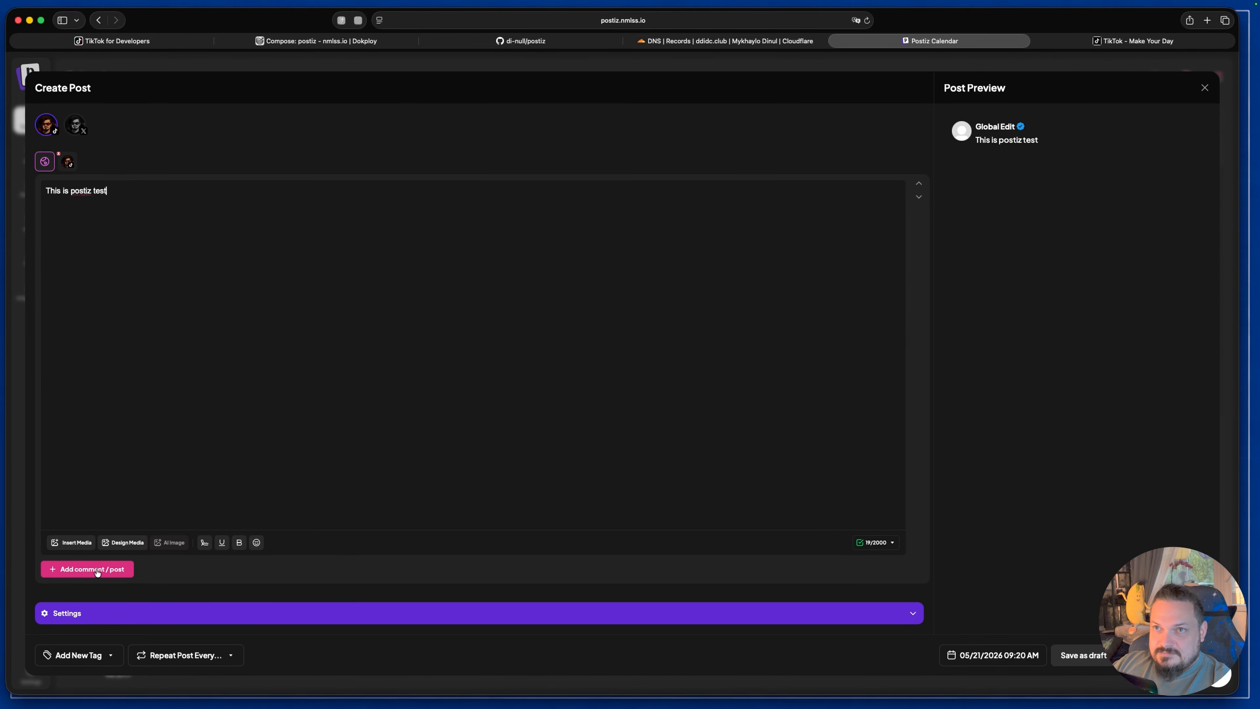
Step: Upload the video Ball X Pit-2025_10_27-08-57-57.mp4 to the media library and attach it to the post
{"action": "left_click", "coordinate": [78, 550]}
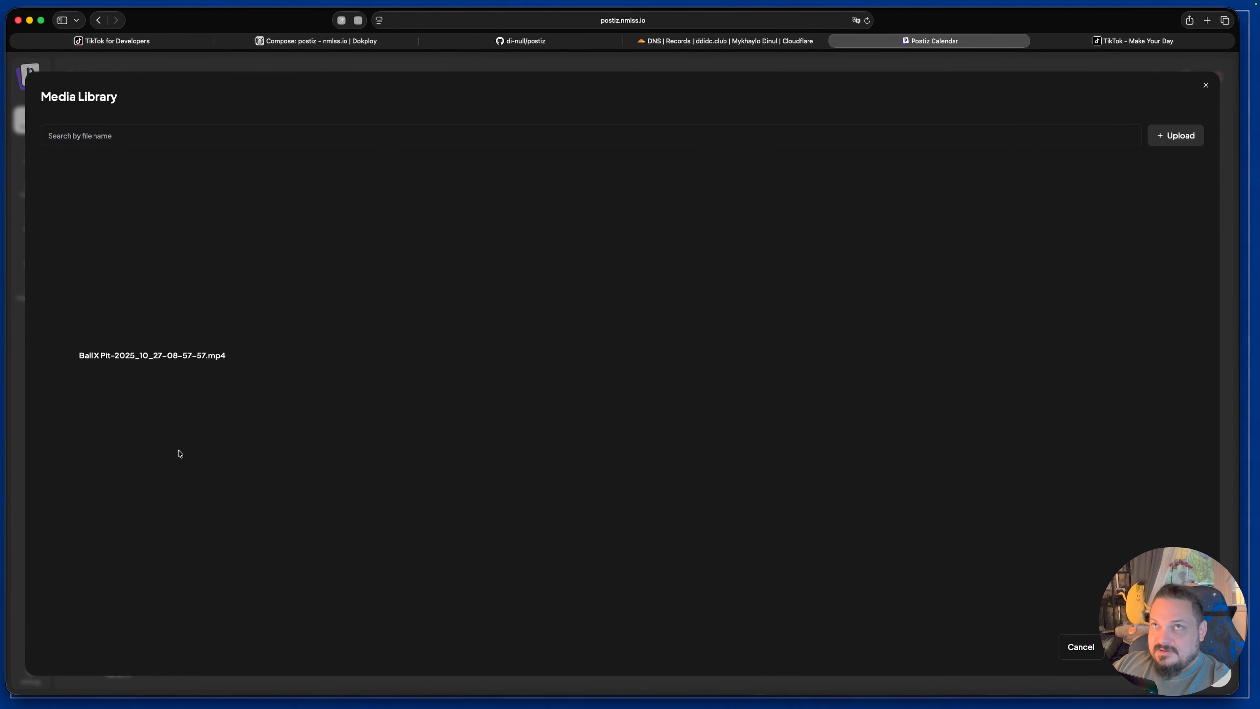
{"action": "left_click", "coordinate": [1170, 148]}
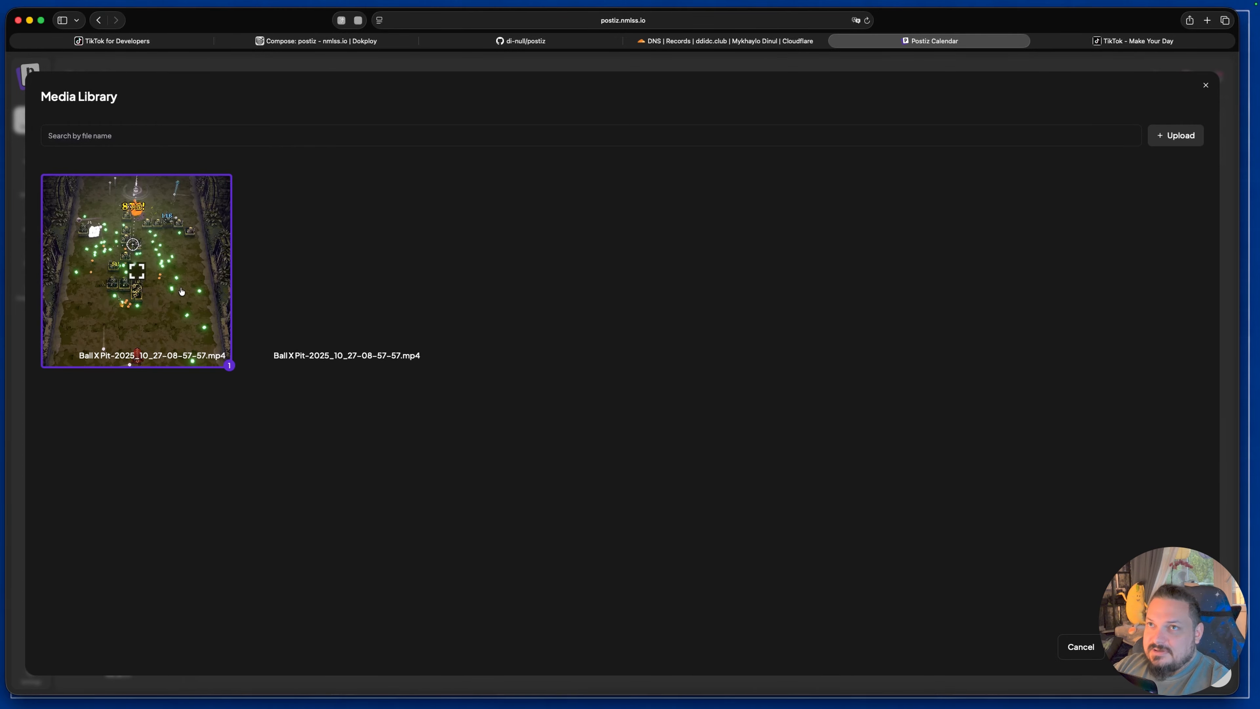
{"action": "left_click", "coordinate": [171, 279]}
{"action": "left_click", "coordinate": [171, 278]}
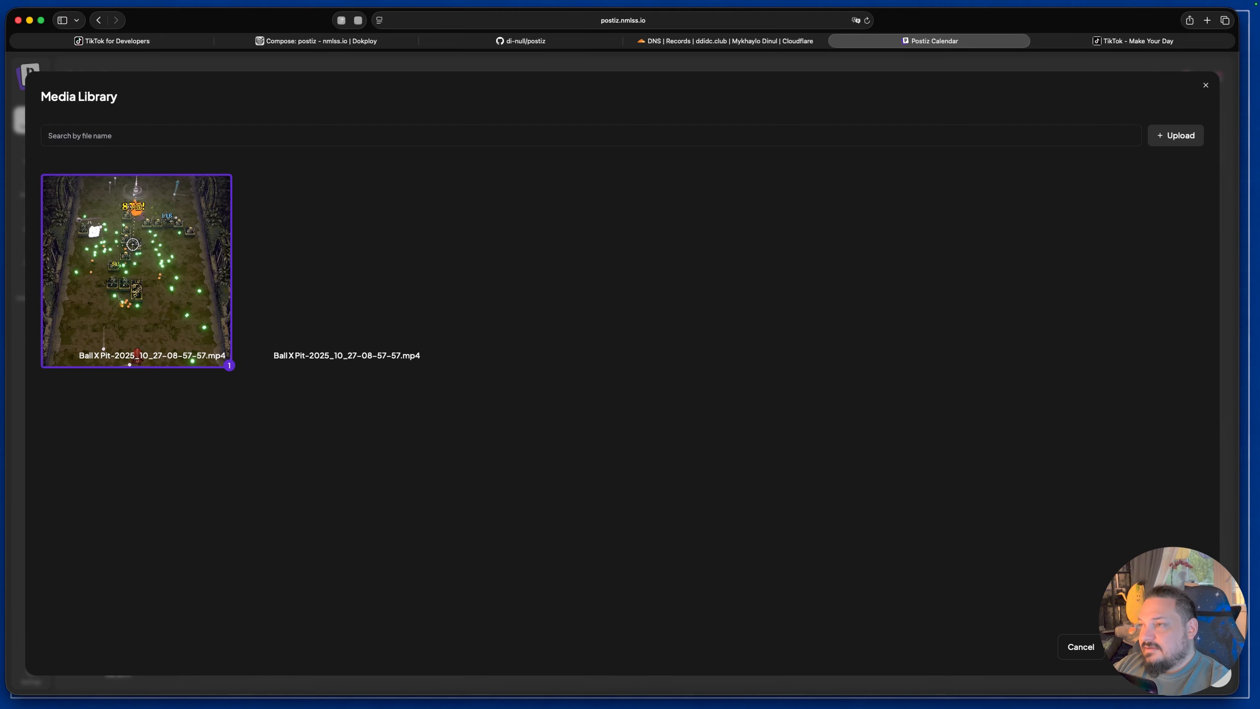
{"action": "left_click", "coordinate": [1156, 646]}
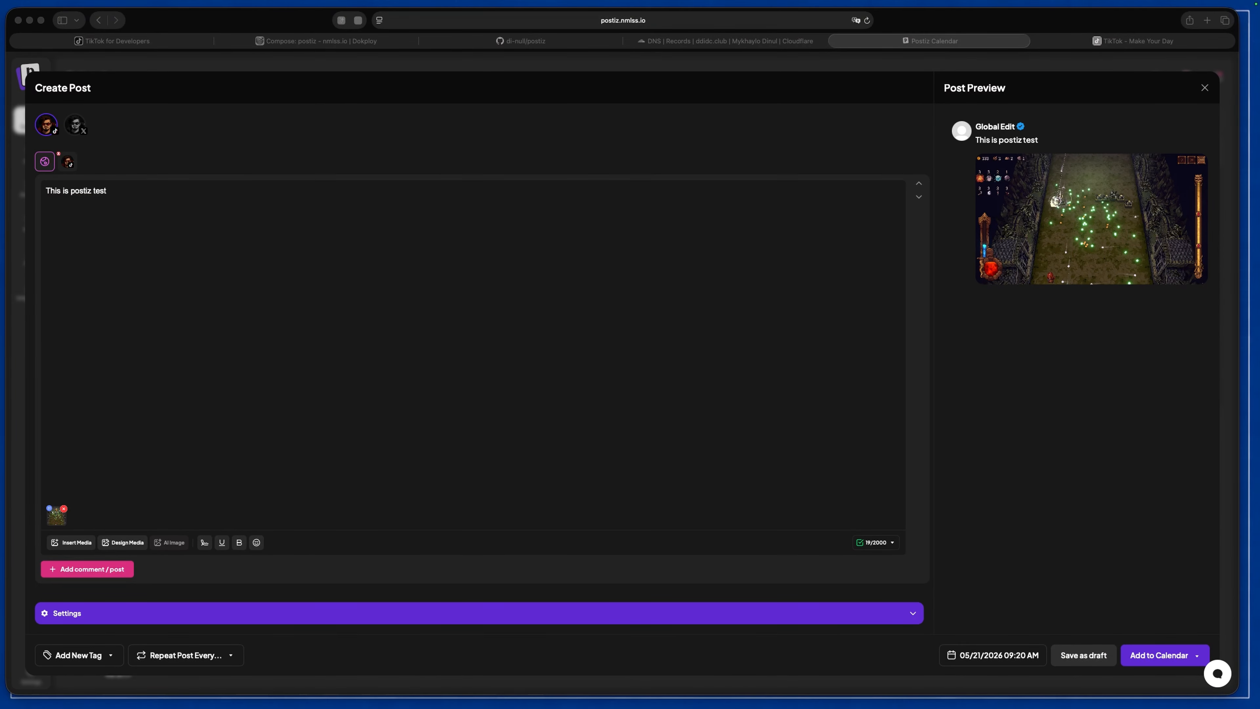
Step: Publish the TikTok test post with its attached video immediately instead of scheduling it
{"action": "left_click", "coordinate": [1157, 658]}
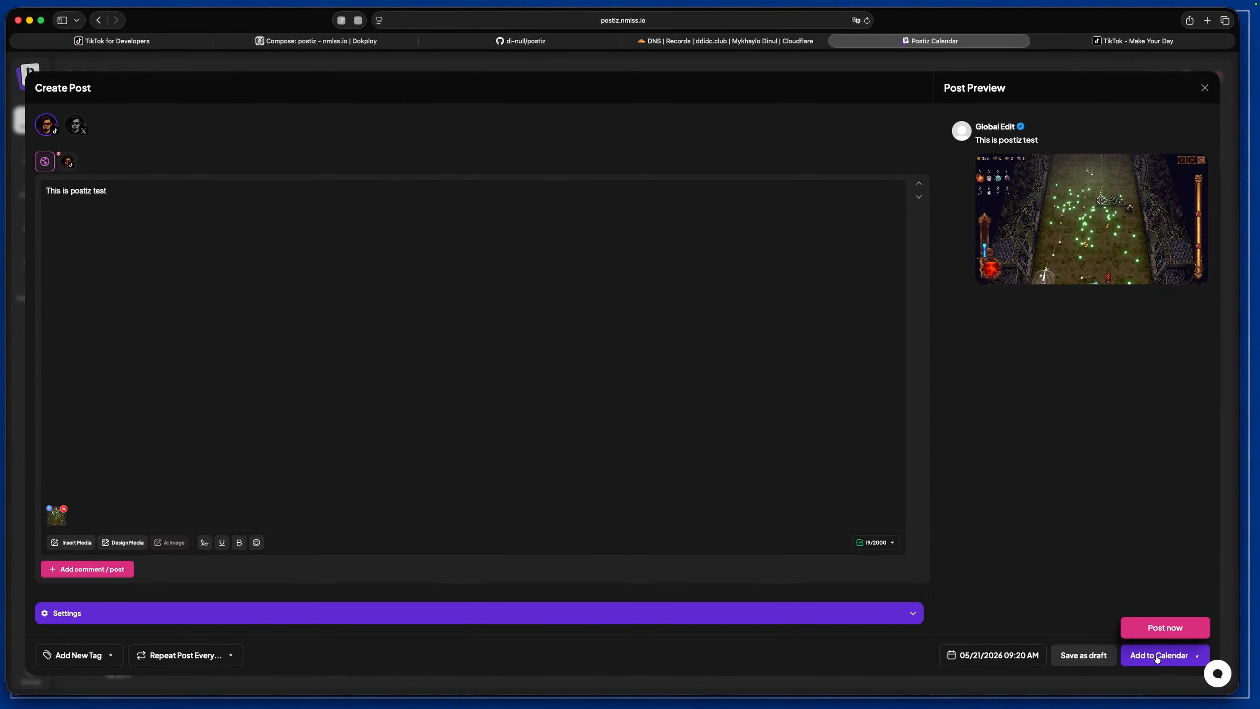
{"action": "left_click", "coordinate": [1166, 628]}
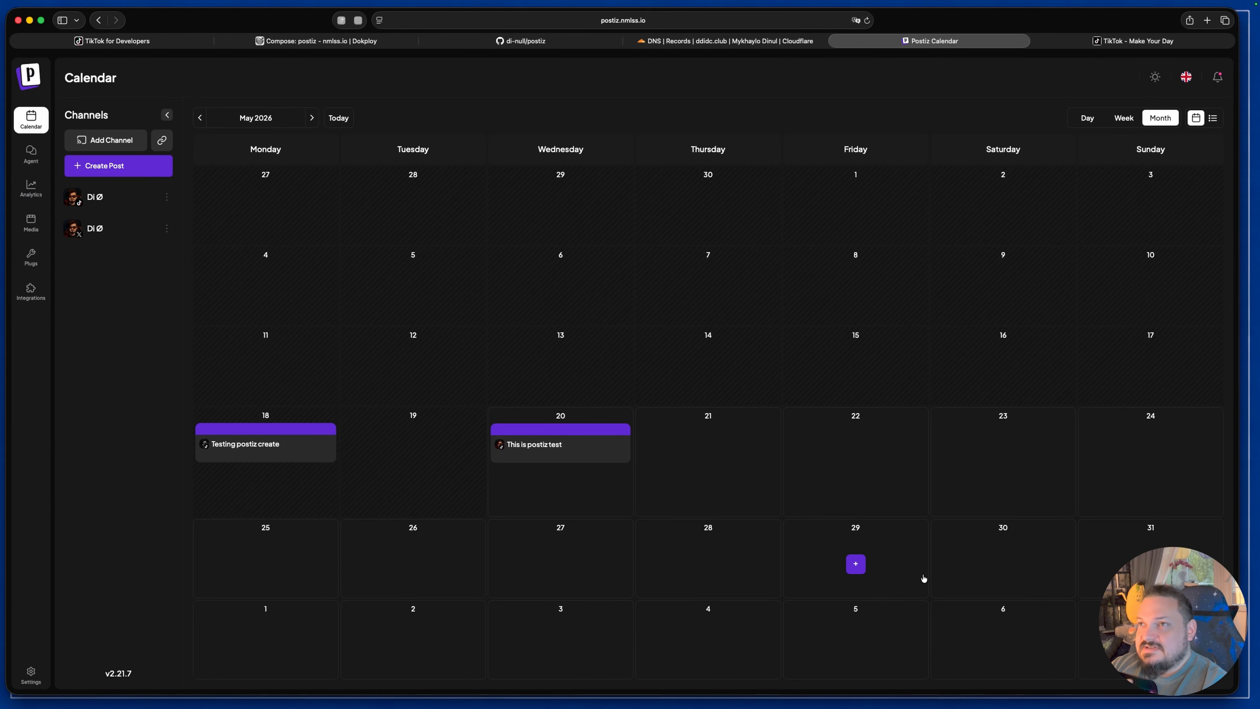